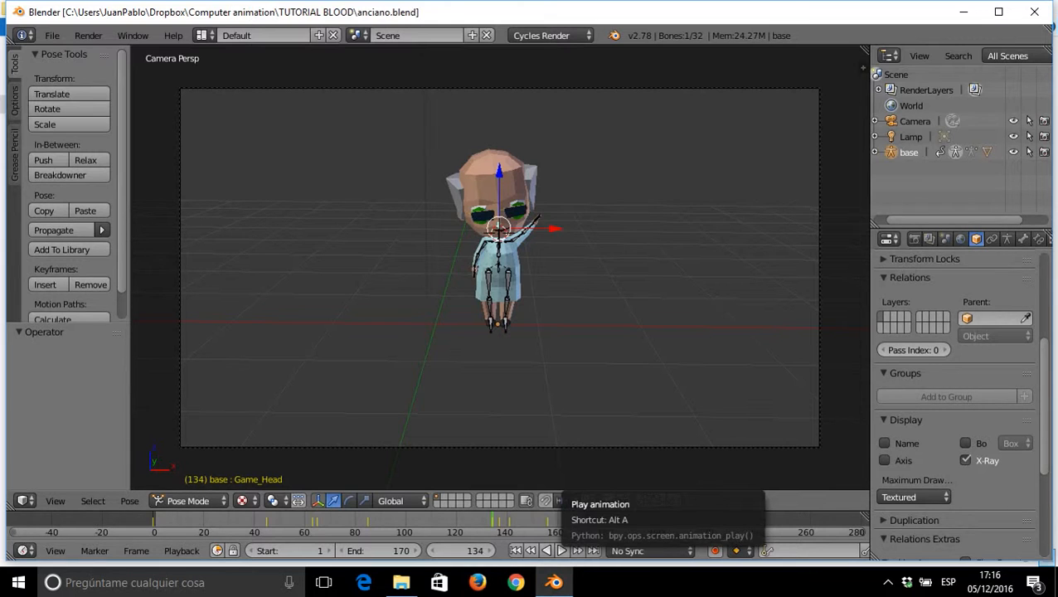
- Play back the character's animation from frame 0, stopping around the raised-arm pose and the fall to examine them
left_click(561, 550)
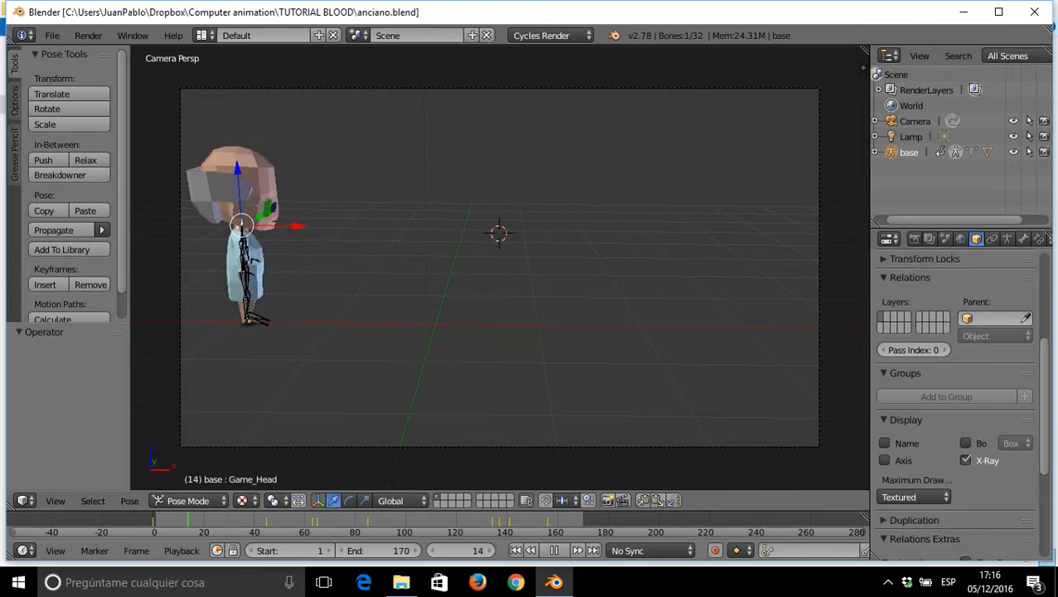
left_click_drag(154, 521, 153, 521)
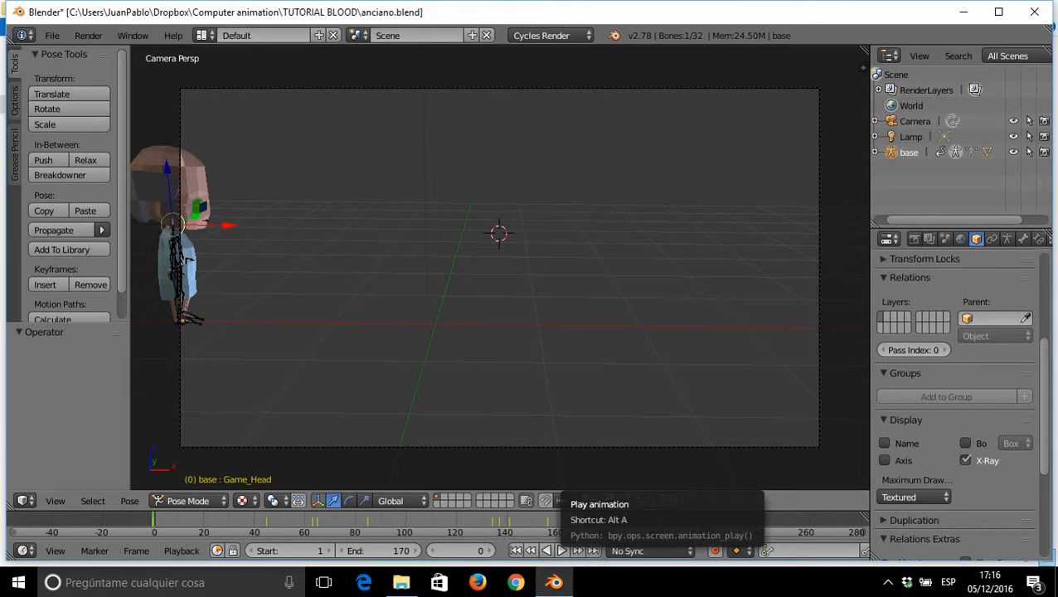
left_click(561, 551)
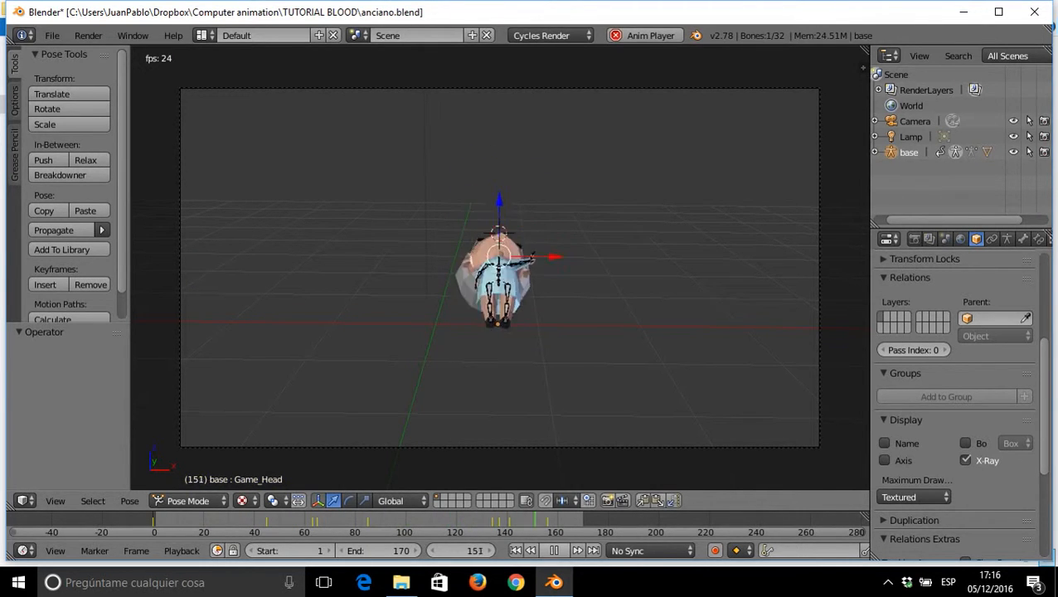
key("alt+a")
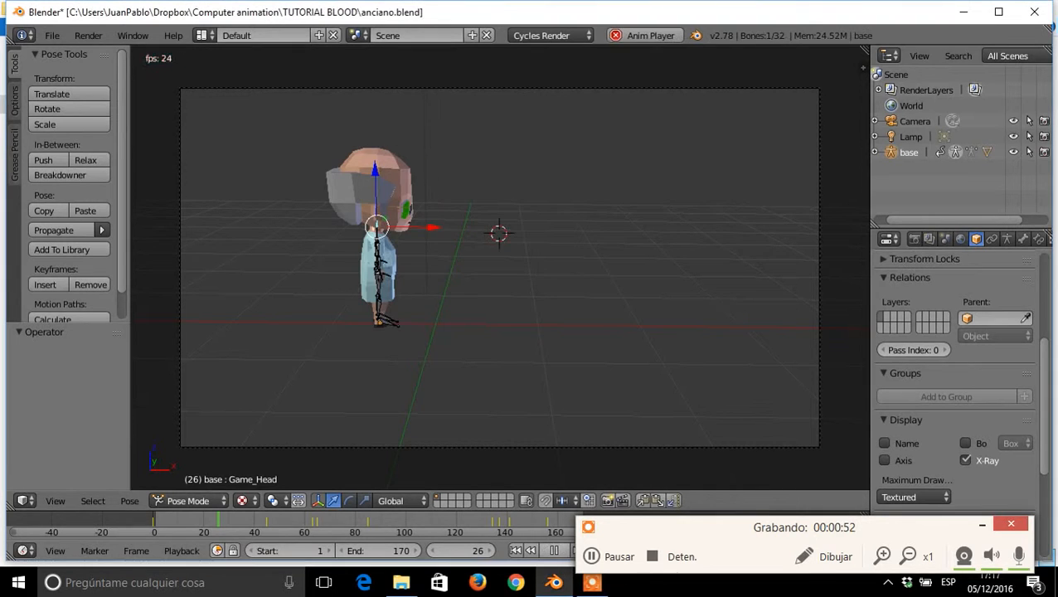
left_click(561, 551)
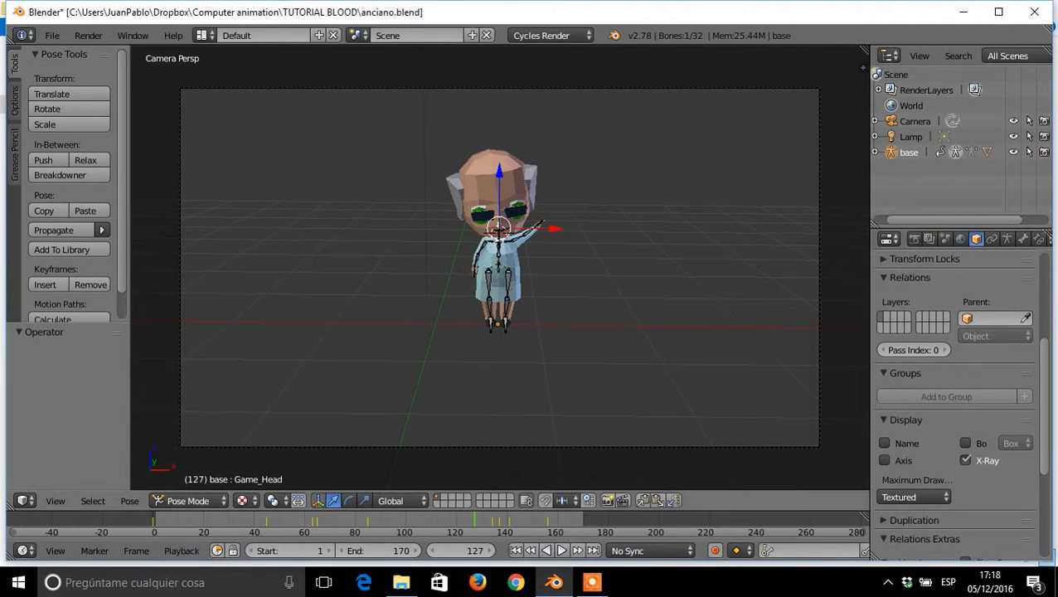
key("alt+a")
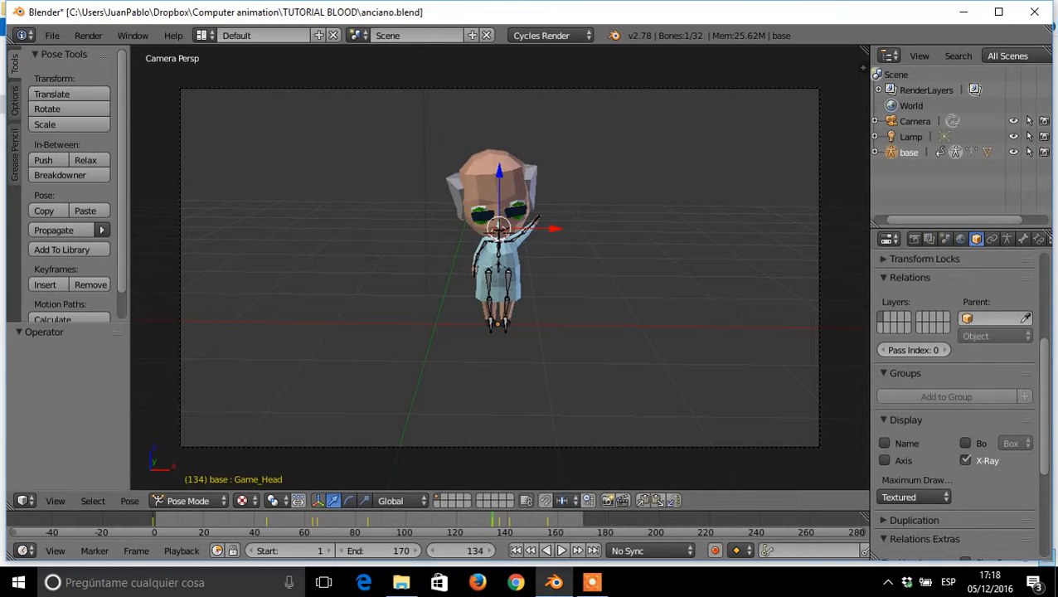
key("shift+alt+a")
key("Escape")
left_click(561, 551)
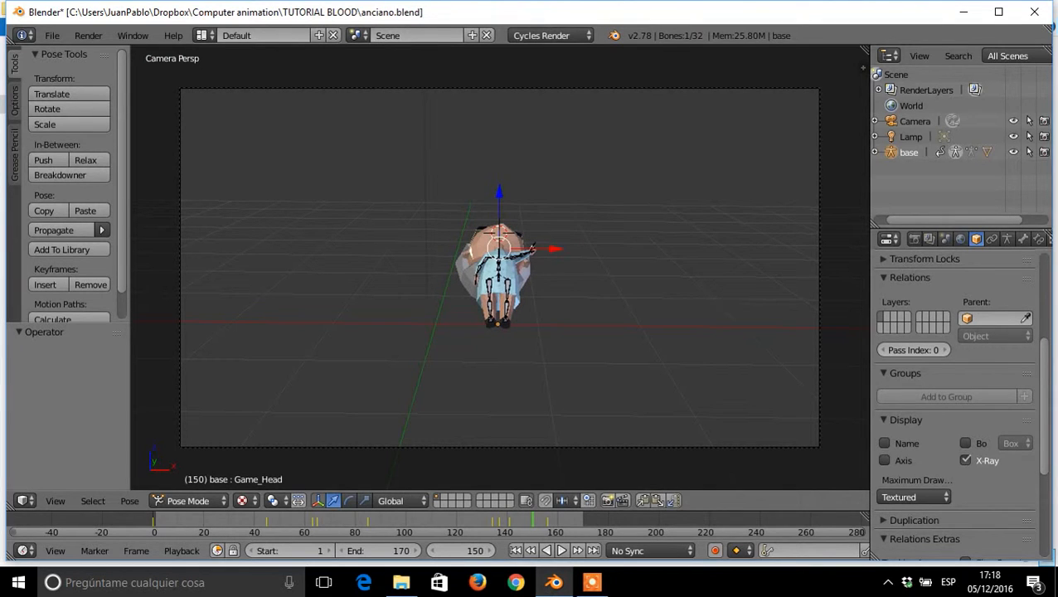
key("Escape")
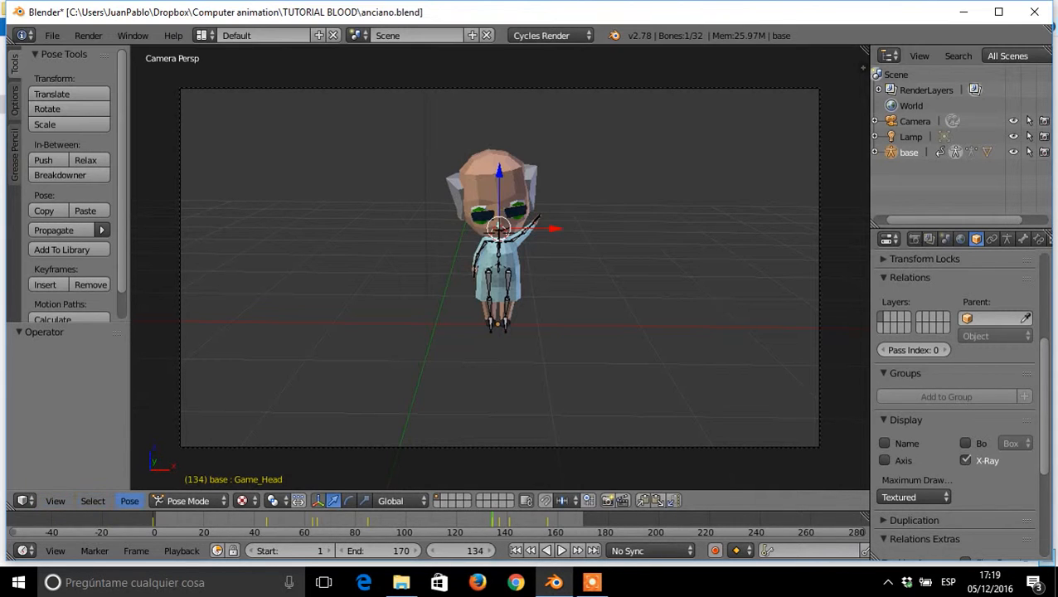
- Switch the armature to Object Mode and add a mesh plane aligned to the camera view
left_click(188, 501)
left_click(196, 481)
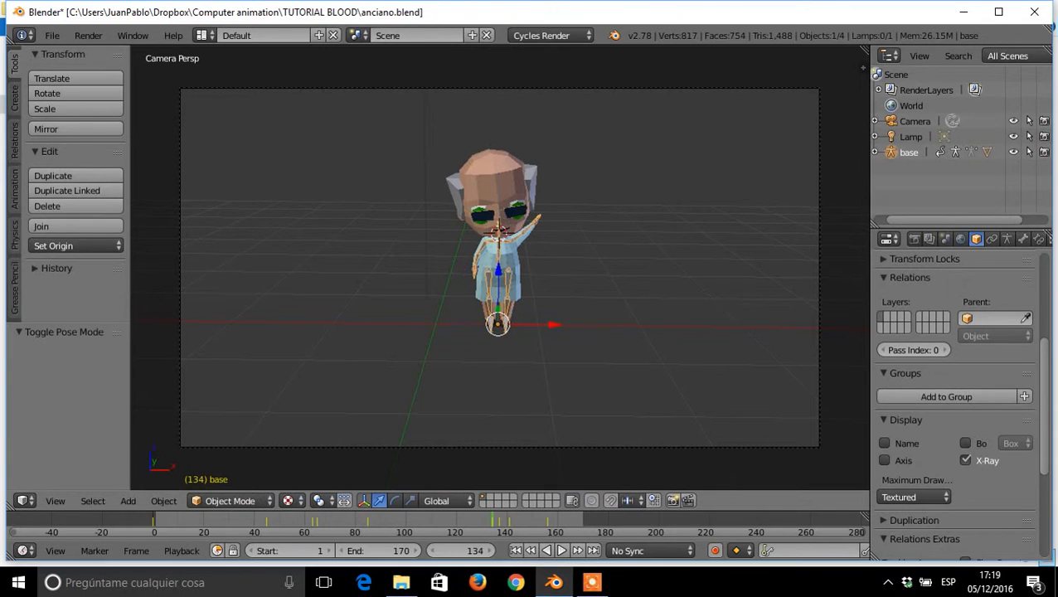
left_click(128, 501)
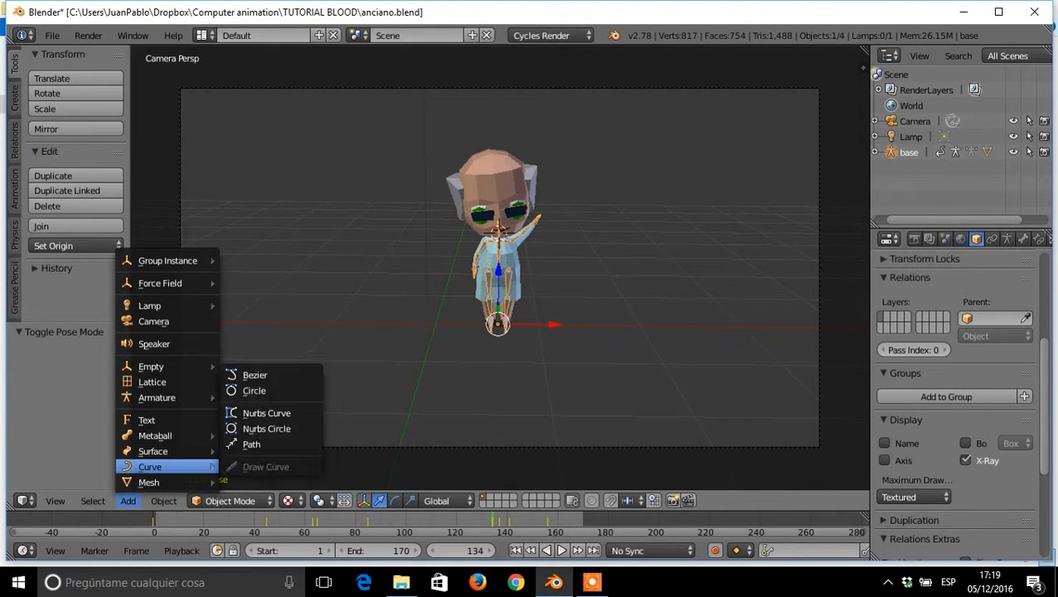
mouse_move(158, 482)
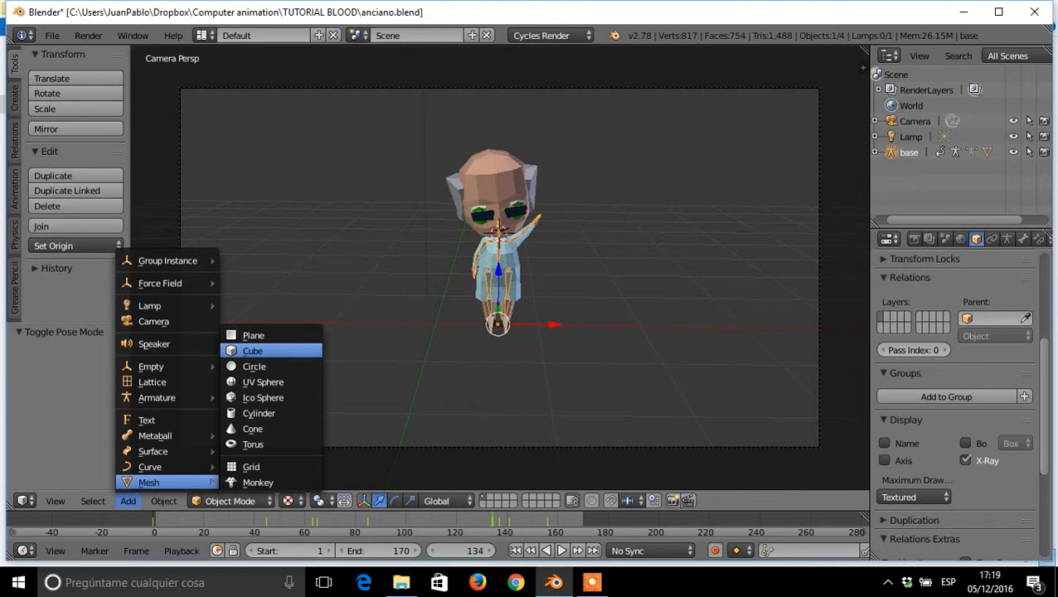
left_click(257, 335)
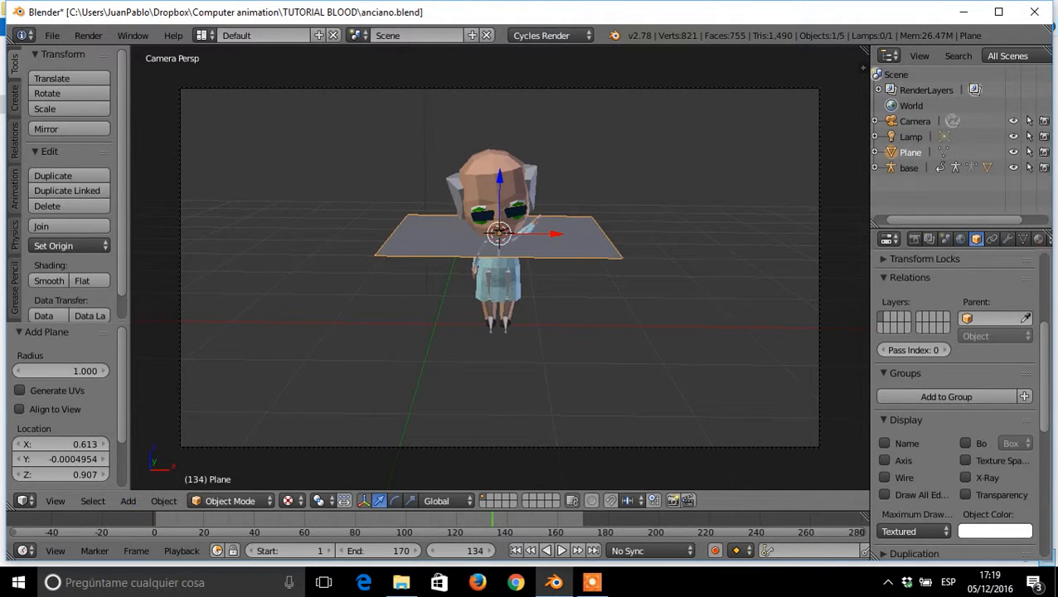
left_click(19, 408)
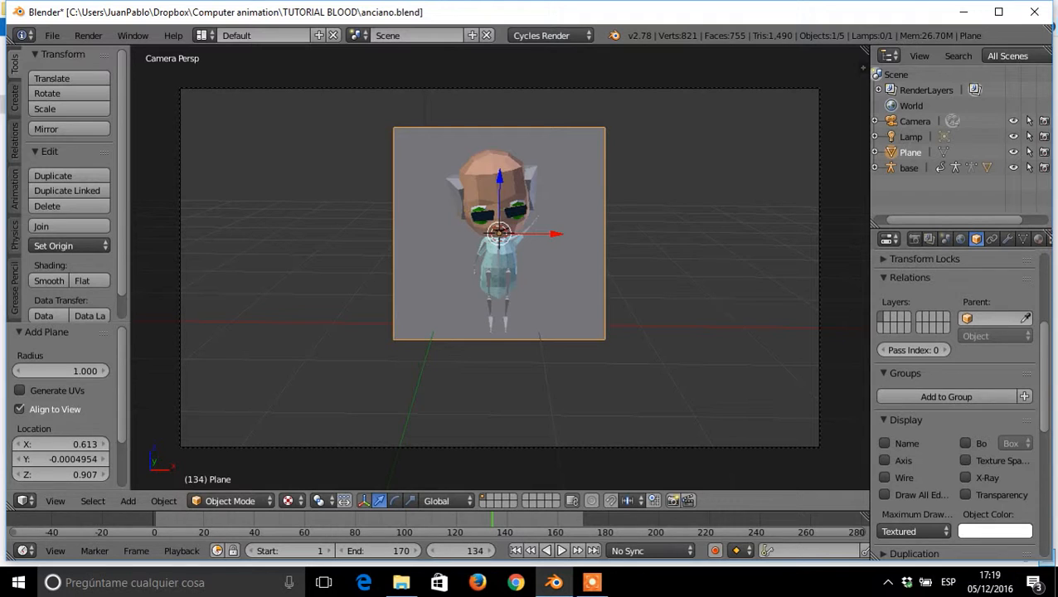
- Move the plane about -1.655 along the Y axis, in front of the character
key("g")
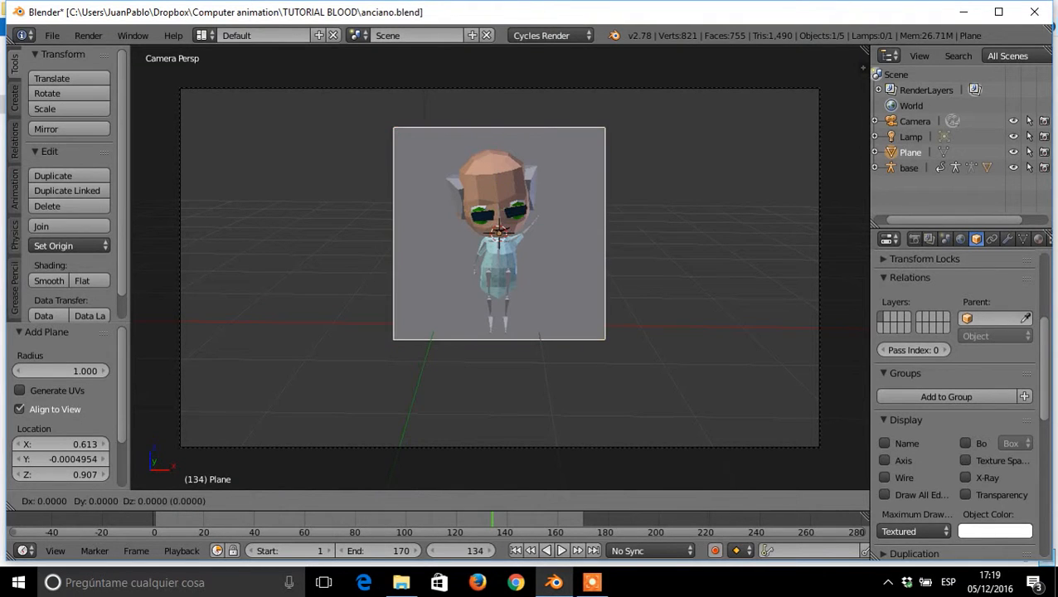
key("y")
key("Return")
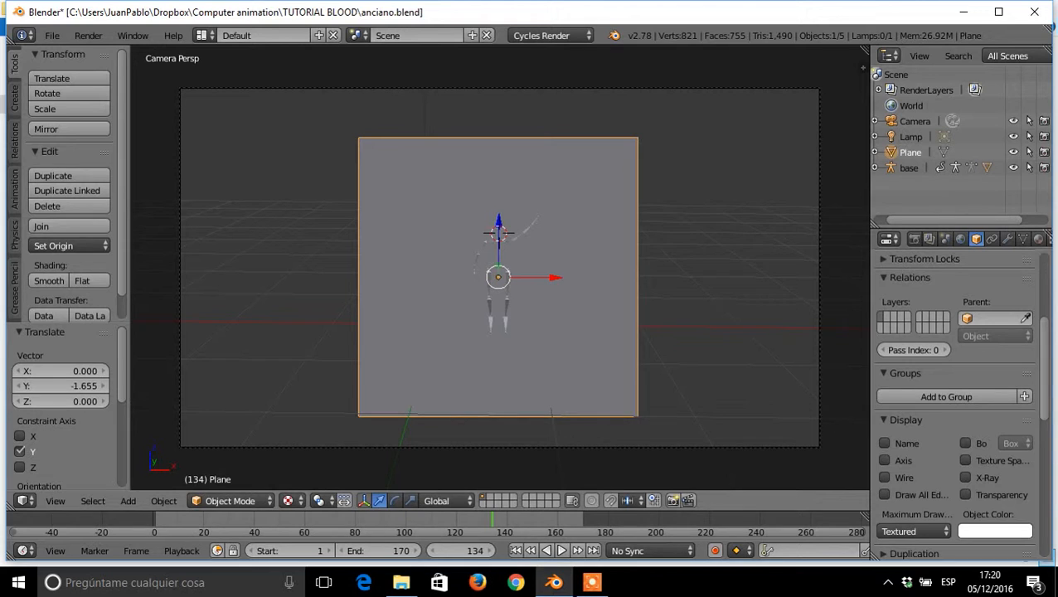
- Enter Edit Mode on the plane and subdivide it with one cut
left_click(231, 501)
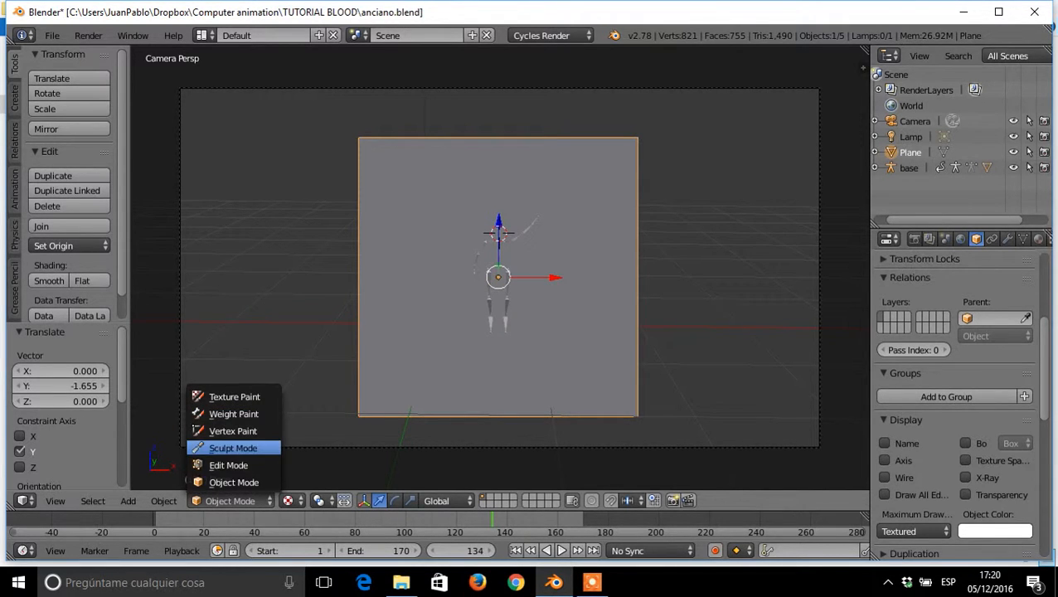
left_click(228, 465)
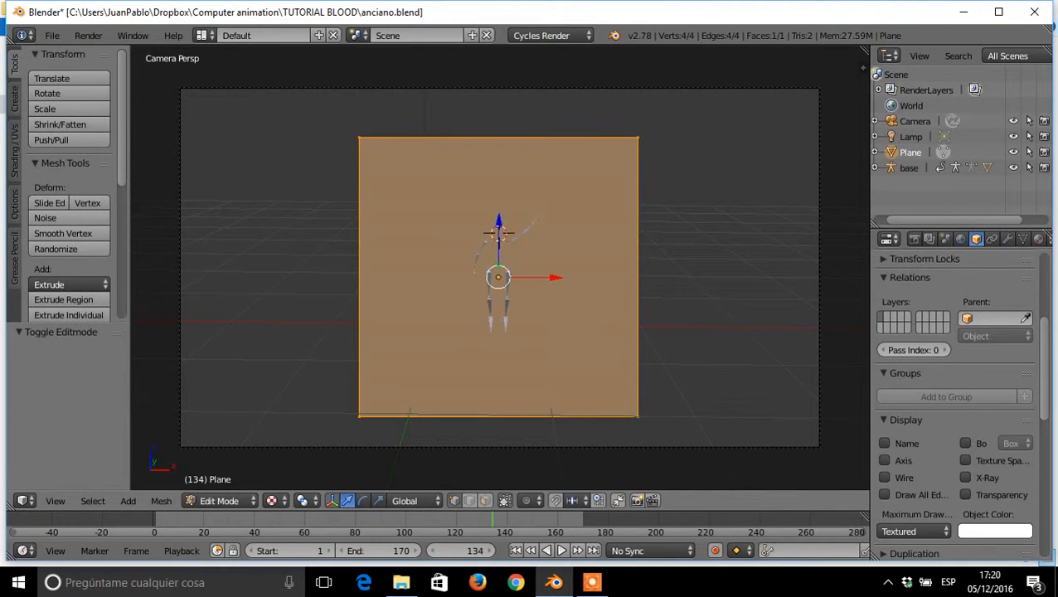
key("w")
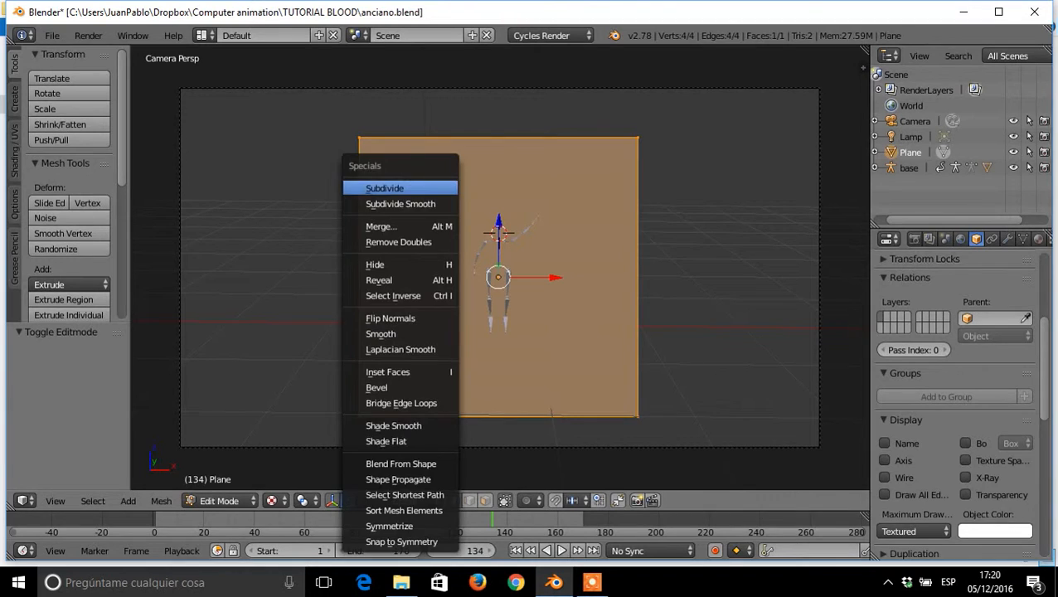
key("Return")
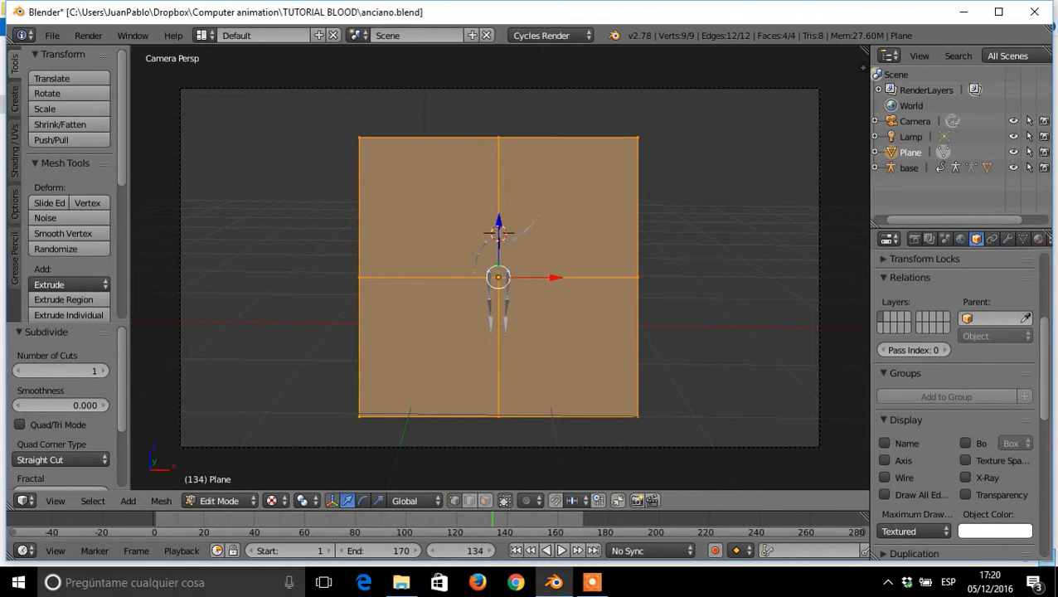
- Scale the plane's four corner vertices inward to about 0.691 to form an octagon, and return to Object Mode
right_click(359, 138)
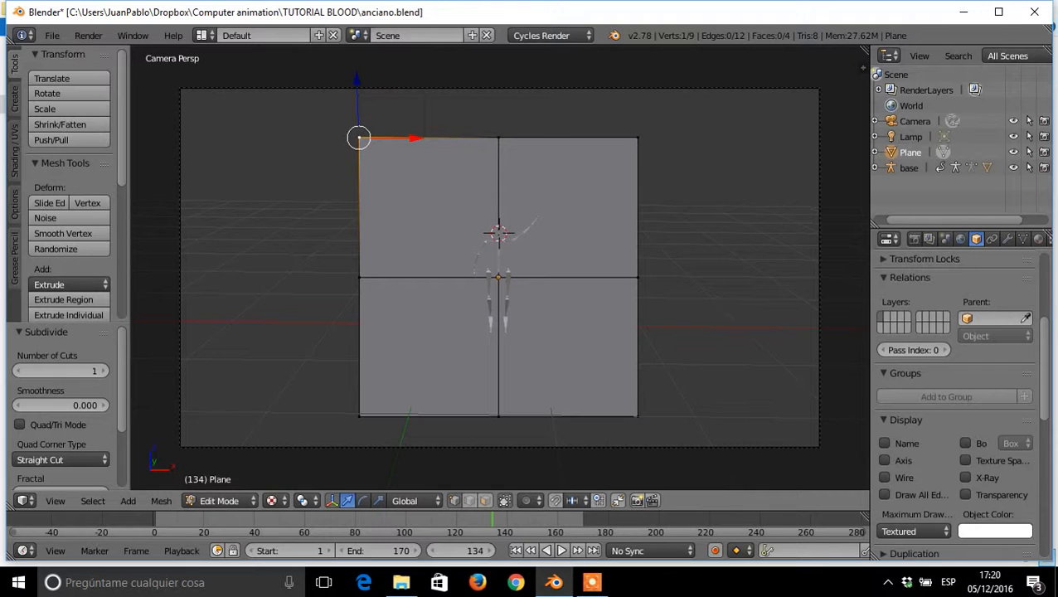
right_click(637, 137, "shift")
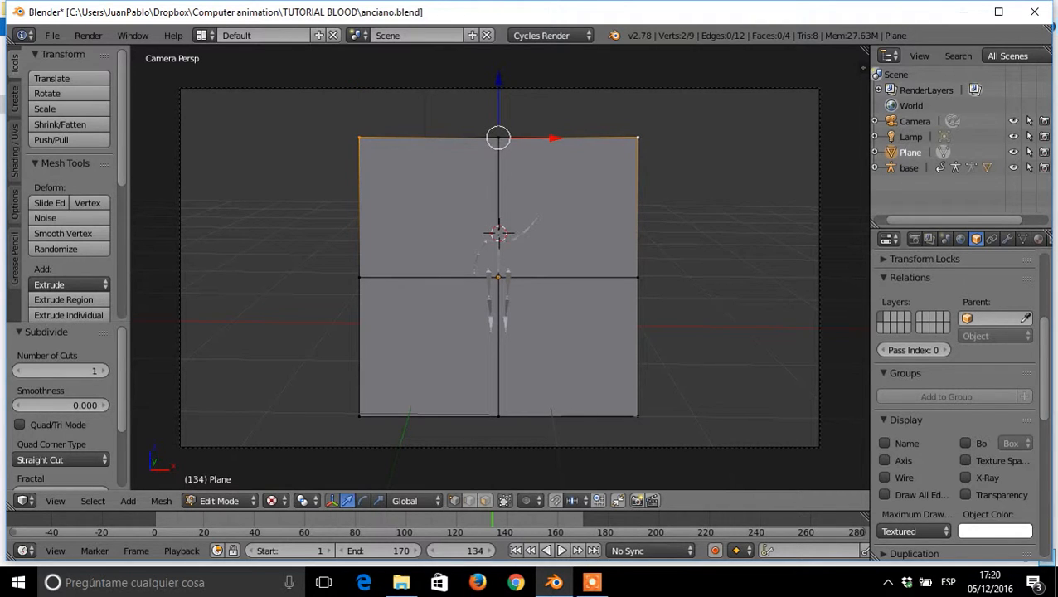
right_click(638, 417, "shift")
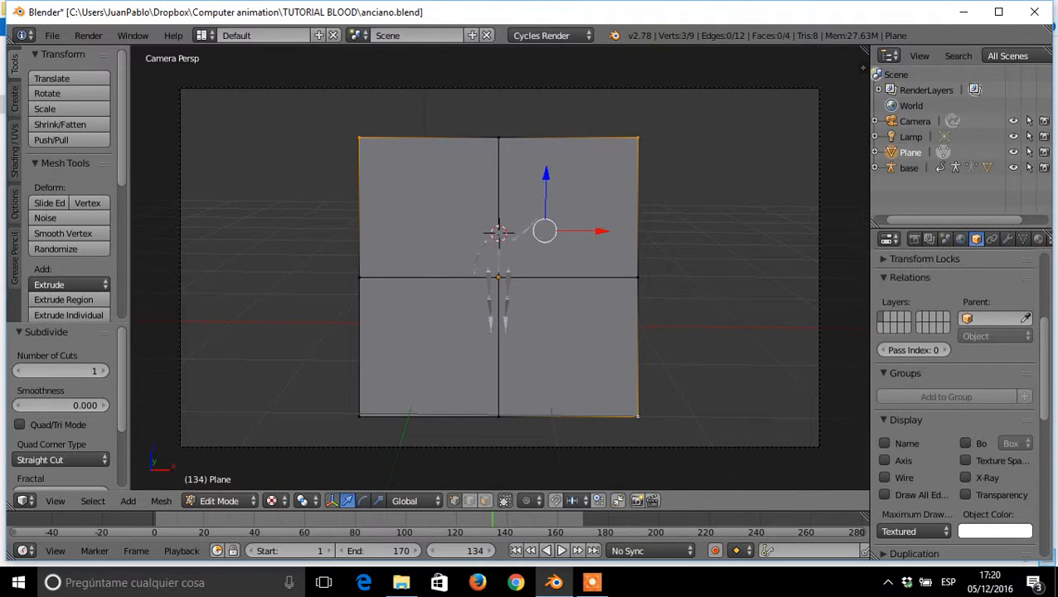
right_click(359, 417, "shift")
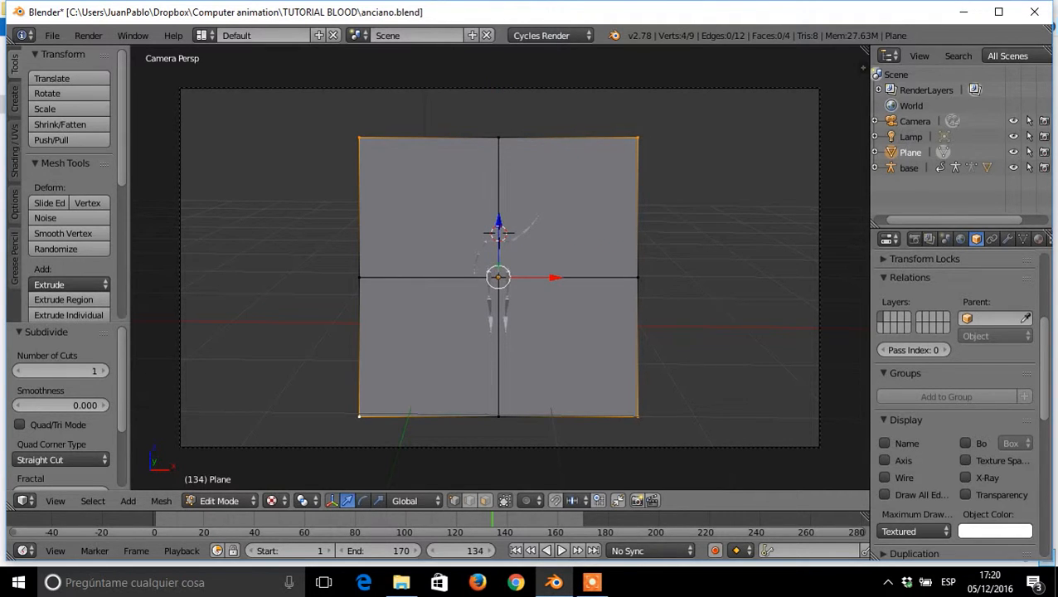
key("s")
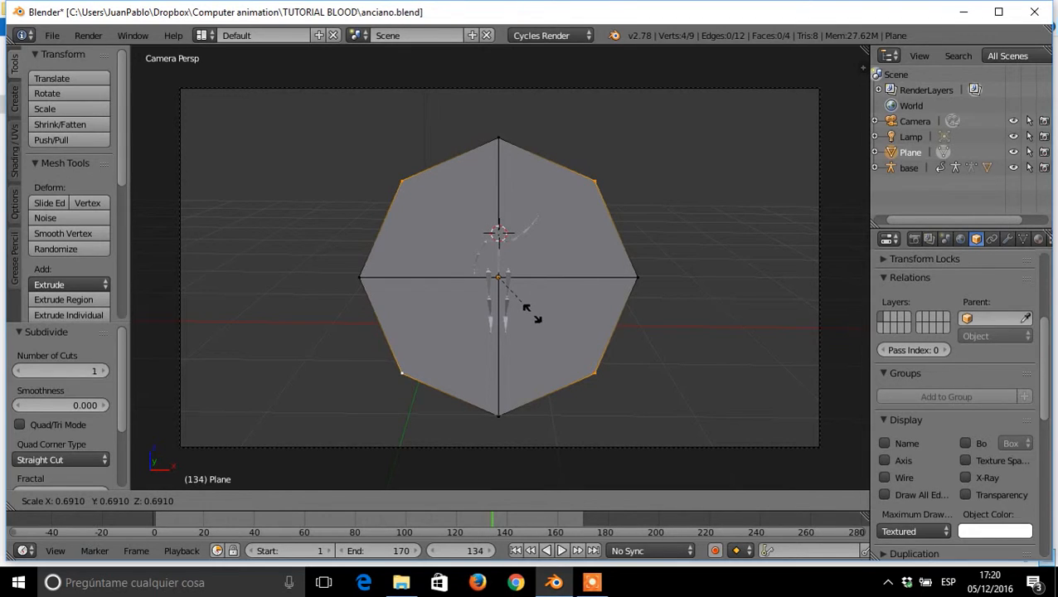
left_click(530, 314)
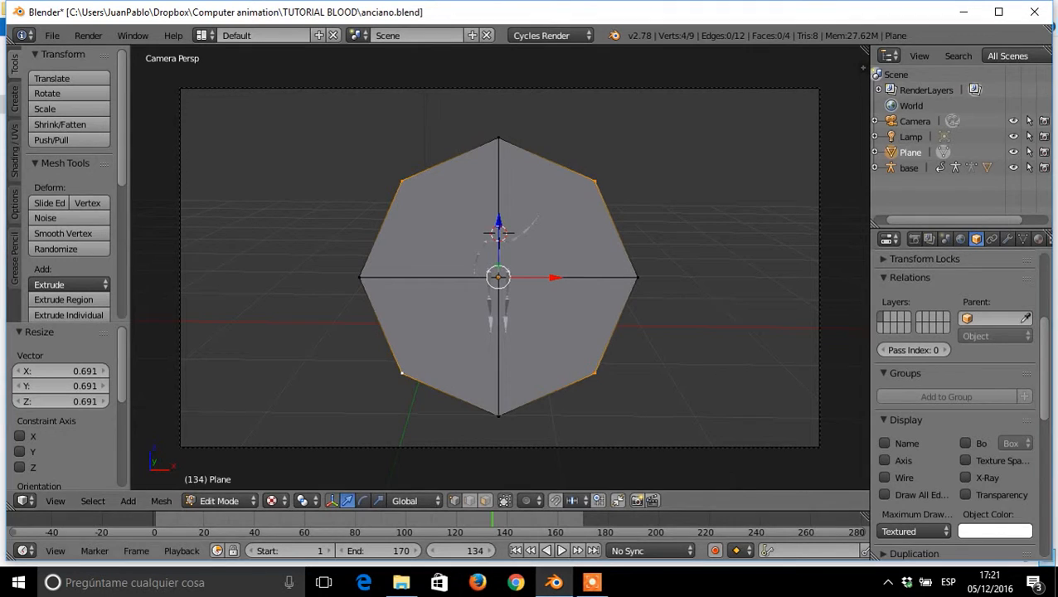
left_click(218, 501)
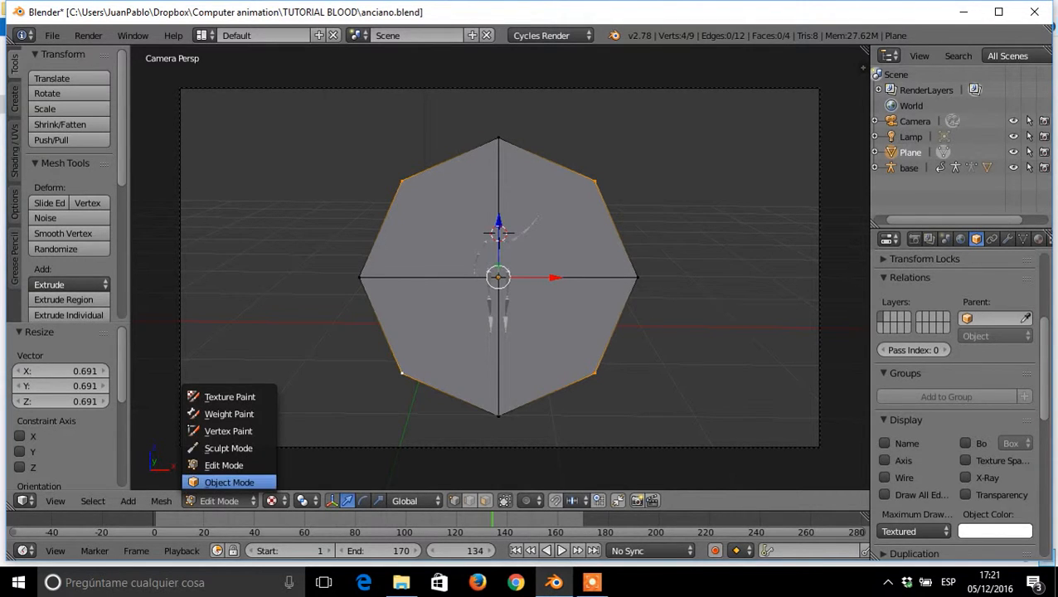
left_click(228, 481)
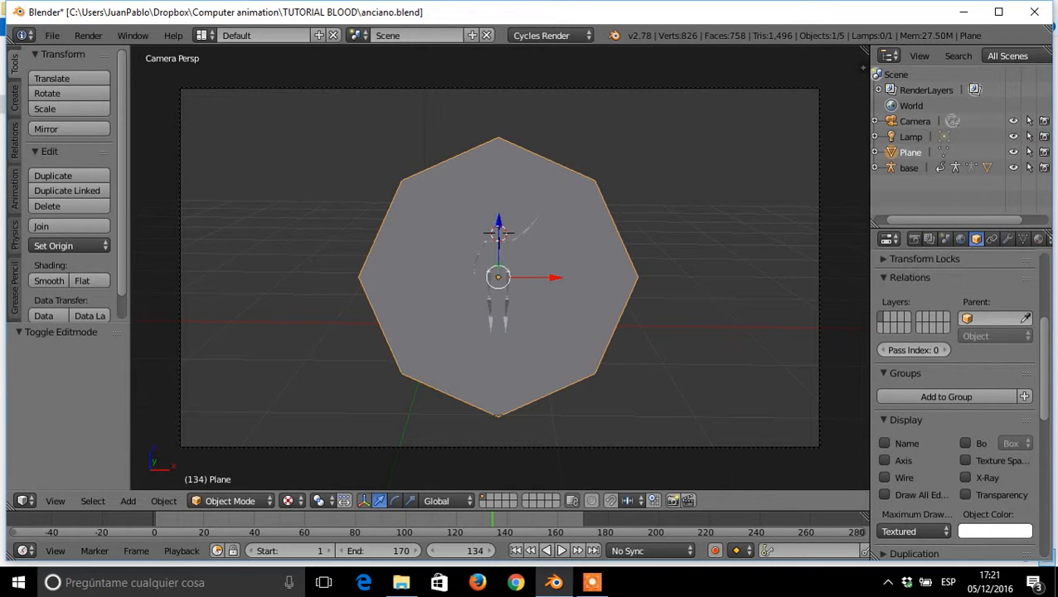
- Scale the octagonal plane down to about 0.110 of its size
key("s")
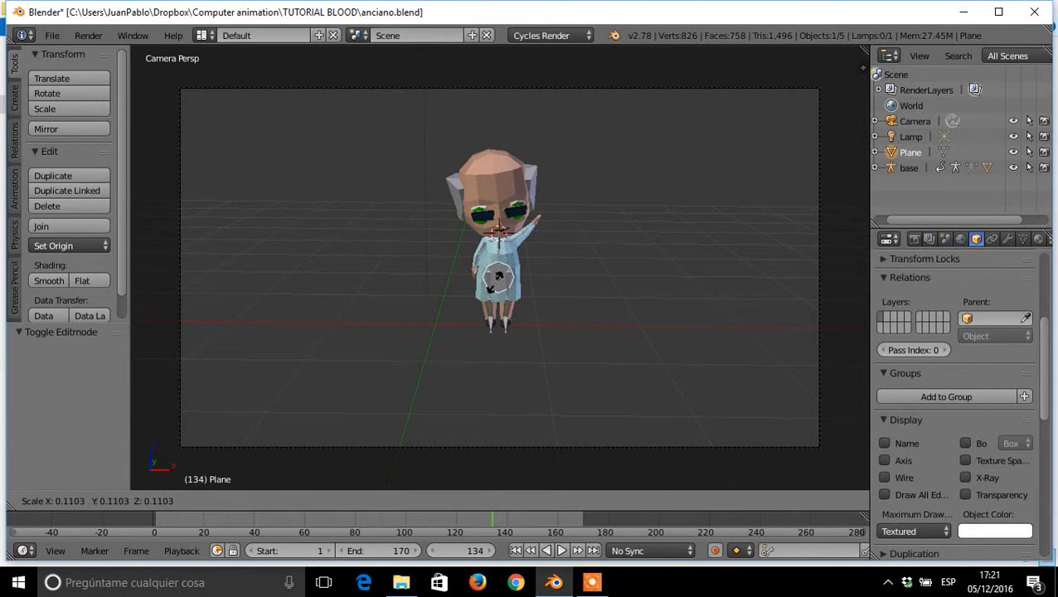
left_click(495, 279)
key("KP_0")
key("KP_0")
scroll(500, 268, "down", 5)
scroll(500, 268, "up", 6)
scroll(500, 268, "up", 8)
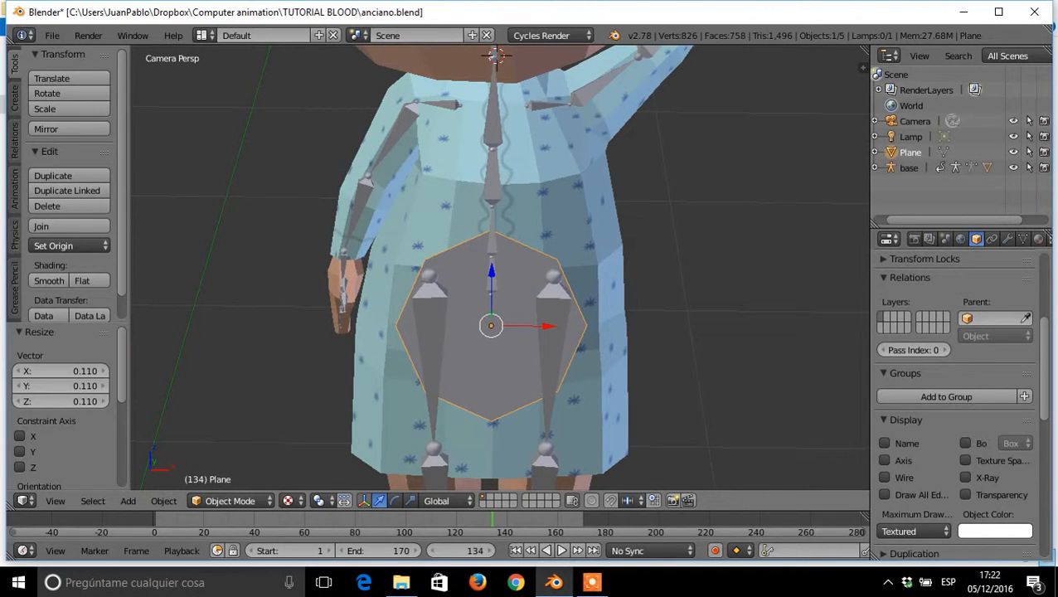
scroll(500, 268, "down", 12)
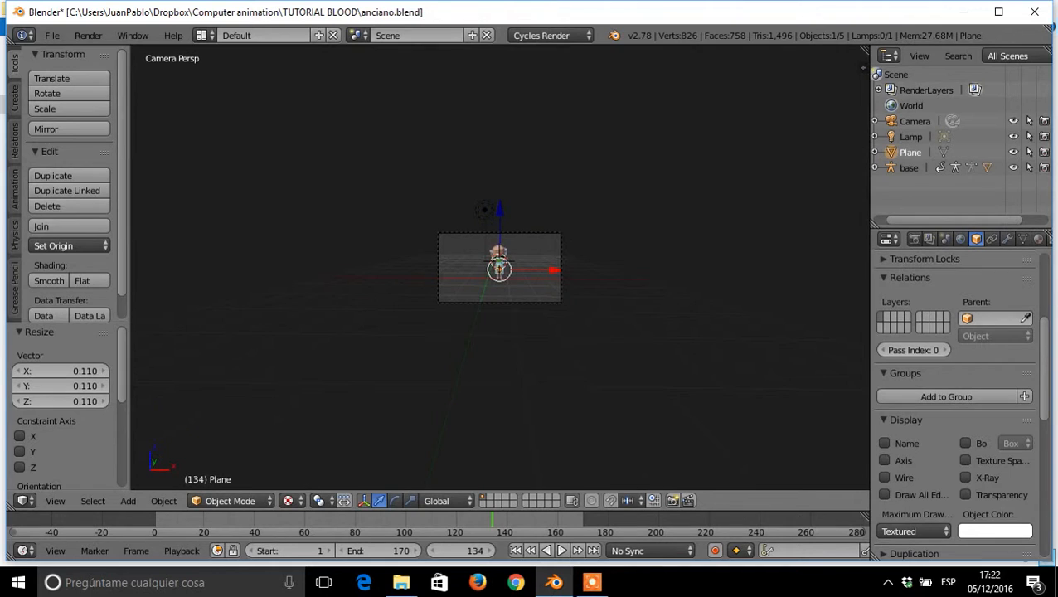
scroll(499, 268, "up", 8)
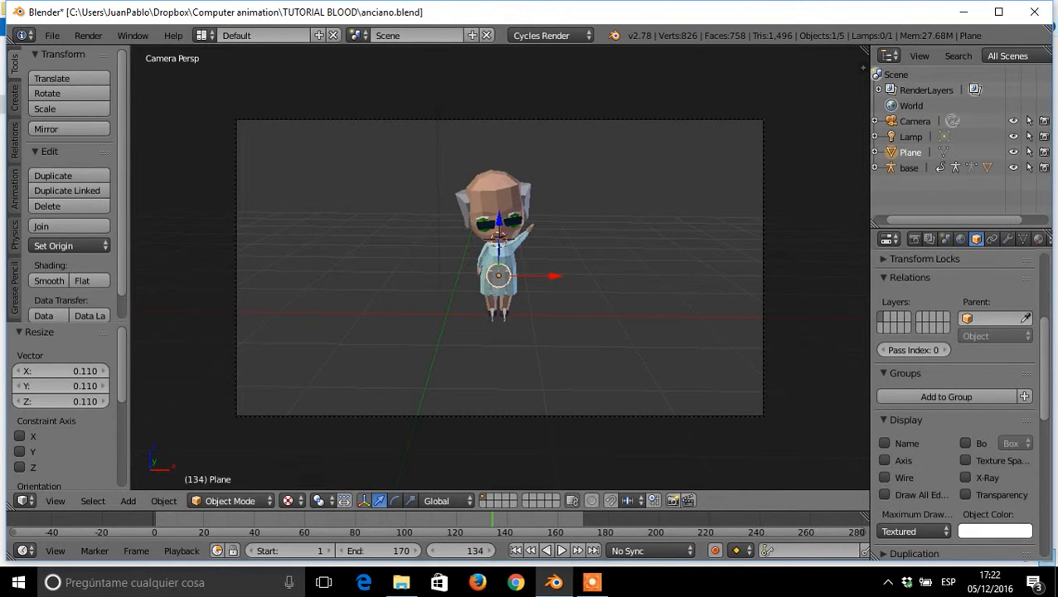
- In front view, move the octagon about 0.523 up in Z onto the character's forehead, and show it from the right side
key("KP_1")
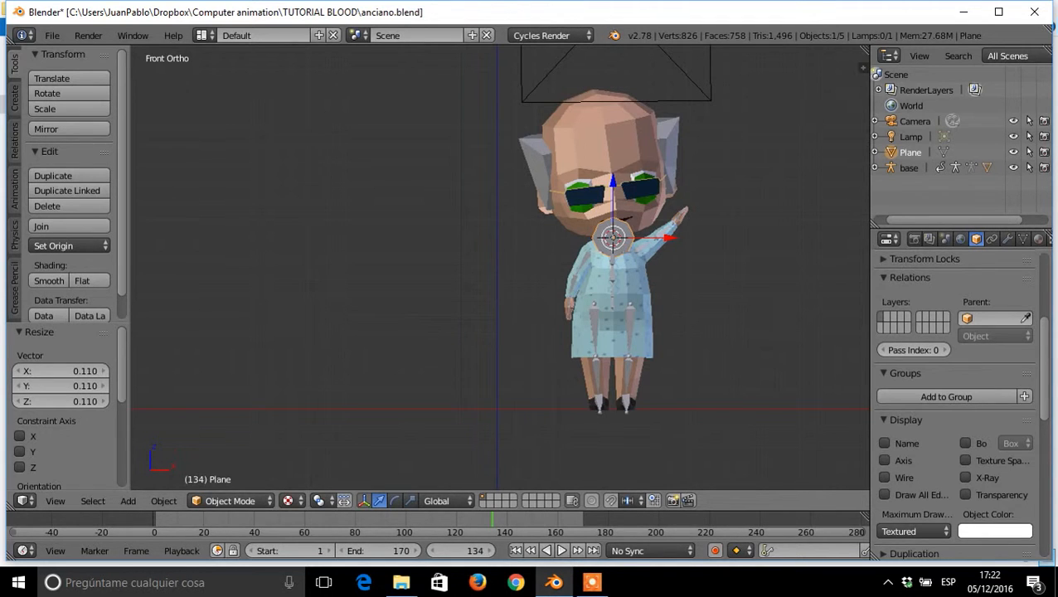
key("g")
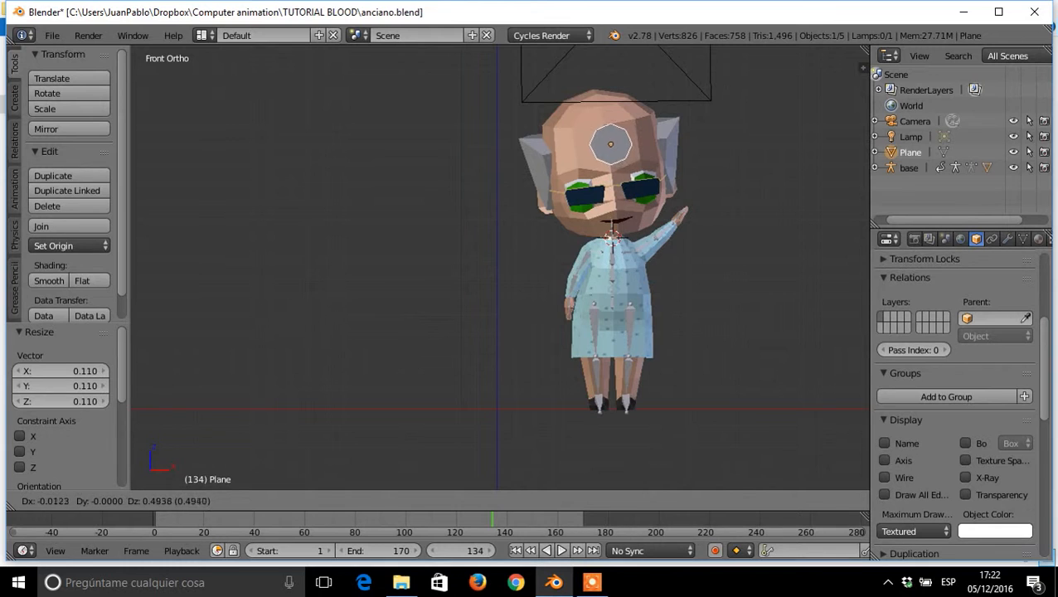
key("Return")
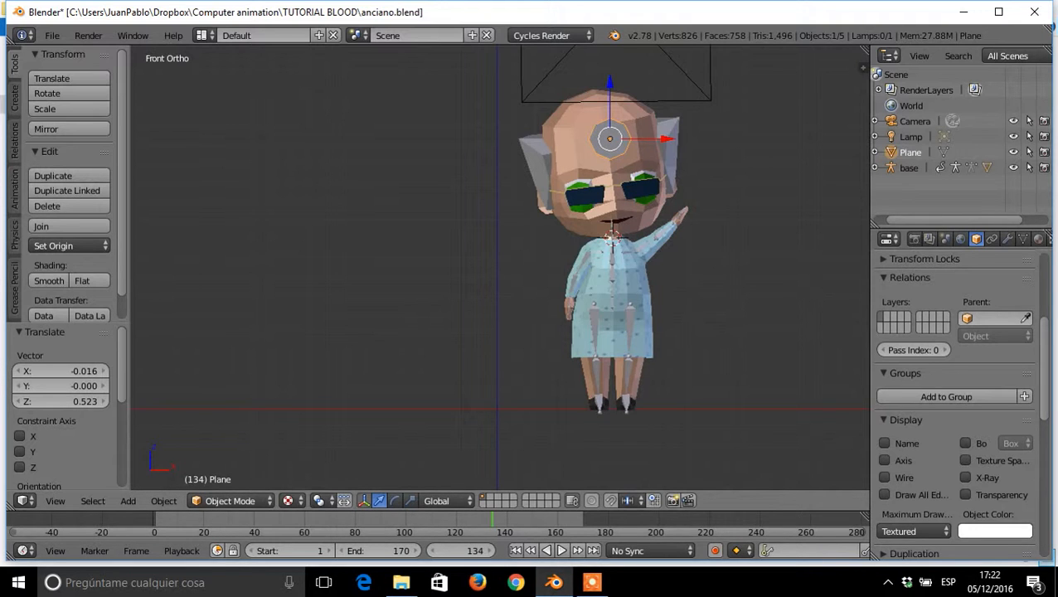
key("KP_3")
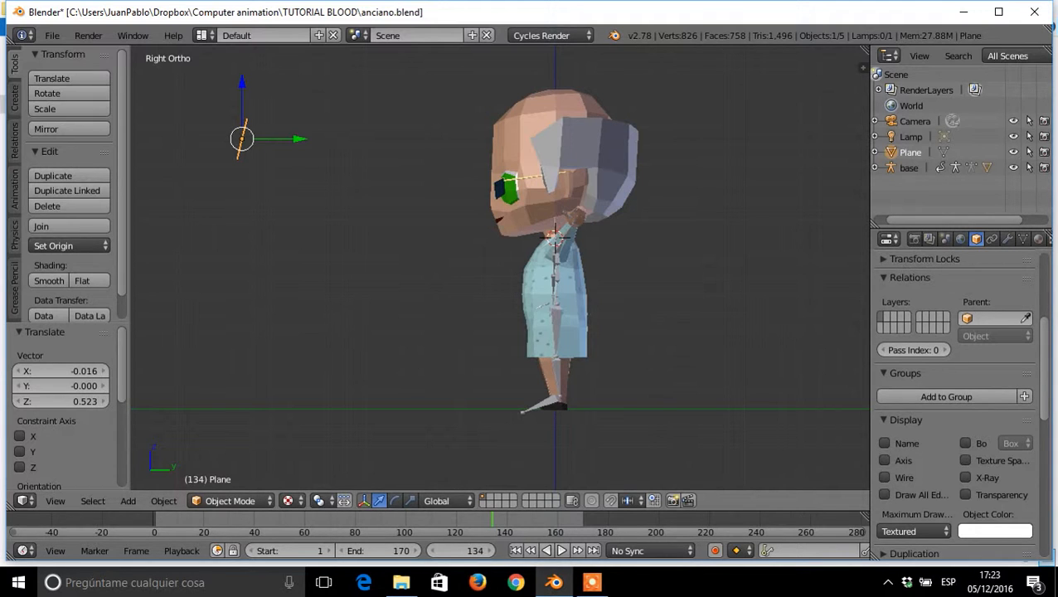
- Move the octagonal plane about 1.317 along the Y axis onto the character's forehead, and show it from the front
key("g")
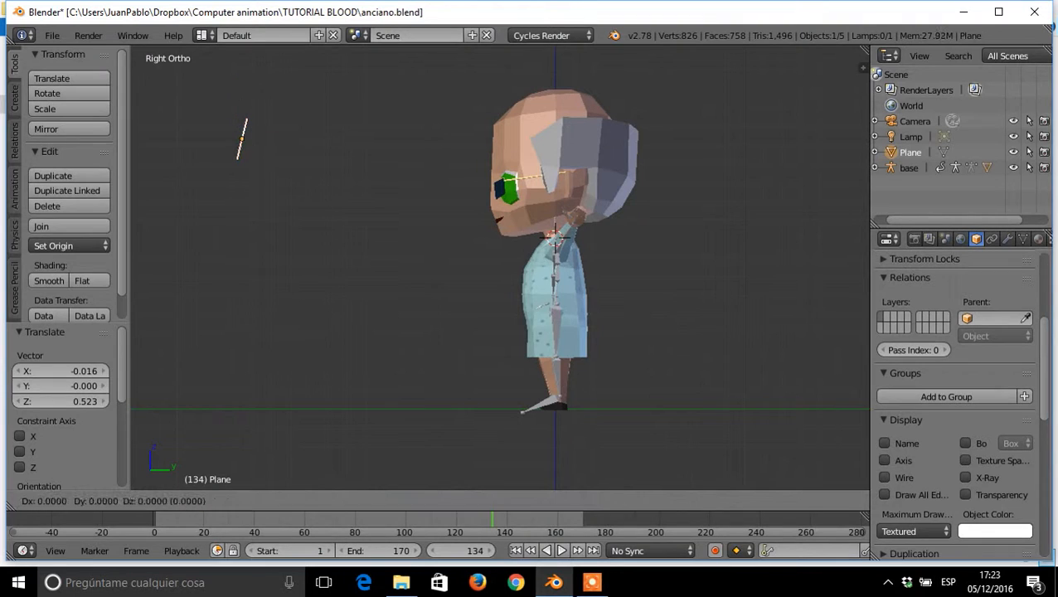
key("y")
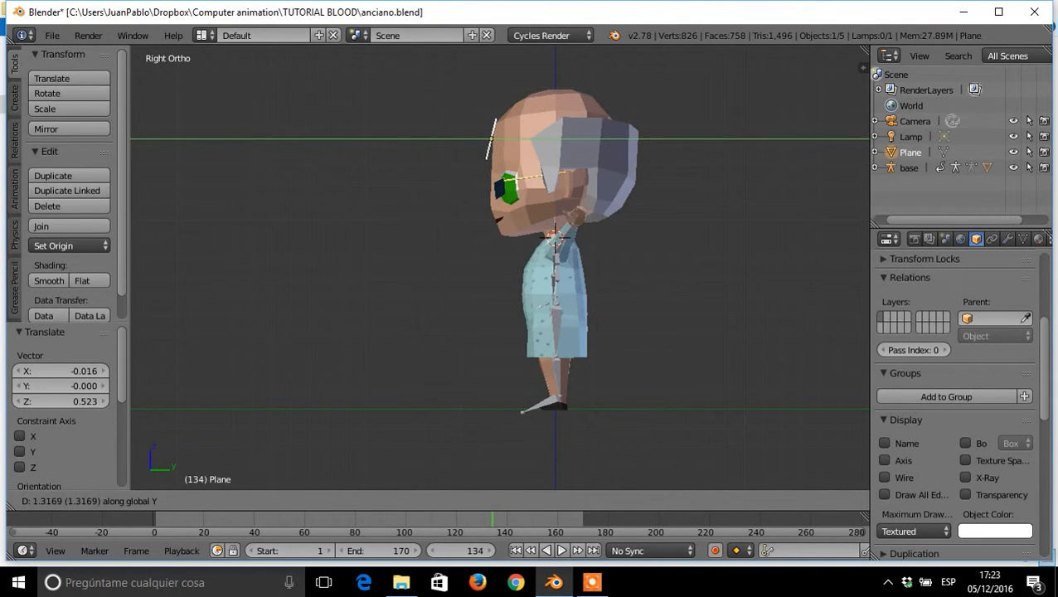
key("Return")
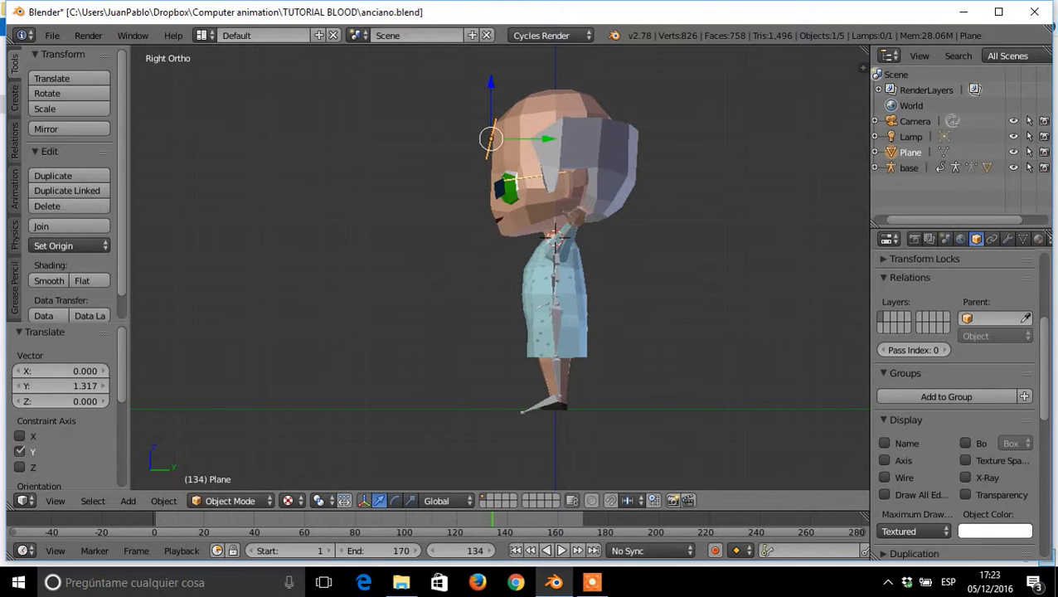
key("KP_1")
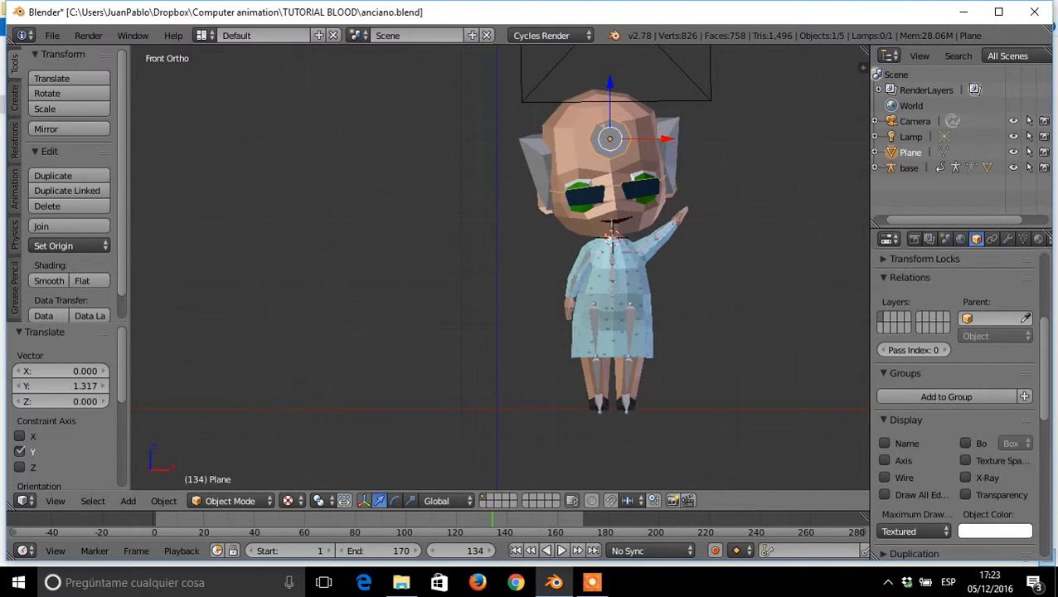
scroll(500, 267, "down", 18, "shift")
scroll(500, 267, "up", 19, "shift")
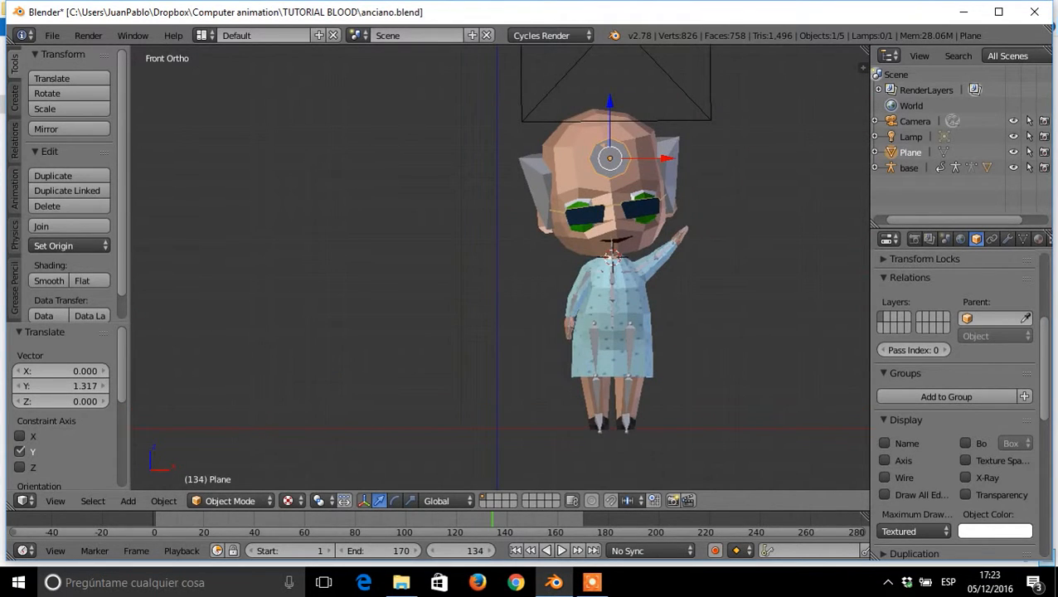
scroll(500, 268, "left", 8, "ctrl")
scroll(500, 268, "right", 15, "ctrl")
scroll(500, 268, "left", 9, "ctrl")
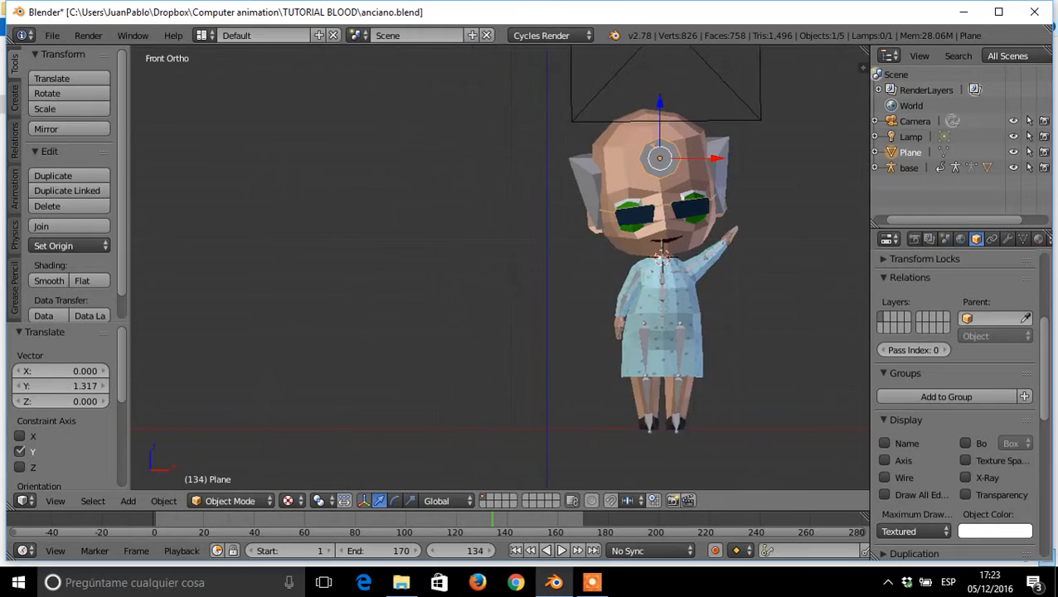
scroll(500, 268, "right", 4, "ctrl")
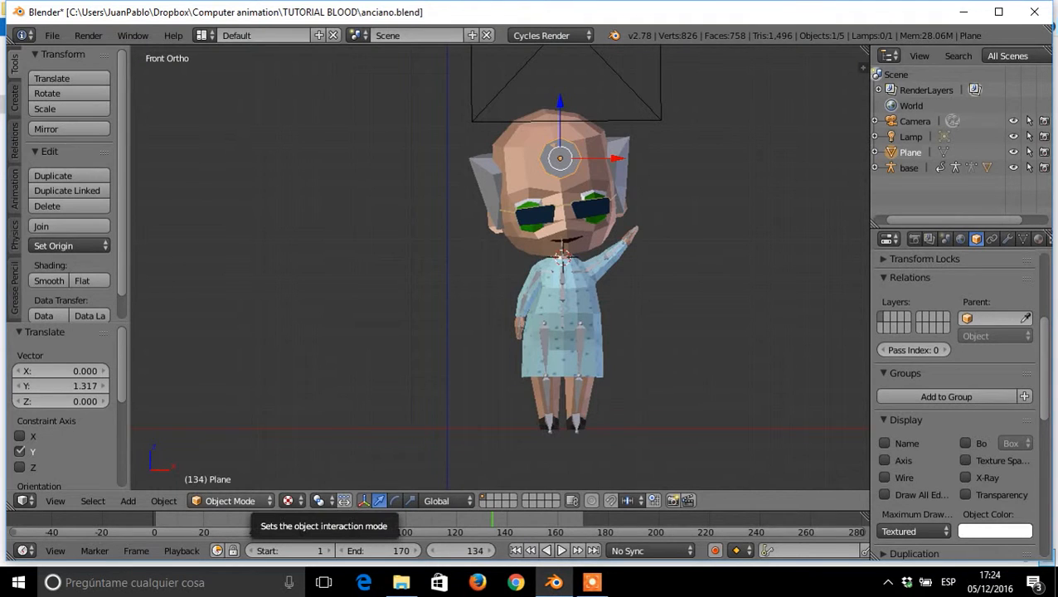
- Enter Edit Mode on the octagonal plane and extend the selection to all of its vertices
left_click(231, 500)
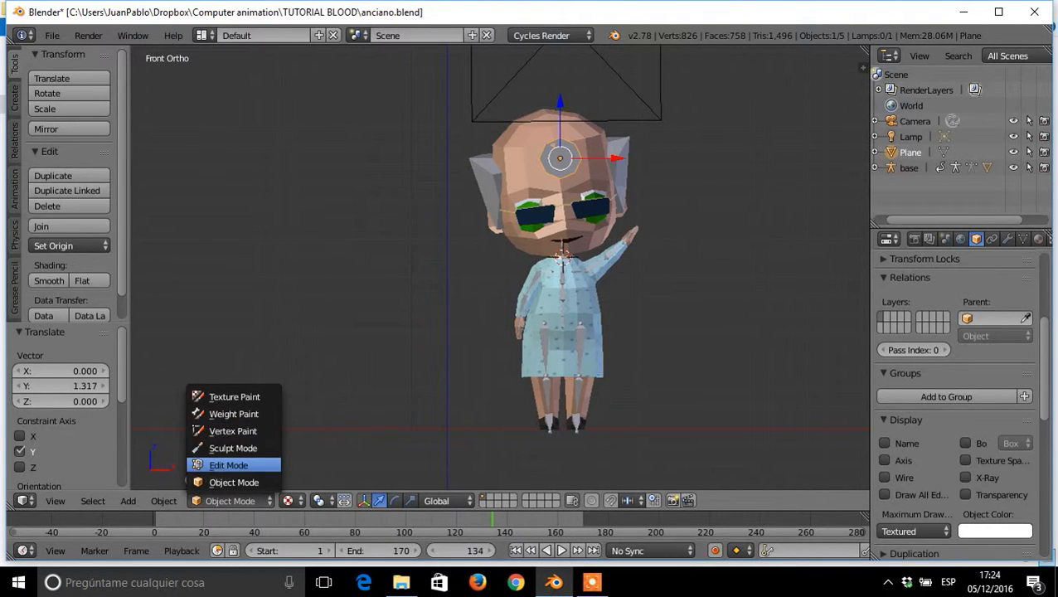
left_click(228, 466)
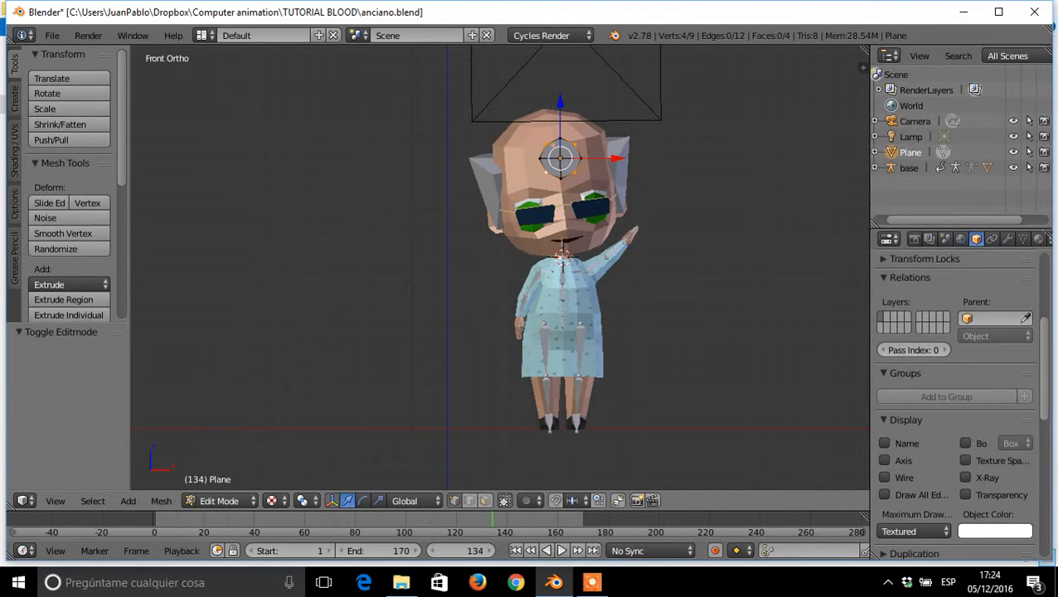
right_click(561, 178, "ctrl")
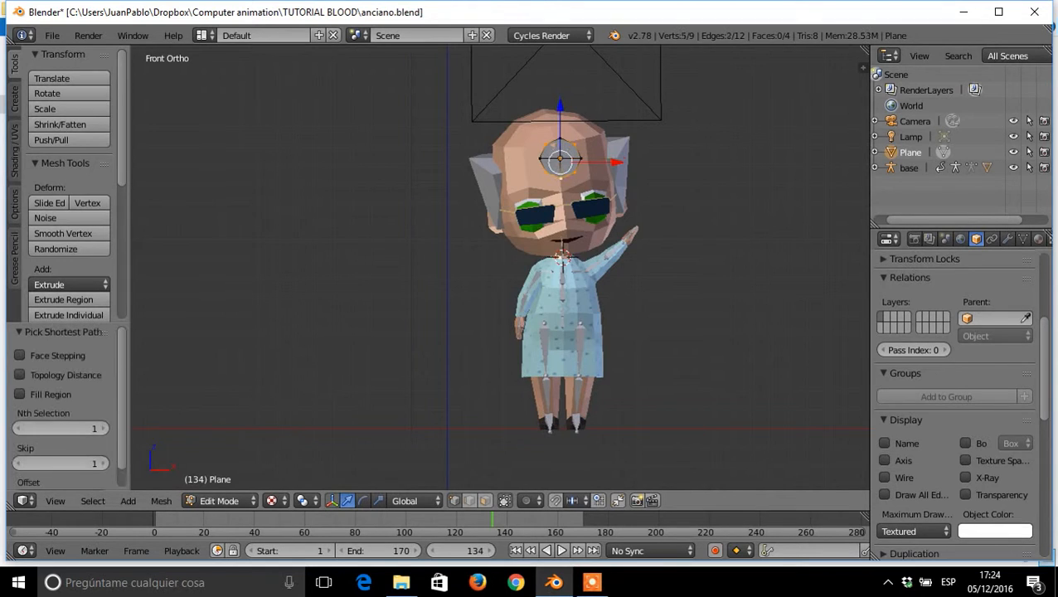
right_click(581, 157, "ctrl")
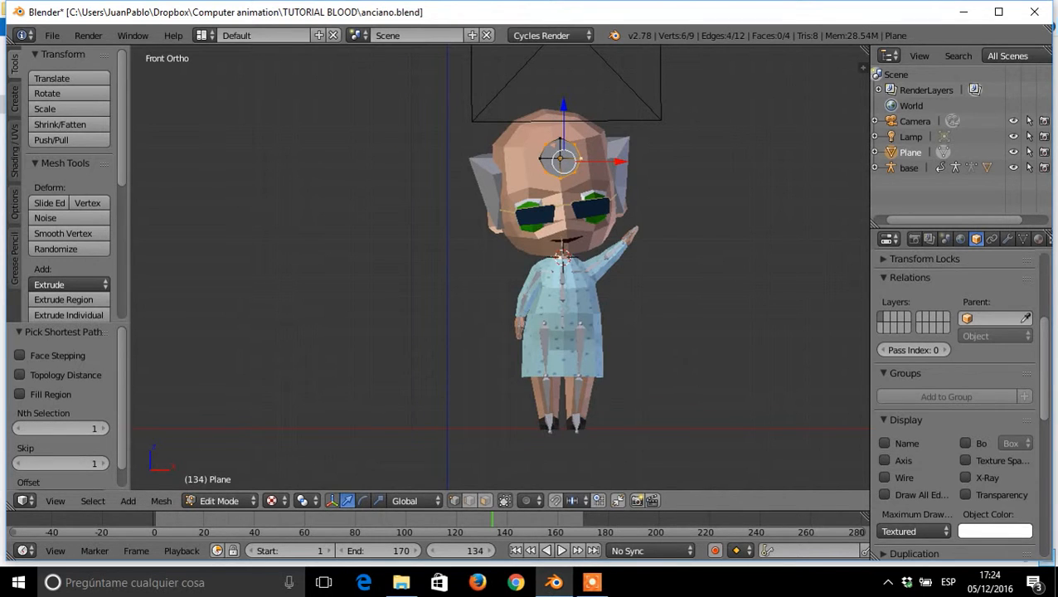
right_click(561, 139, "ctrl")
right_click(539, 157, "ctrl")
right_click(560, 157, "ctrl")
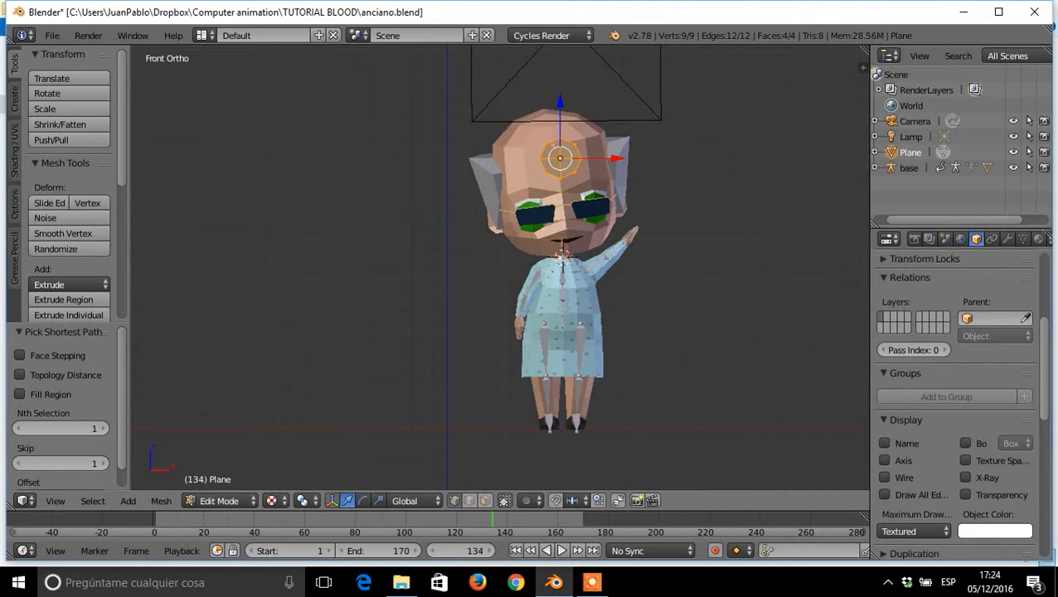
- Apply Subdivide Smooth to the whole octagon with three cuts
key("w")
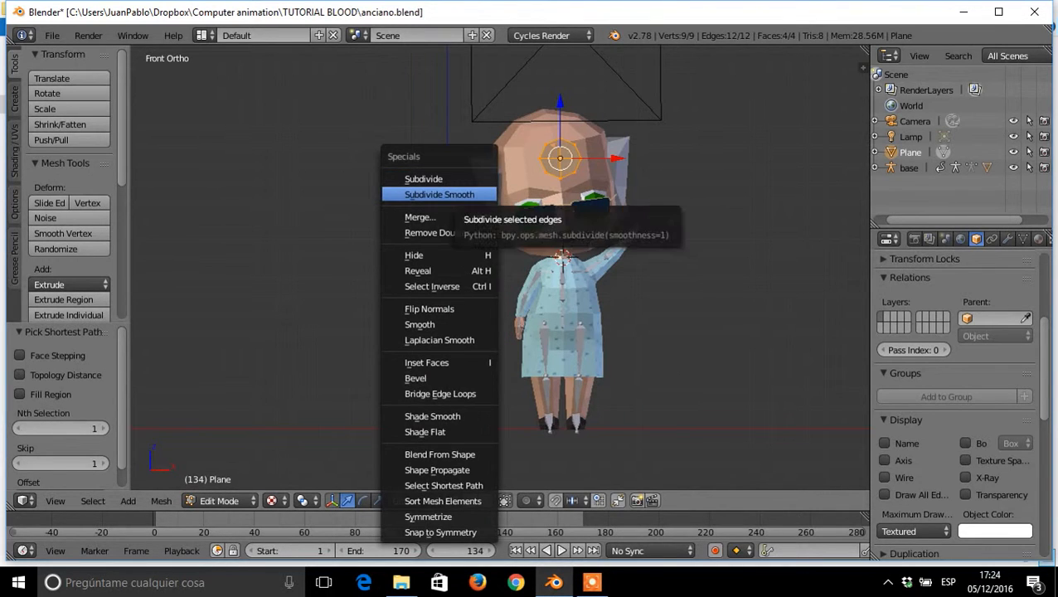
key("Return")
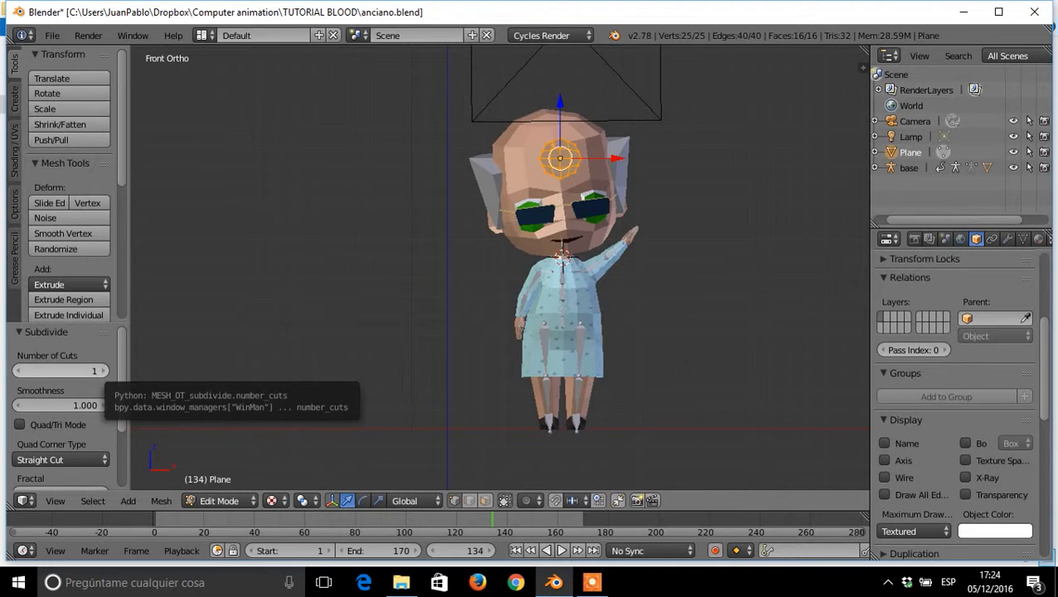
left_click(103, 370)
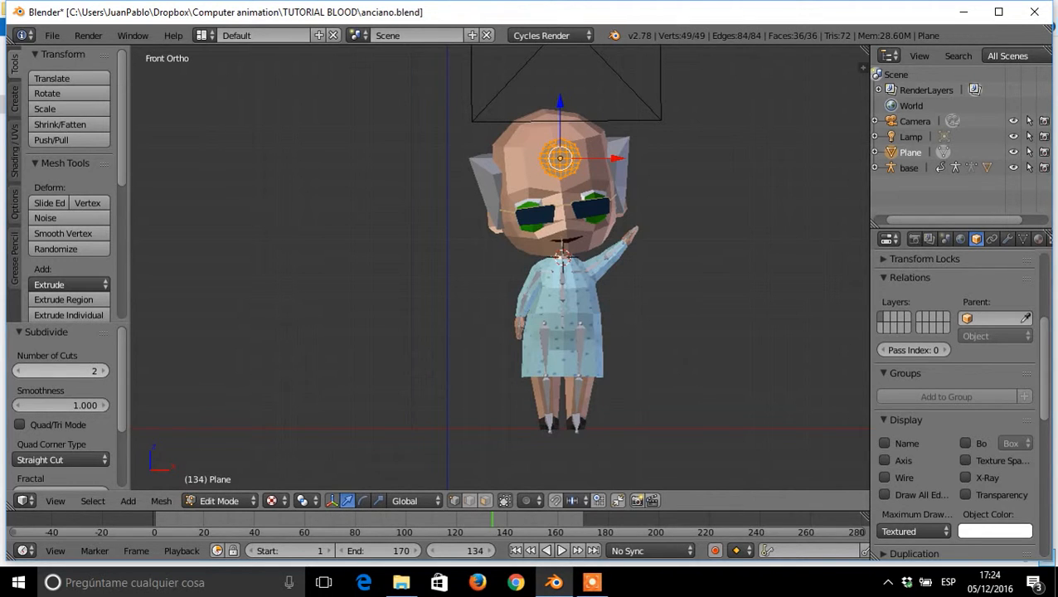
left_click(103, 371)
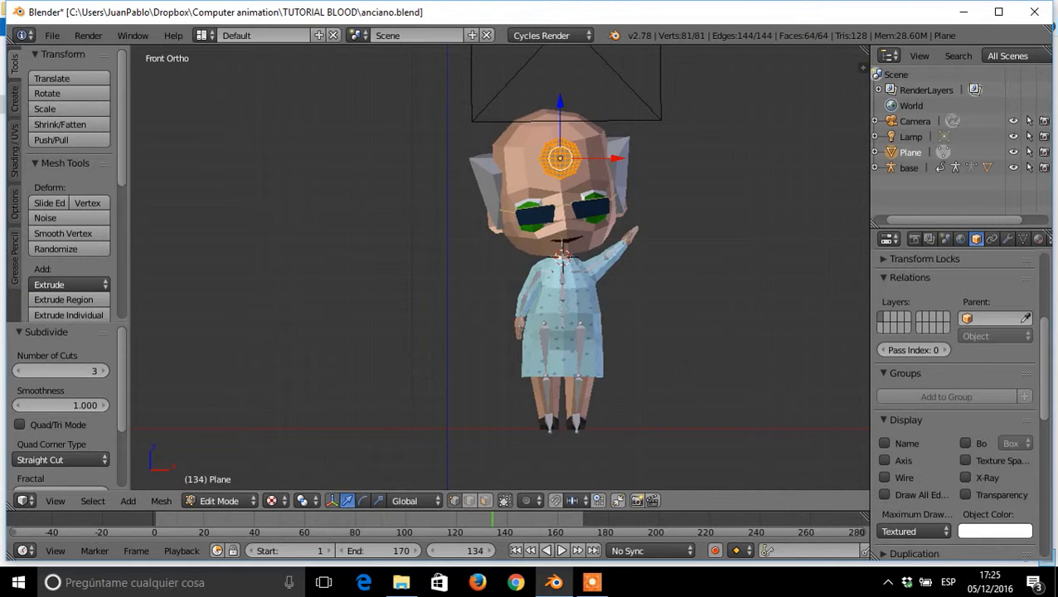
- Return to Object Mode and scale the octagonal plane down to about 0.766 of its size
left_click(218, 501)
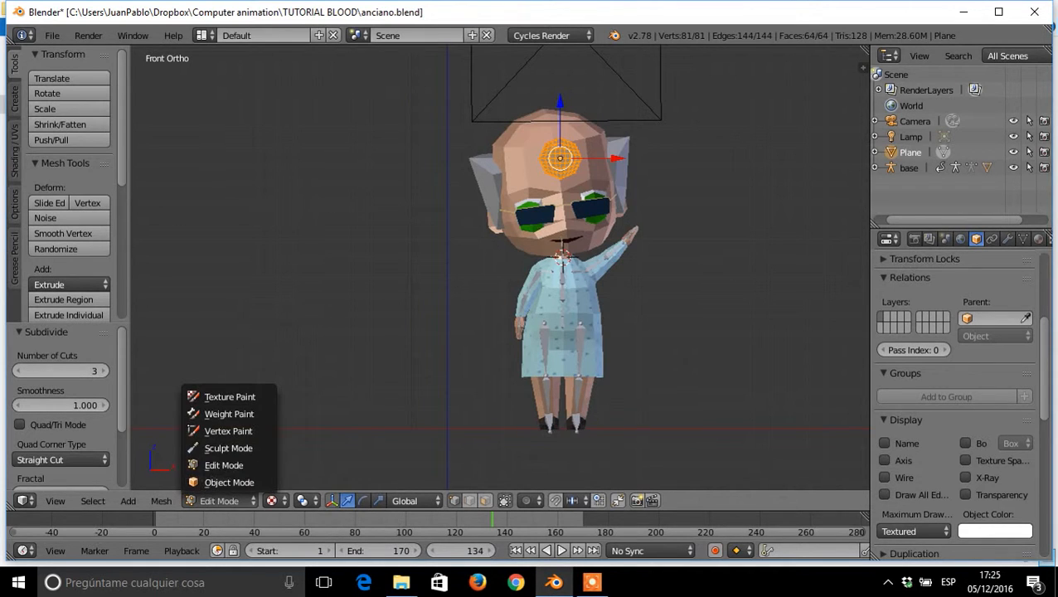
left_click(229, 481)
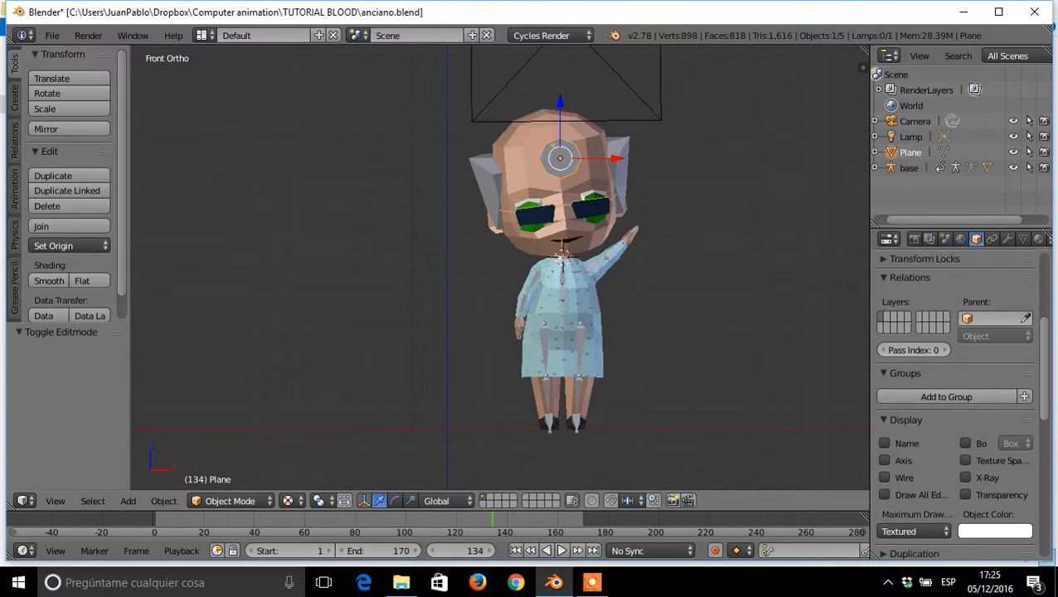
key("s")
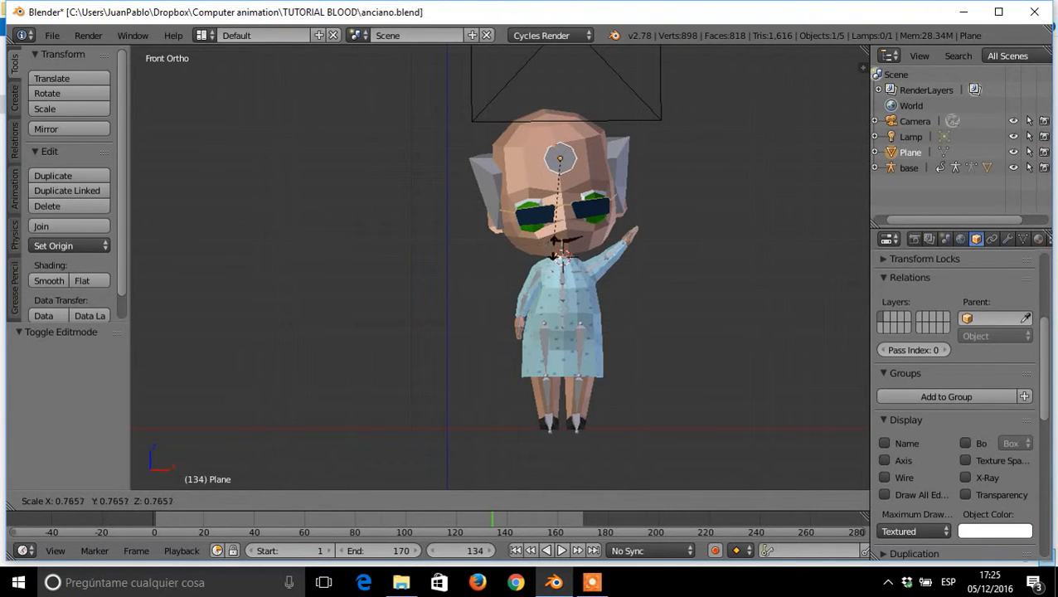
left_click(562, 254)
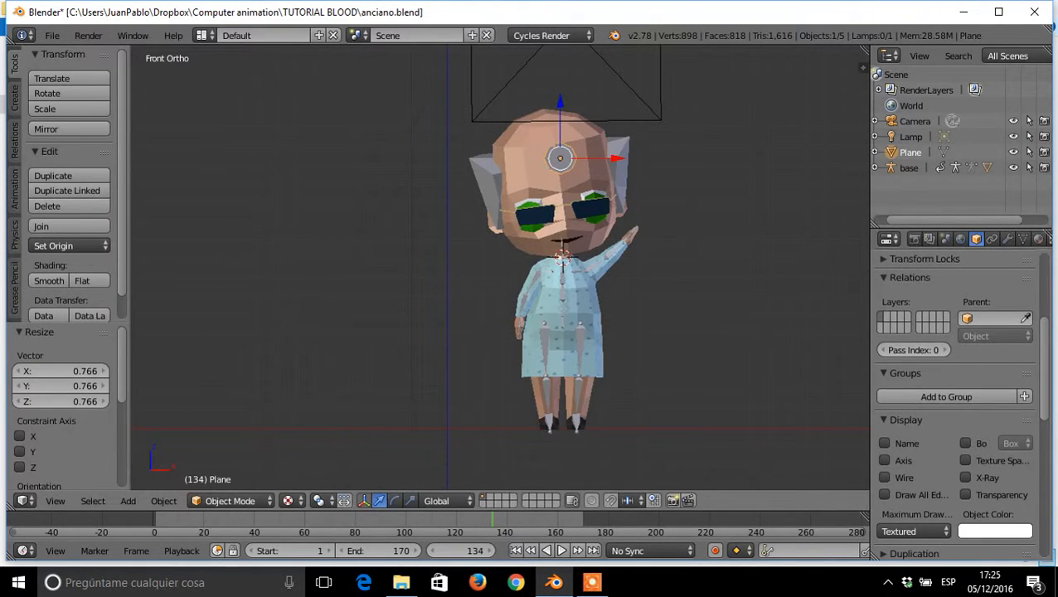
- Enter Edit Mode on the resized octagon and add a new material to it
left_click(230, 501)
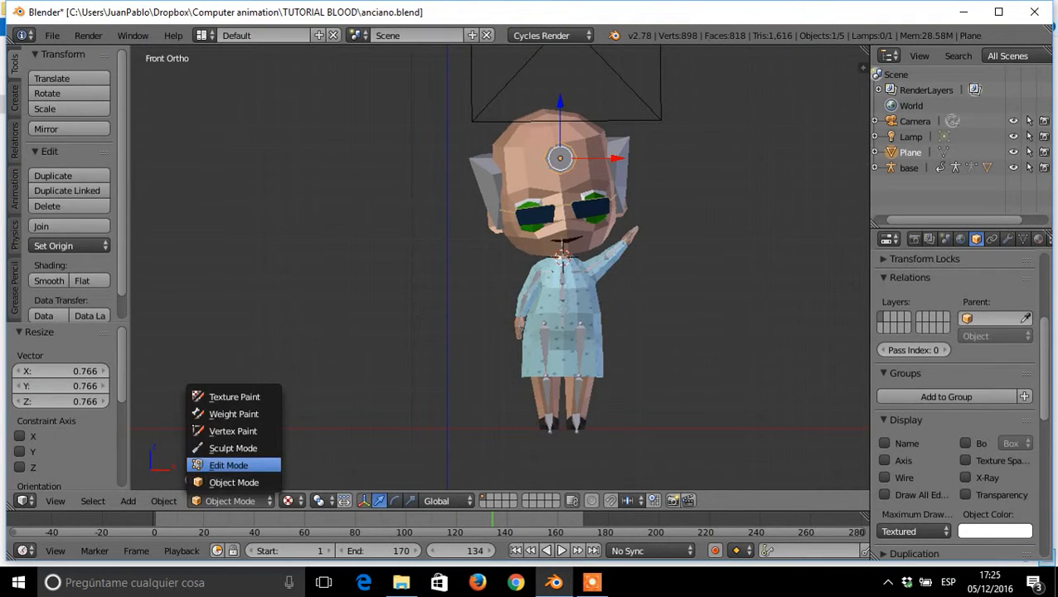
left_click(232, 466)
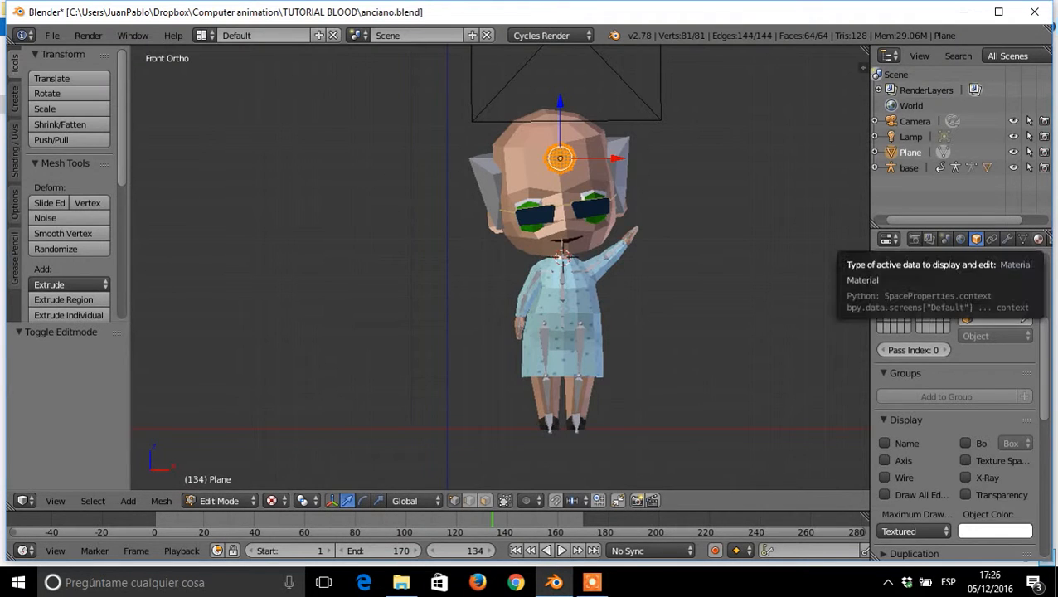
left_click(1038, 238)
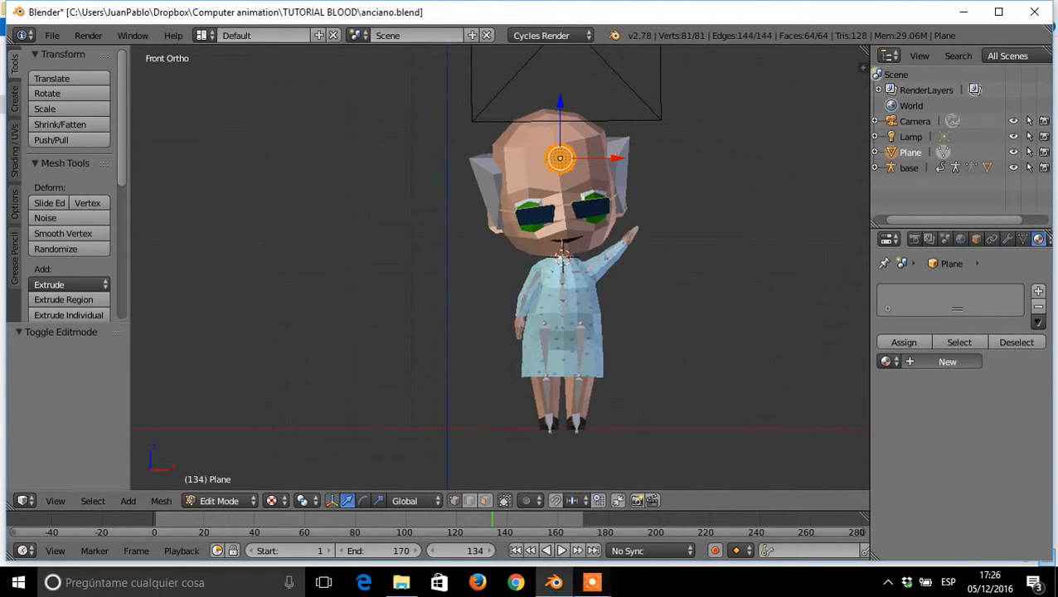
left_click(592, 582)
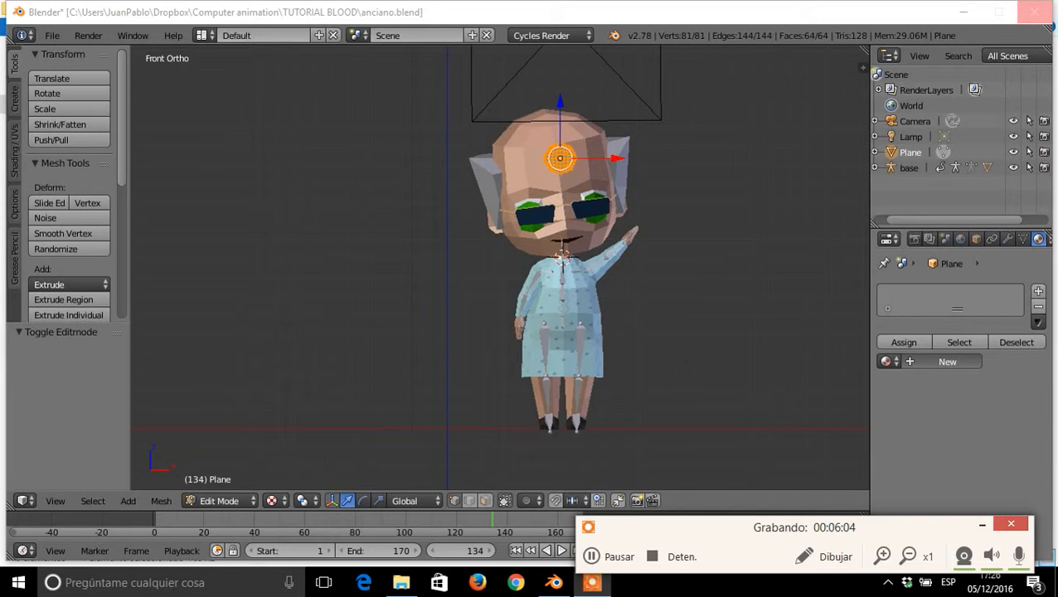
left_click(981, 524)
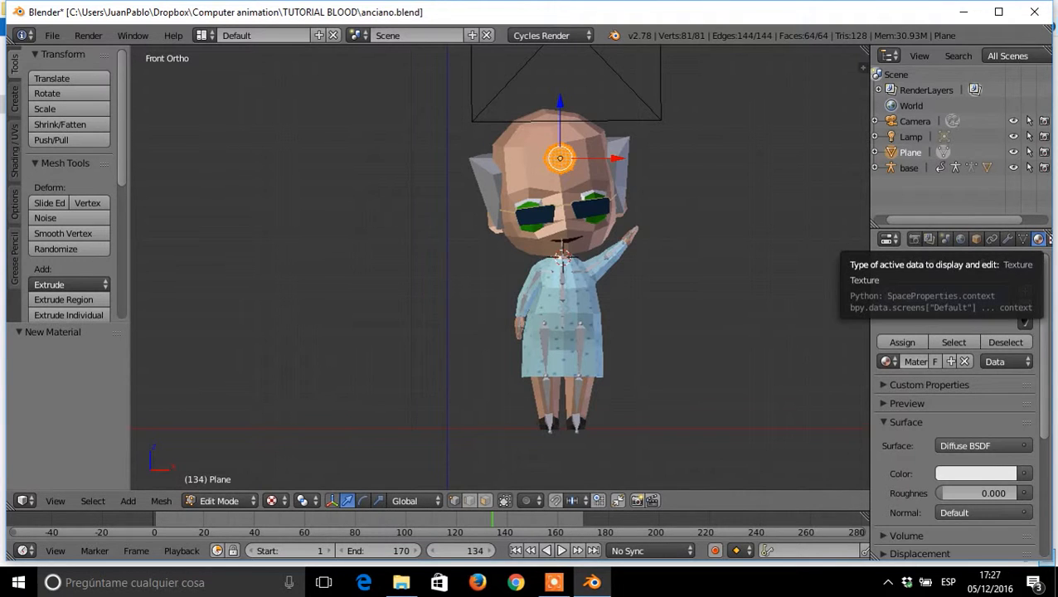
- Create a new texture and set its type to Clouds
left_click(1049, 238)
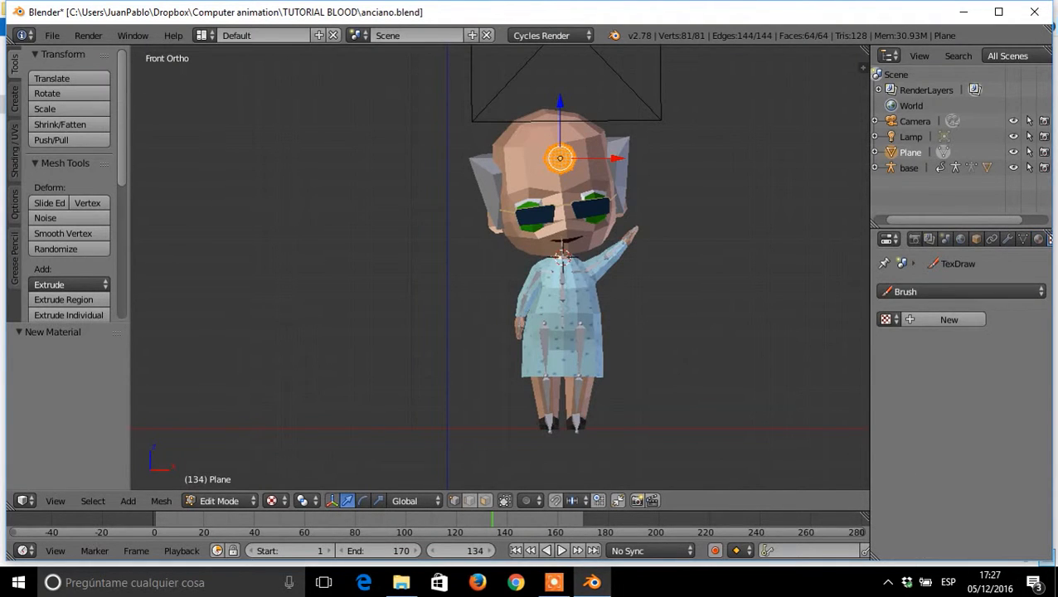
scroll(962, 239, "down", 4)
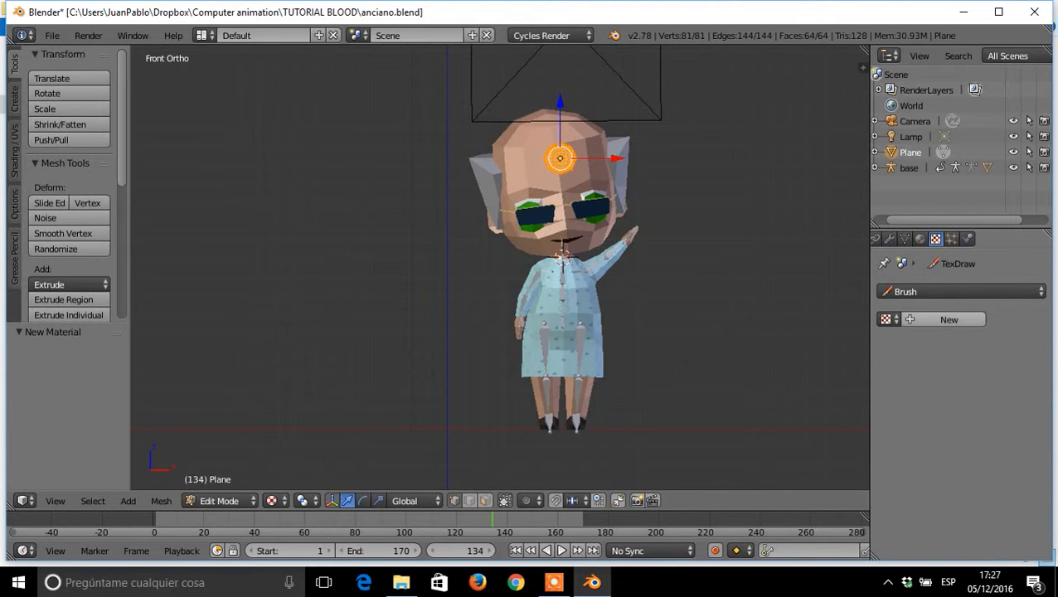
left_click(948, 319)
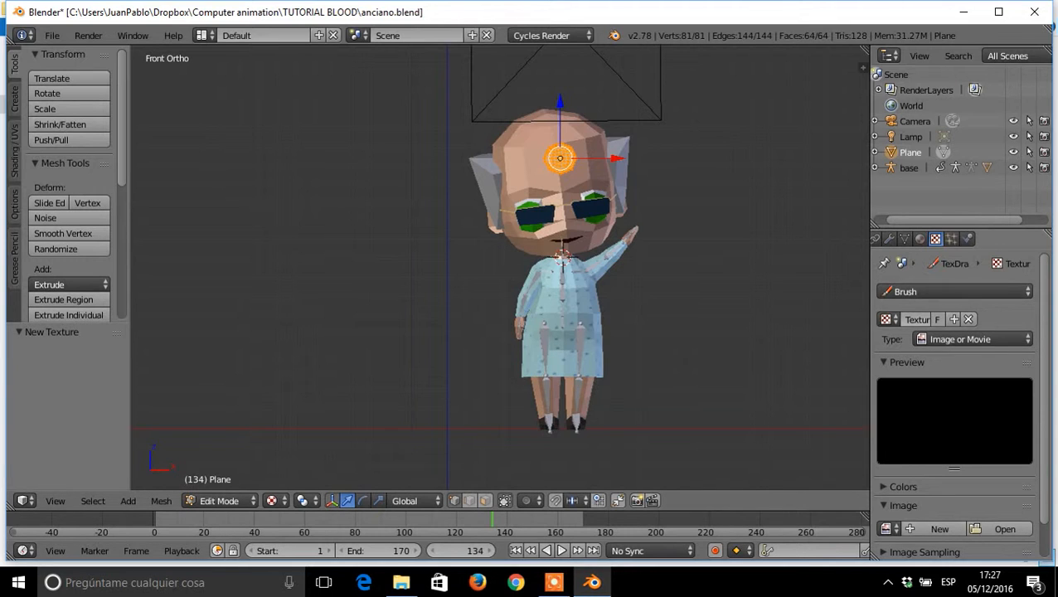
left_click(886, 319)
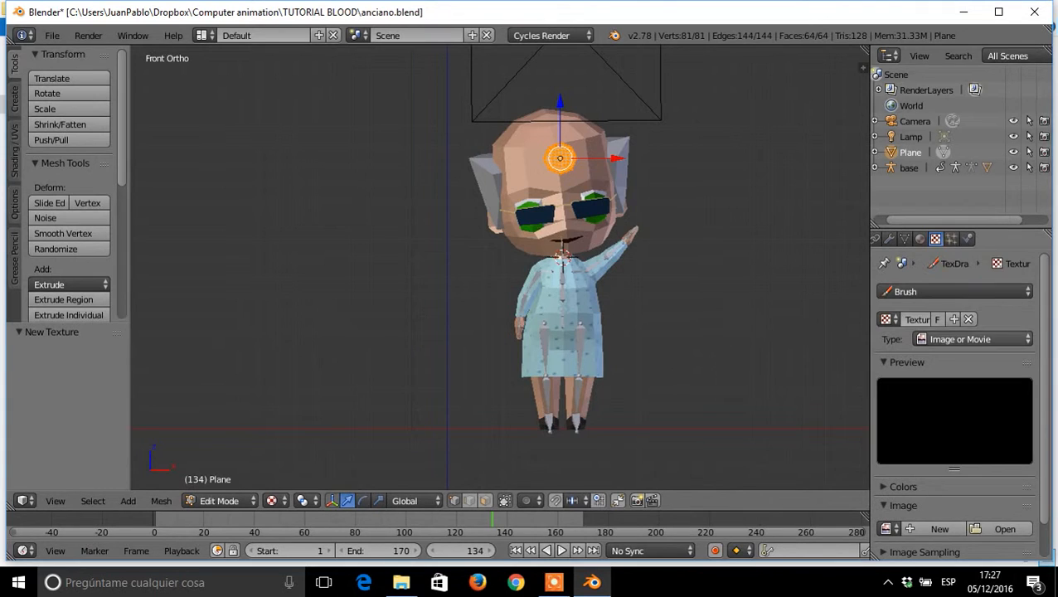
left_click(972, 339)
left_click(953, 287)
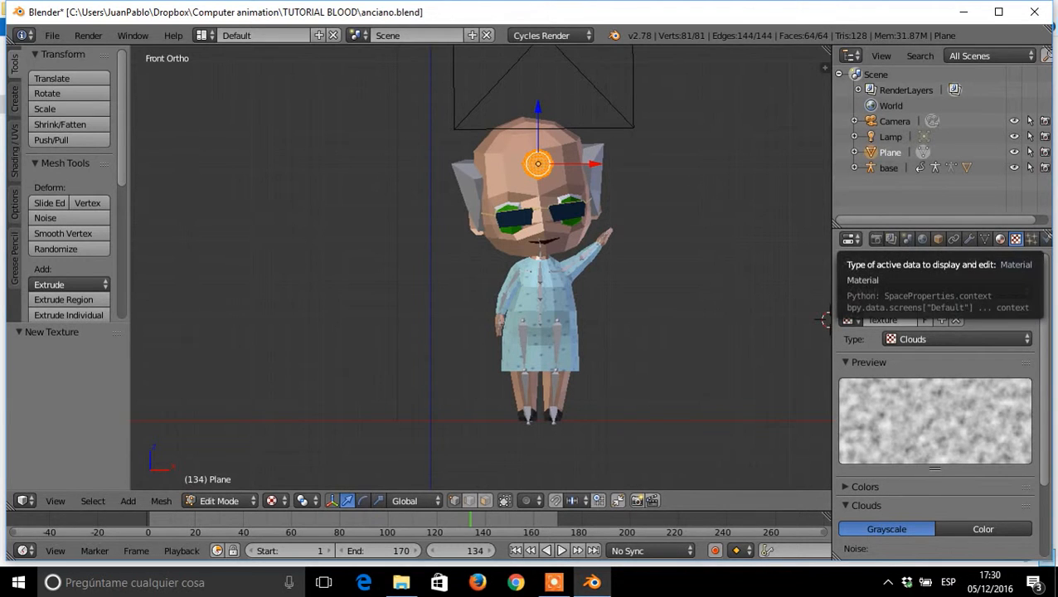
- Add a Displace modifier to the plane and assign the Clouds texture named Texture to it
left_click(969, 239)
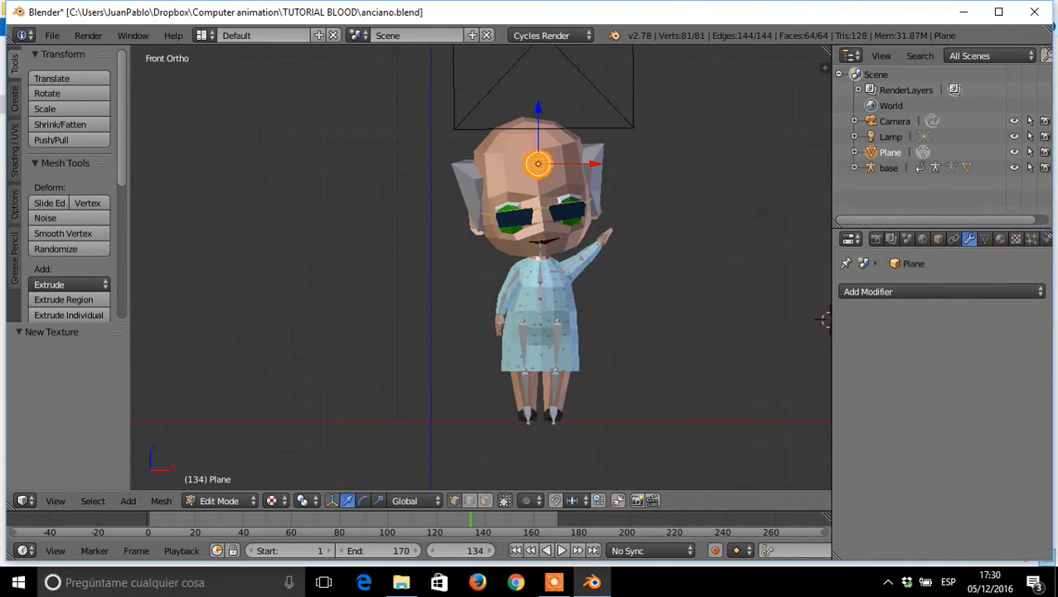
left_click(941, 291)
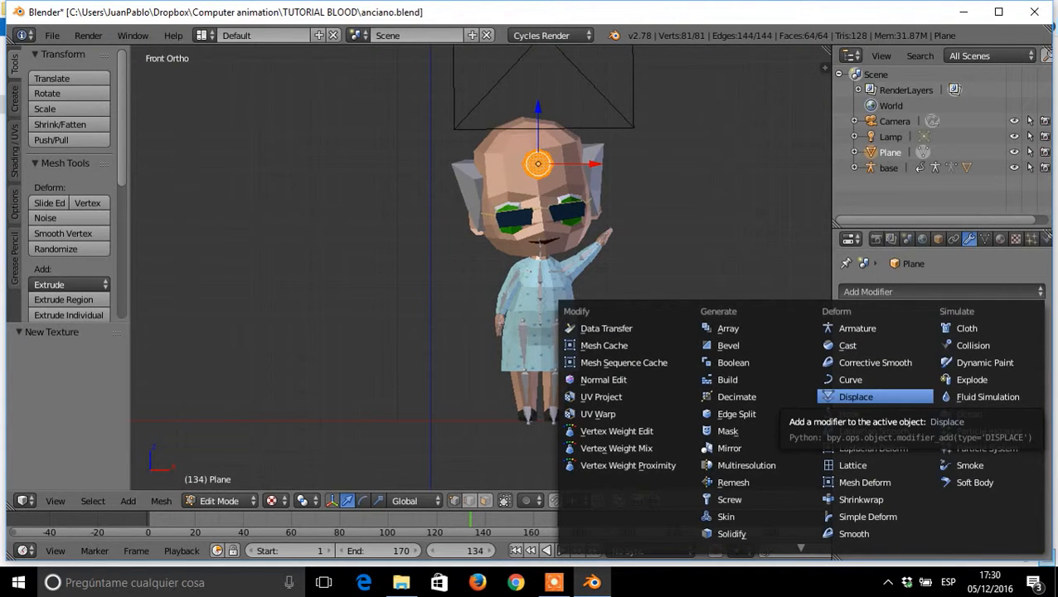
left_click(856, 397)
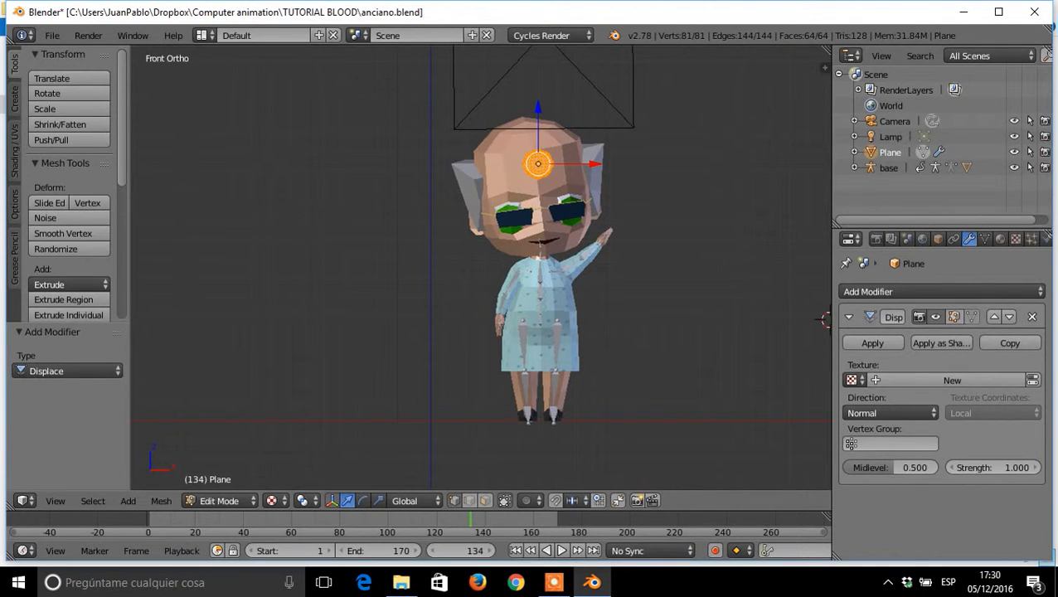
left_click(851, 380)
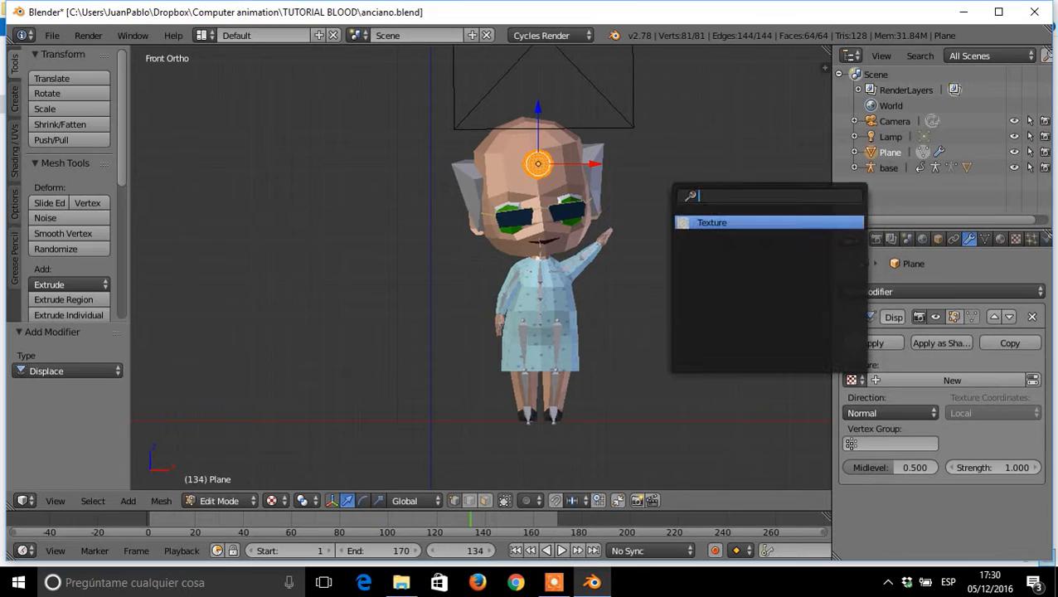
left_click(711, 222)
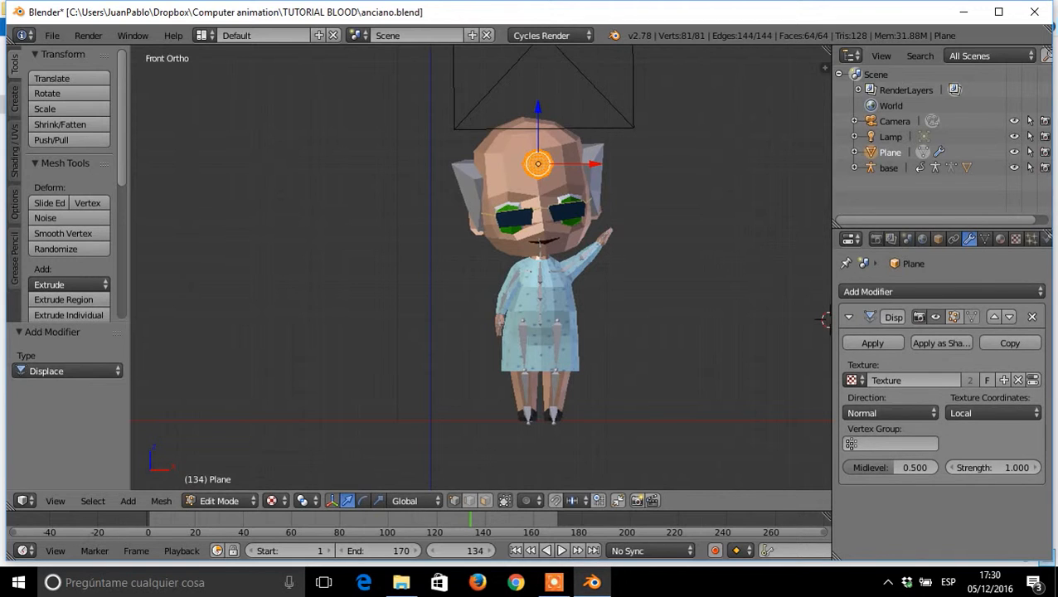
- Examine the displaced plane's placement on the forehead from the side and the front
key("KP_4")
key("KP_4")
key("KP_4")
key("KP_4")
key("KP_4")
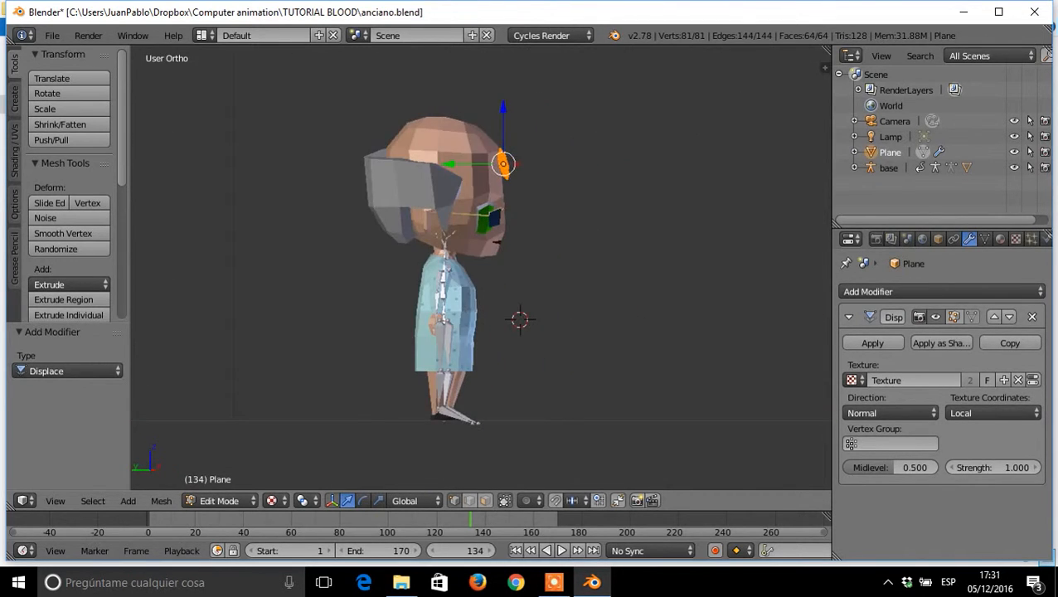
scroll(480, 266, "up", 15)
scroll(481, 267, "down", 13)
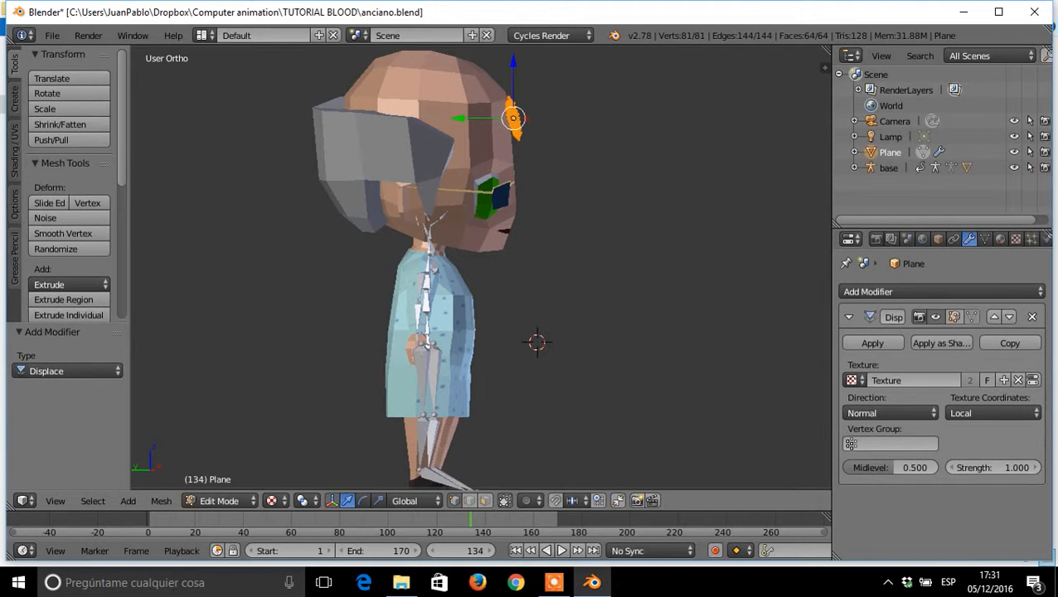
key("KP_1")
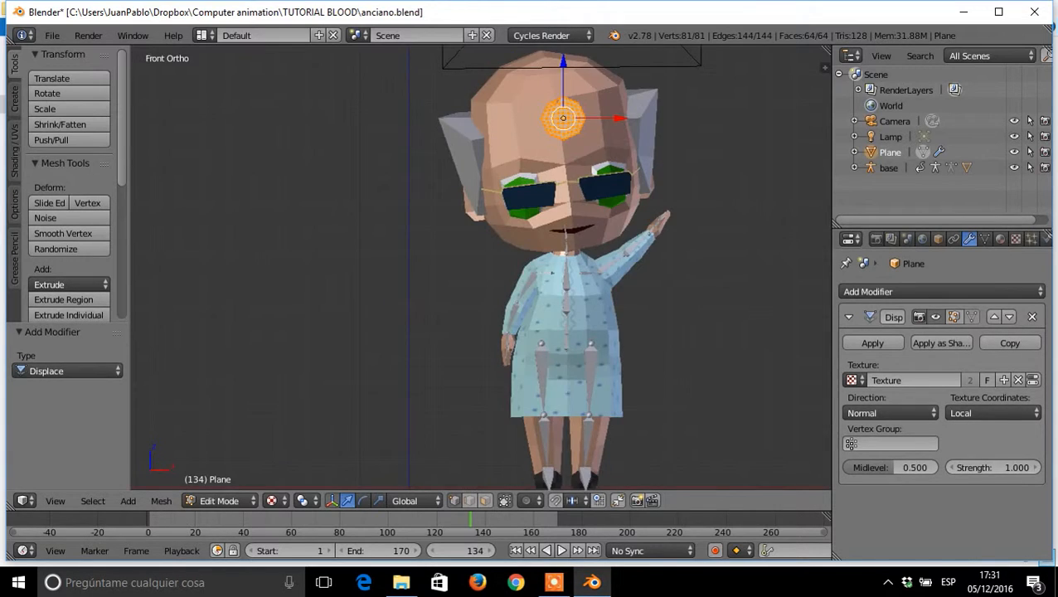
scroll(654, 249, "up", 3)
scroll(646, 292, "down", 5)
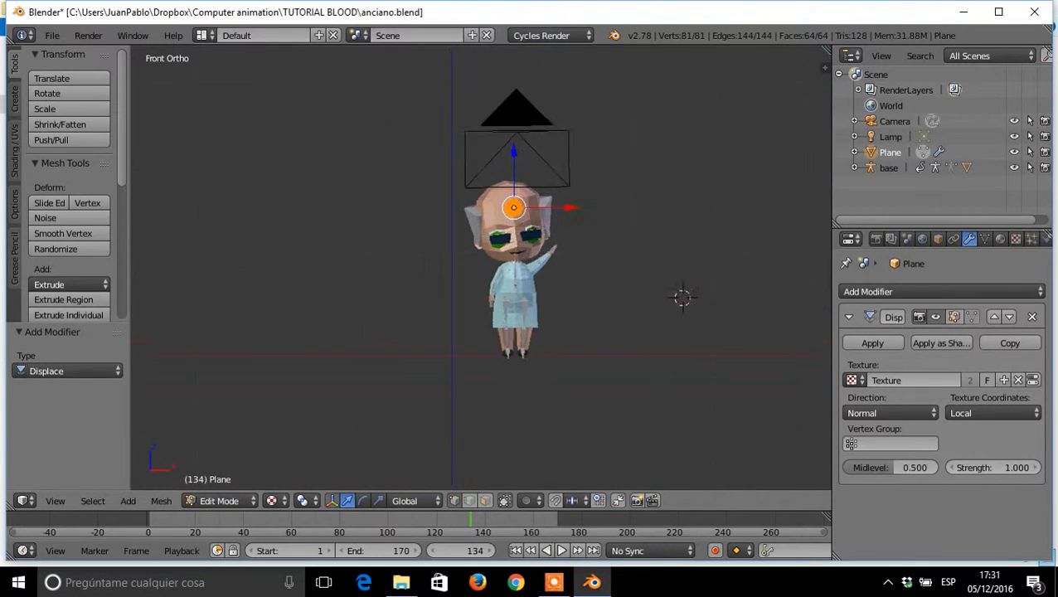
scroll(682, 300, "up", 8)
scroll(739, 348, "down", 2)
scroll(646, 273, "down", 5)
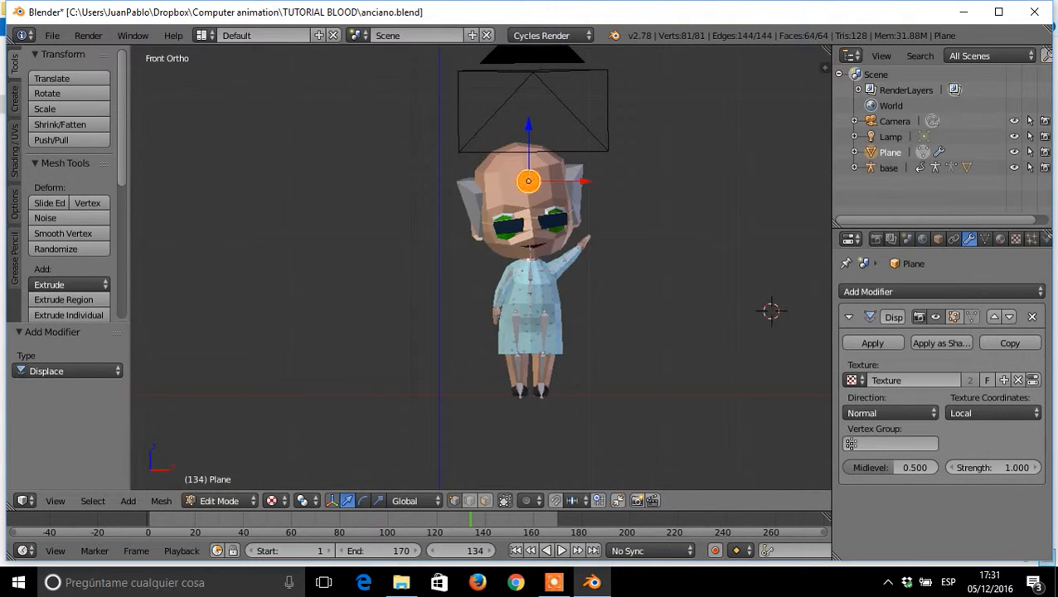
scroll(531, 273, "up", 5, "shift")
scroll(530, 273, "down", 3, "shift")
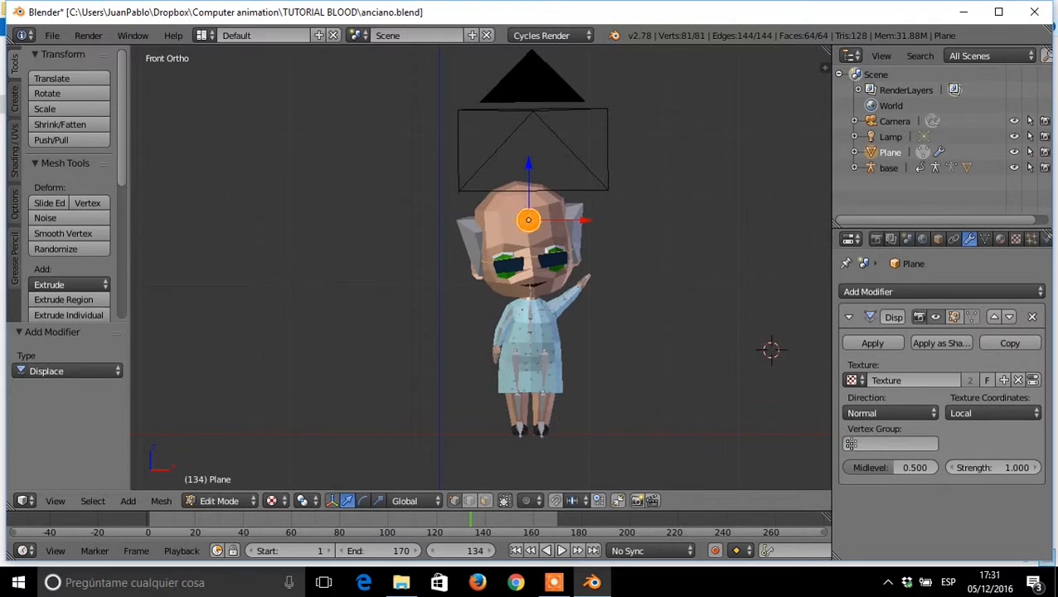
scroll(481, 267, "down", 4)
scroll(481, 267, "up", 1)
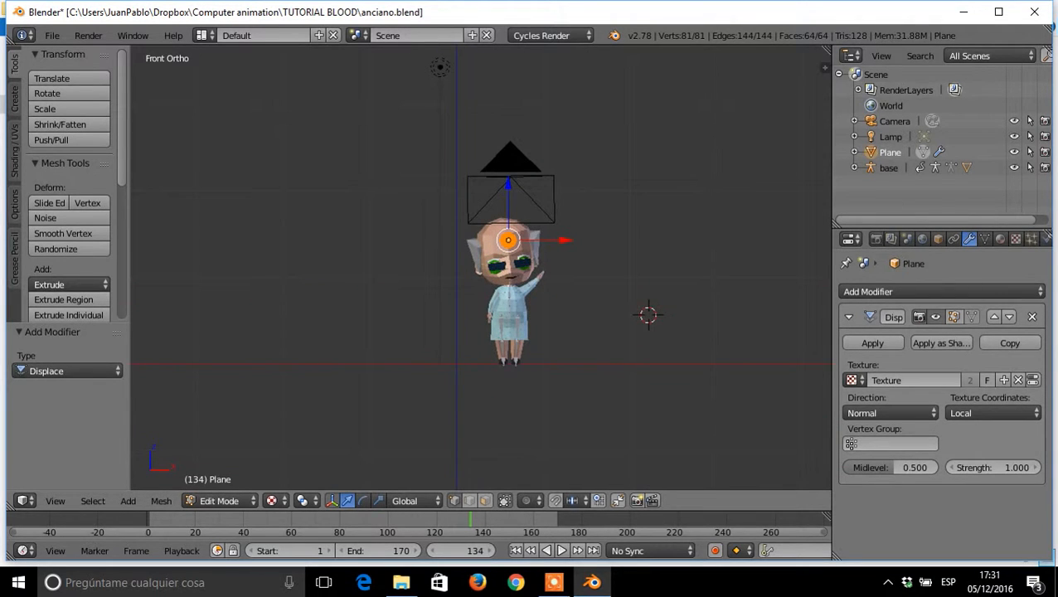
scroll(481, 267, "down", 3)
scroll(481, 267, "up", 9)
scroll(485, 262, "down", 2)
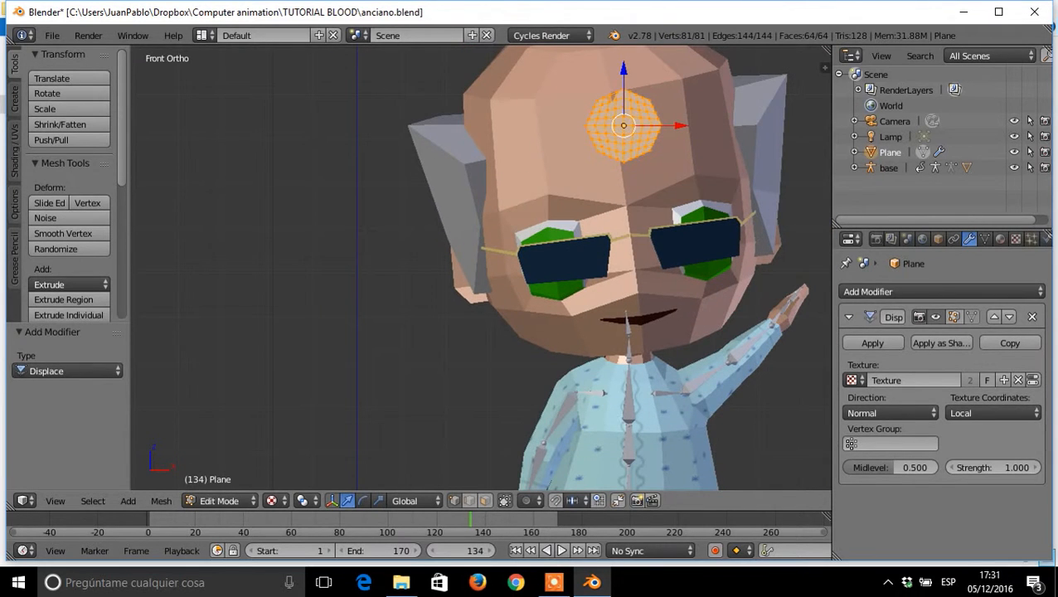
- Return to Object Mode and apply smooth shading to the forehead plane
left_click(390, 248)
scroll(481, 267, "down", 1, "shift")
scroll(480, 267, "up", 5, "shift")
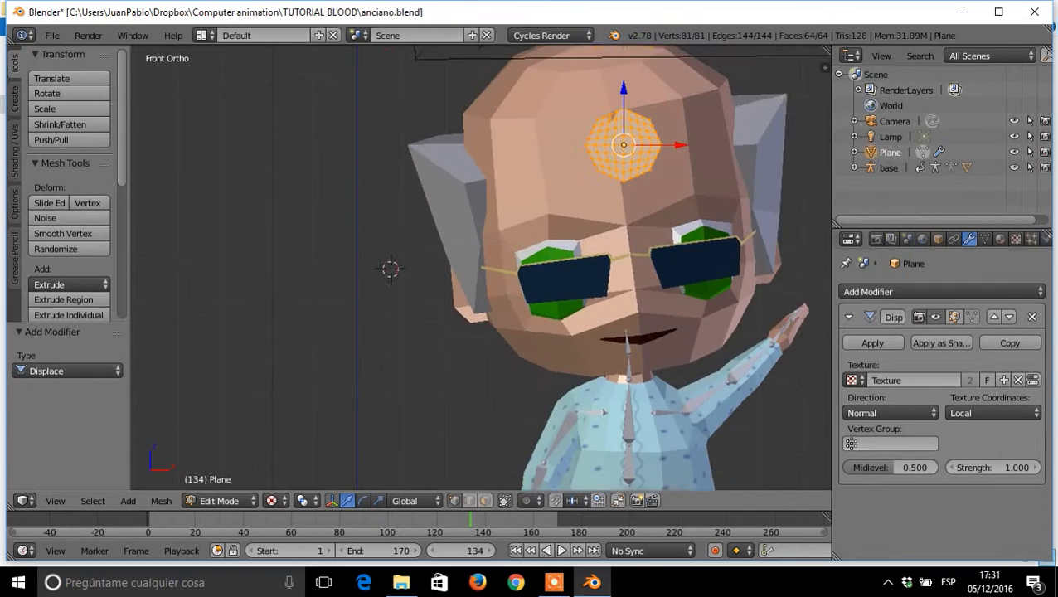
scroll(481, 267, "up", 4, "ctrl")
scroll(481, 266, "down", 9, "ctrl")
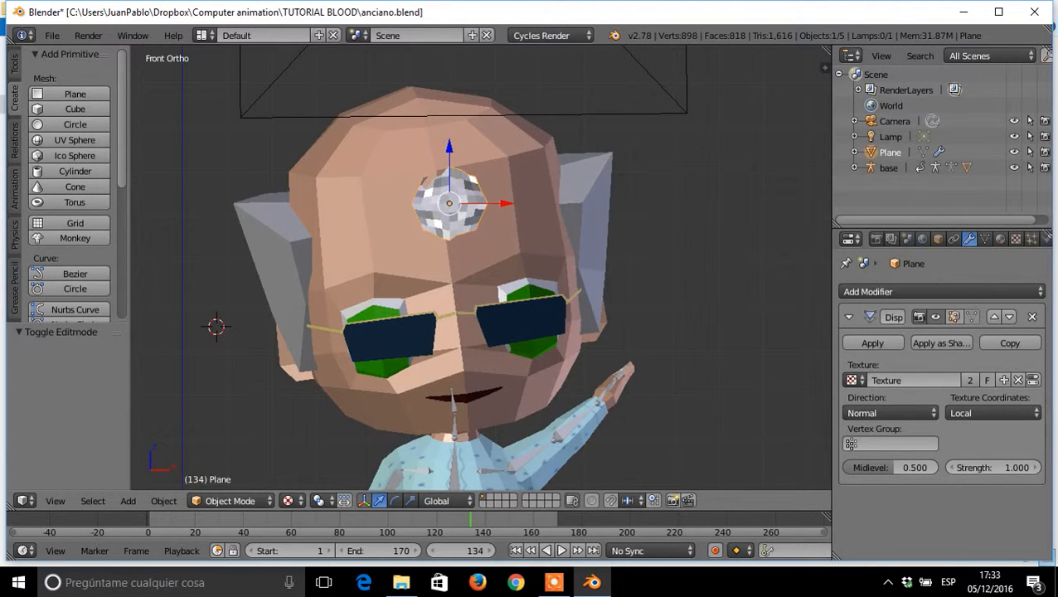
left_click(232, 501)
scroll(74, 208, "down", 5)
scroll(74, 207, "up", 5)
left_click(14, 65)
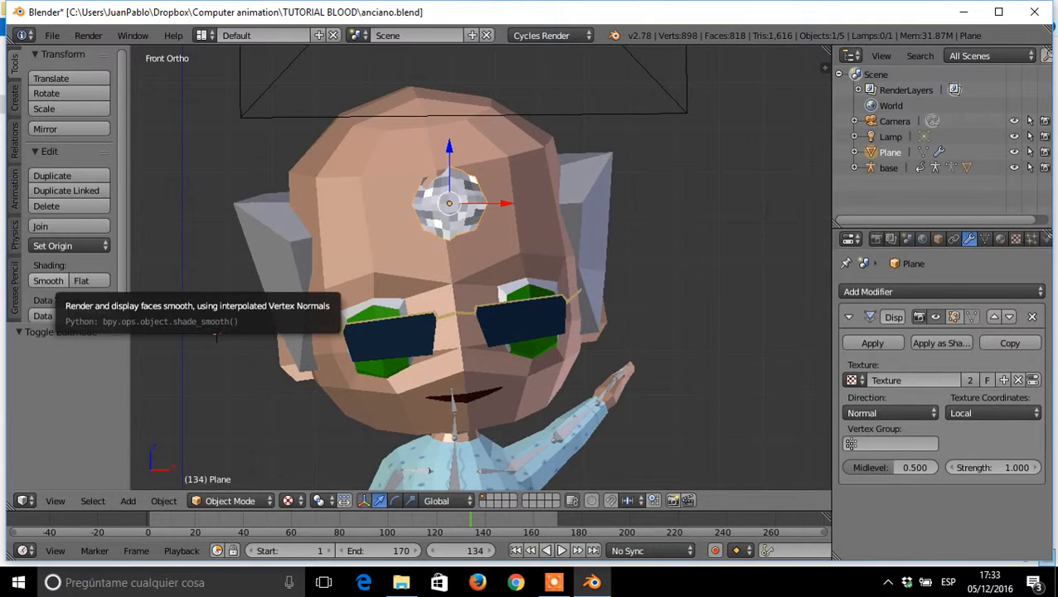
left_click(48, 280)
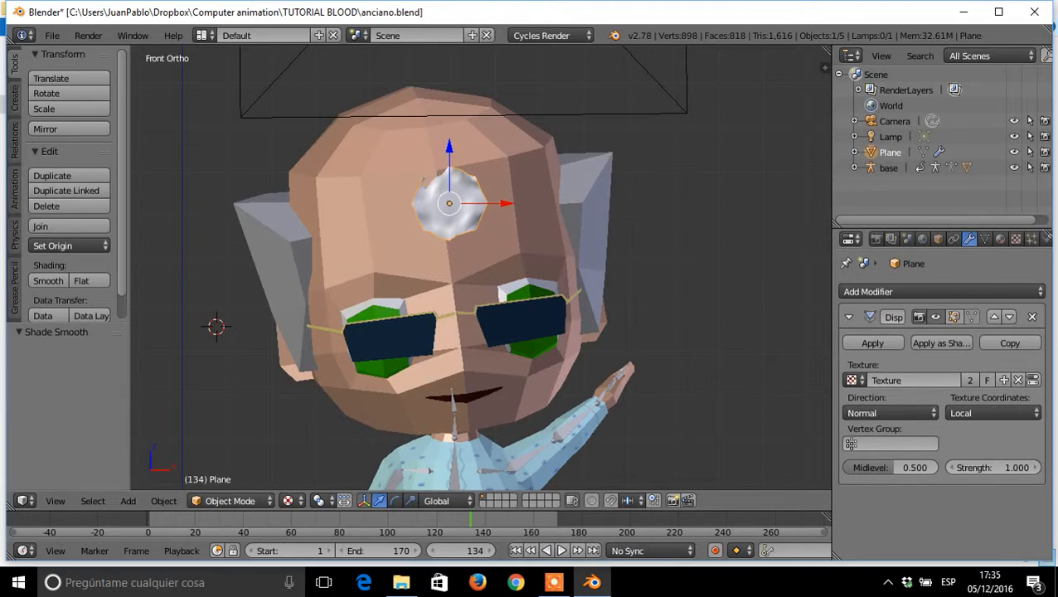
- Add a Subdivision Surface modifier to the forehead plane and check its profile from the side
left_click(912, 290)
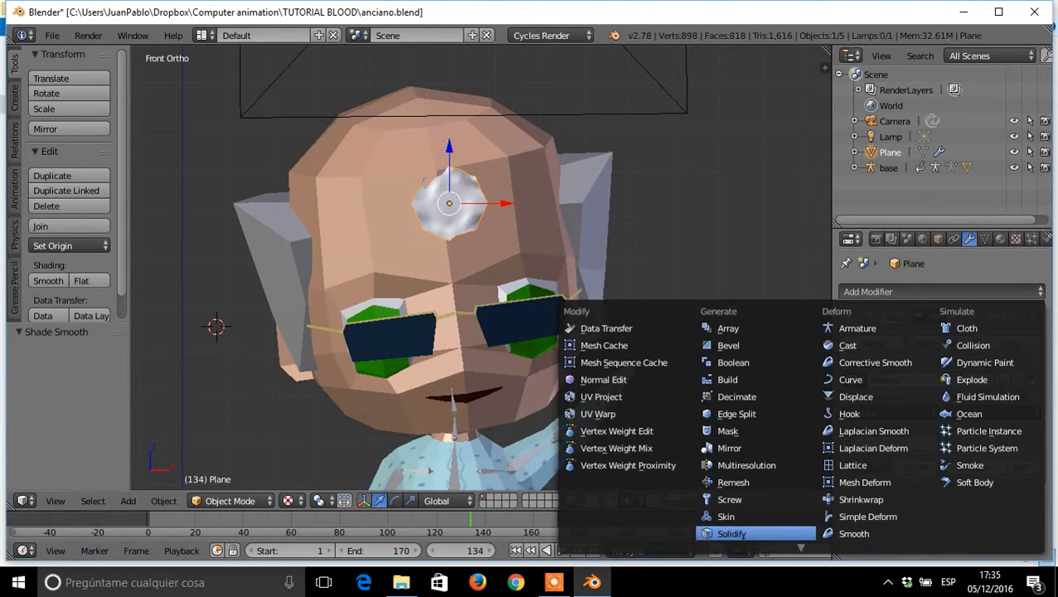
mouse_move(796, 548)
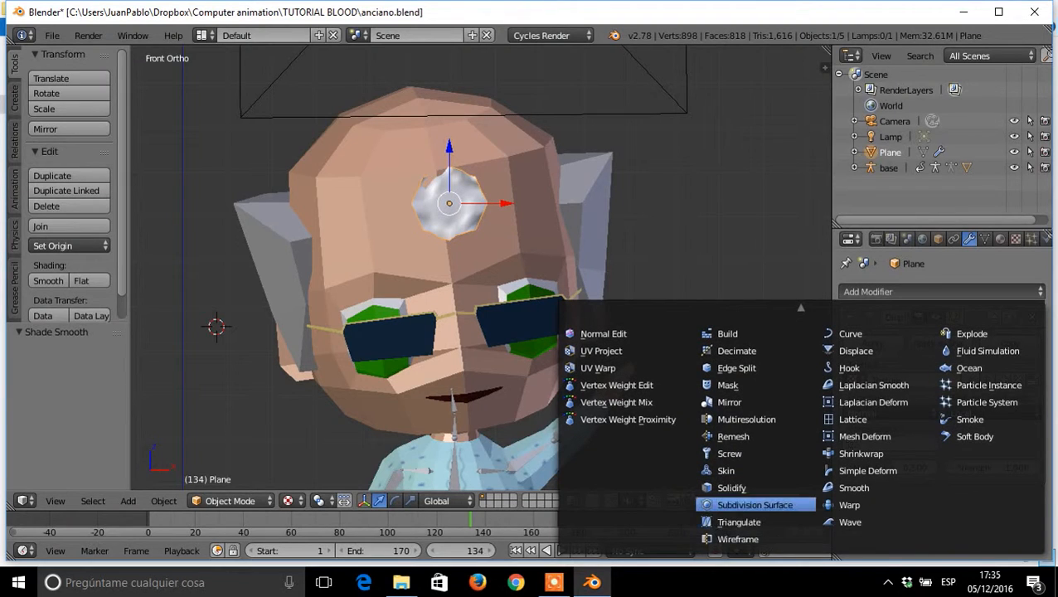
left_click(750, 504)
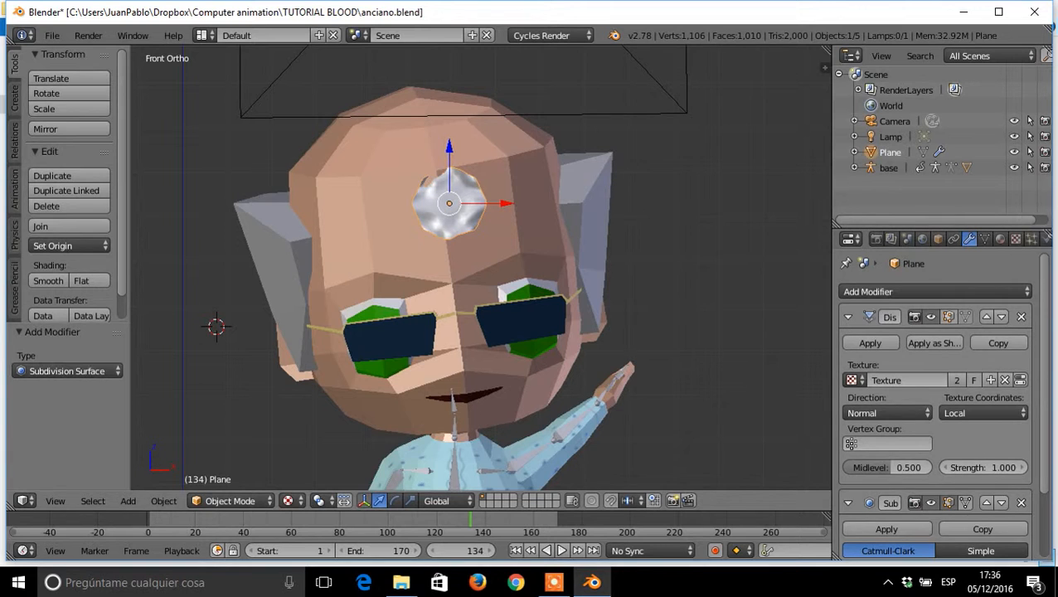
key("KP_4")
key("KP_4")
key("KP_4")
key("KP_4")
key("KP_4")
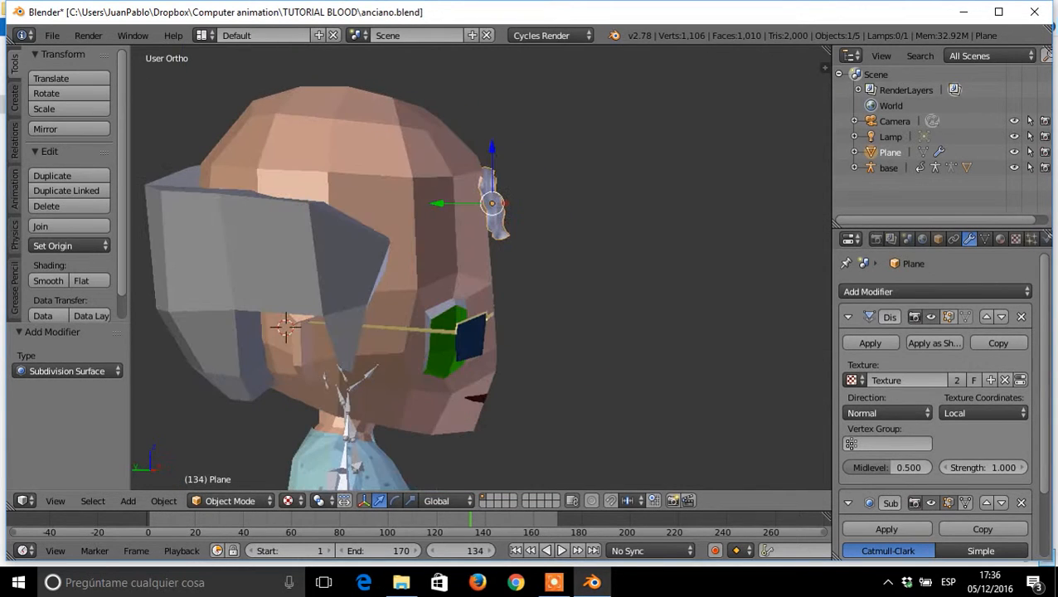
key("KP_4")
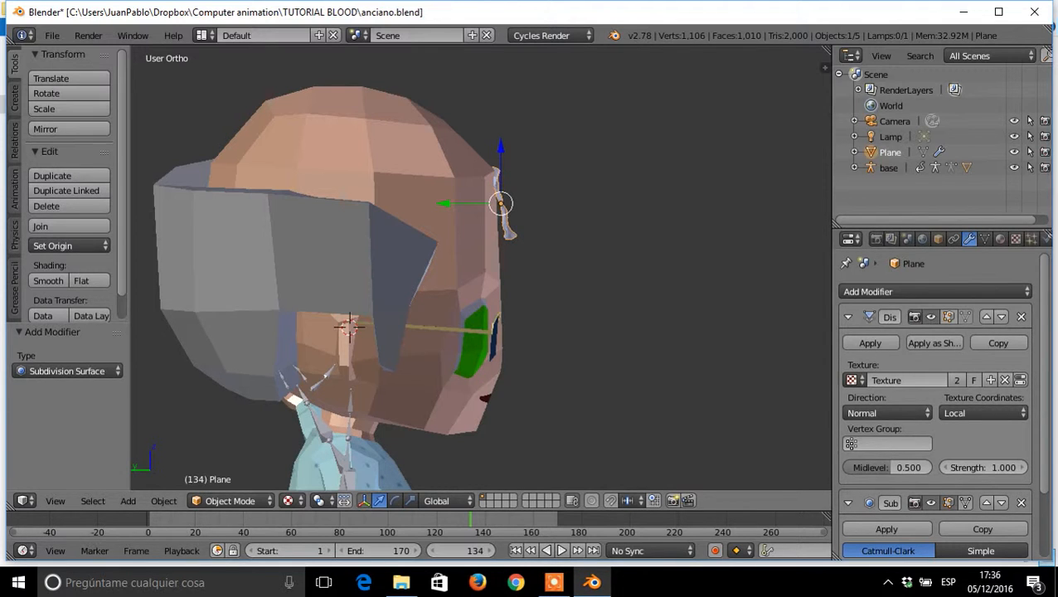
key("KP_1")
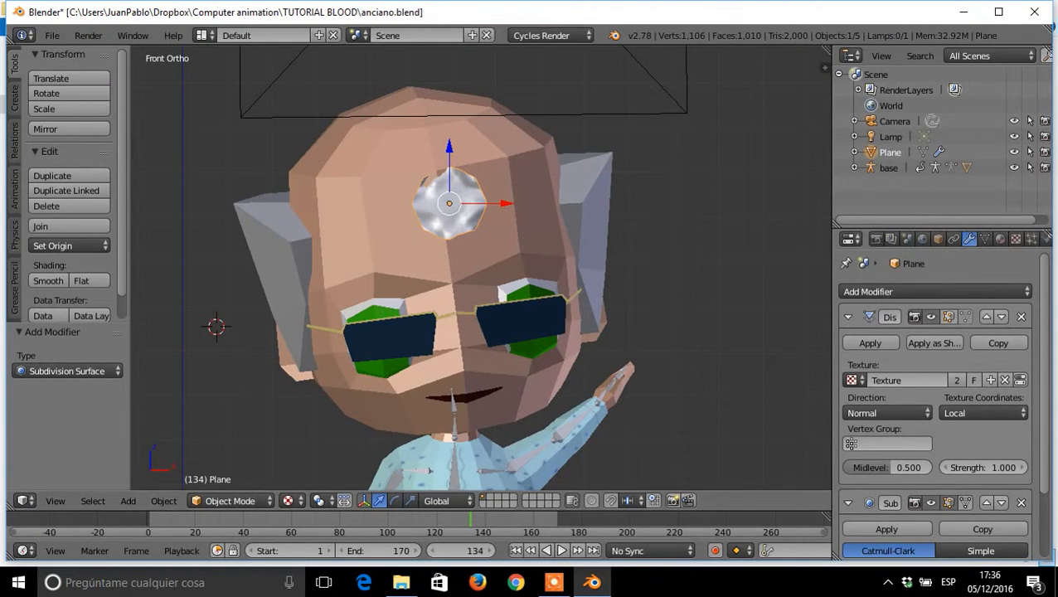
- Move the Subdivision Surface modifier above the Displace modifier and check the plane's relief from the side
scroll(935, 390, "down", 3)
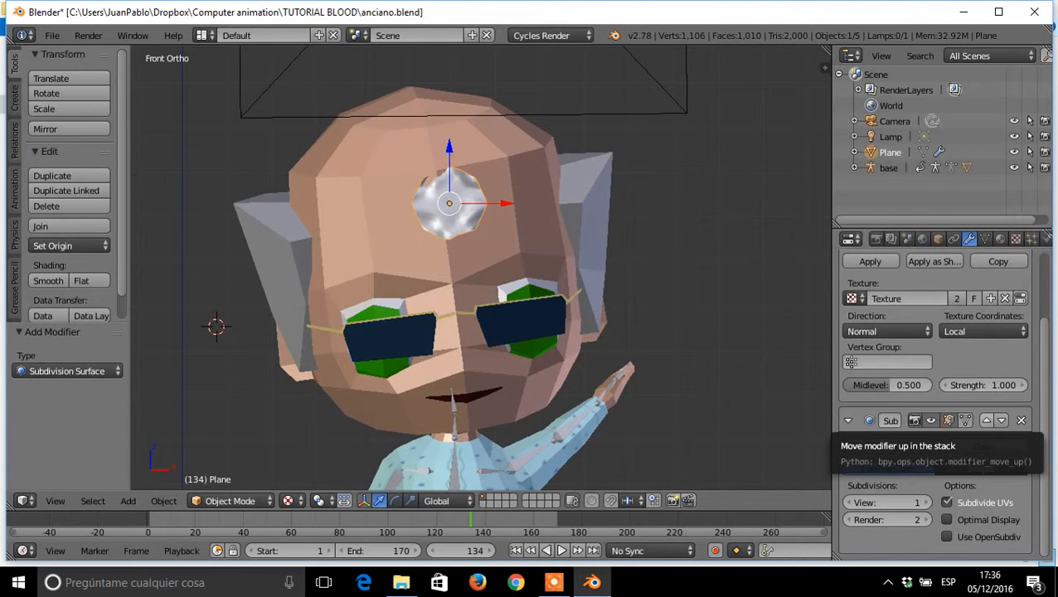
left_click(985, 420)
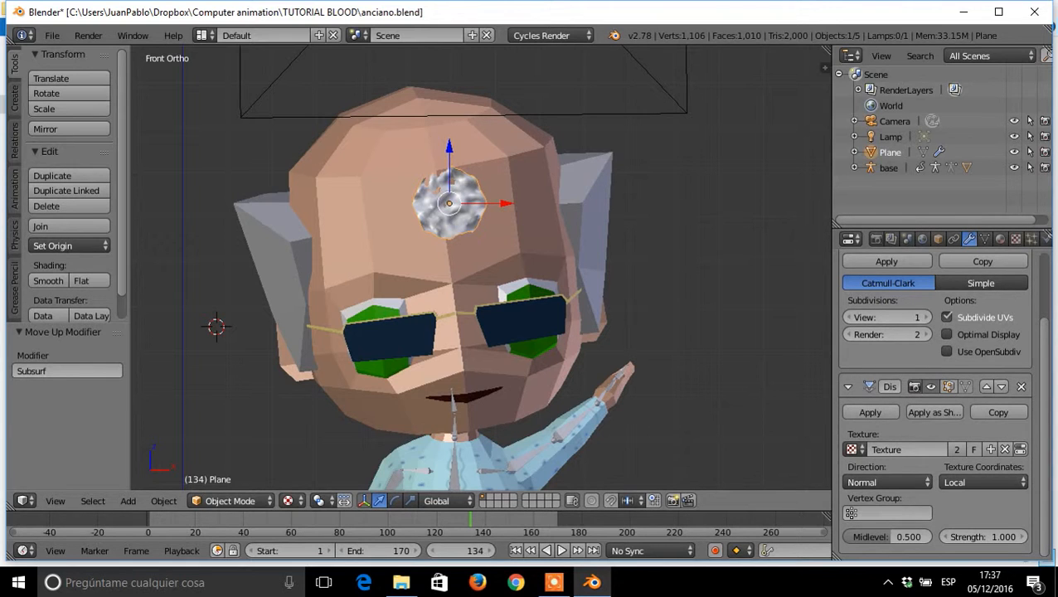
key("KP_4")
key("KP_4")
key("KP_4")
key("KP_4")
key("KP_4")
key("KP_4")
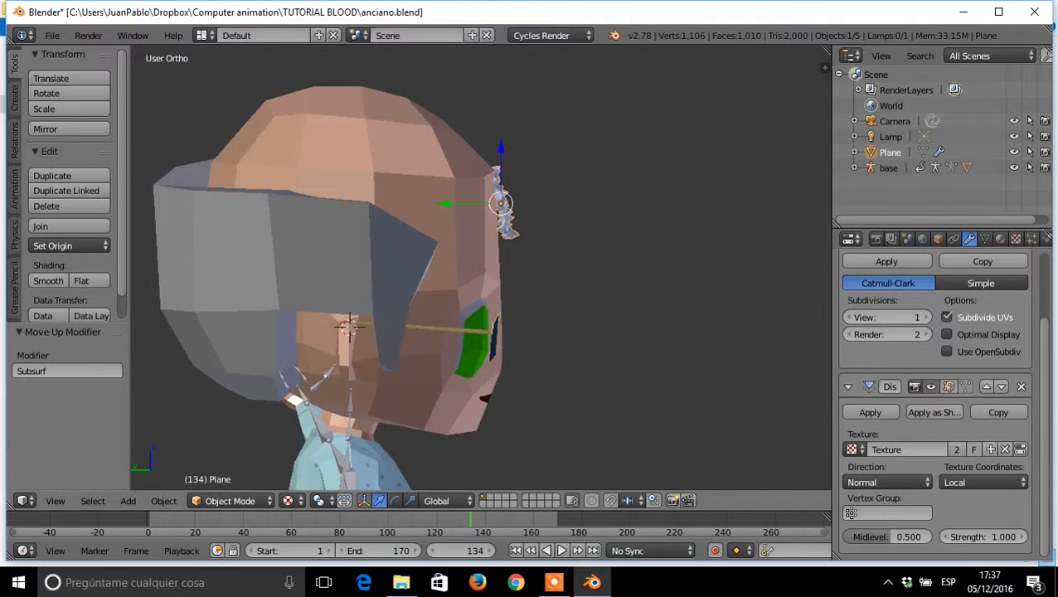
key("KP_1")
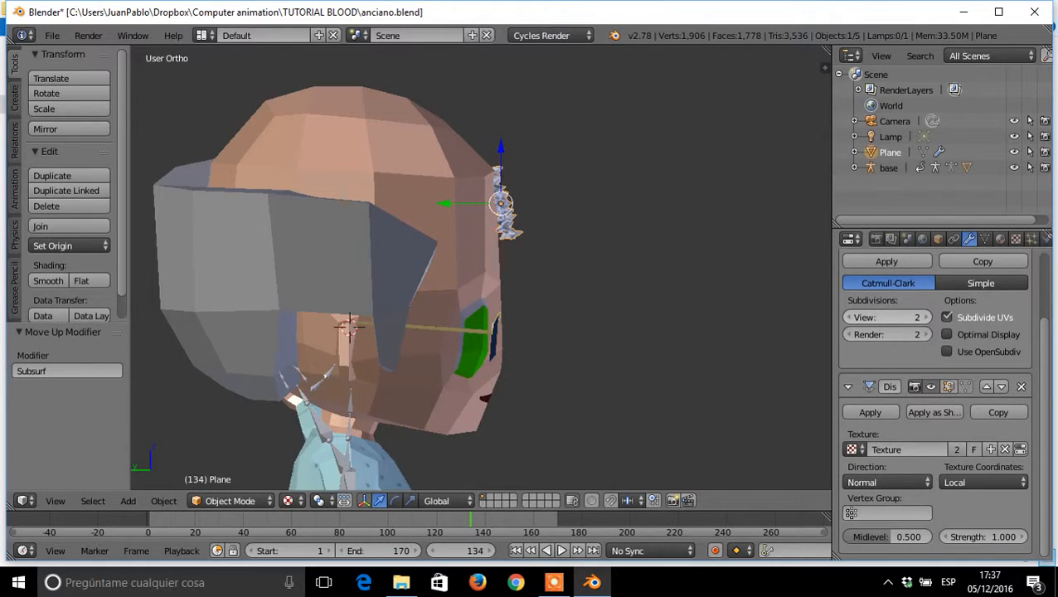
- Try 3 viewport subdivisions on the Subdivision Surface modifier and settle on 2
left_click(926, 317)
left_click(849, 317)
left_click(926, 318)
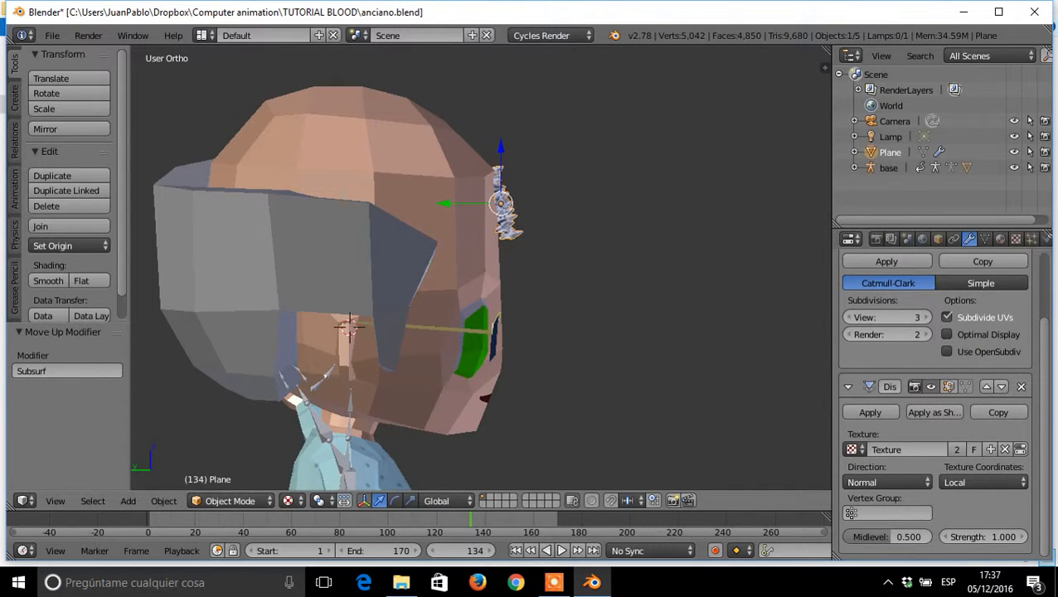
key("KP_1")
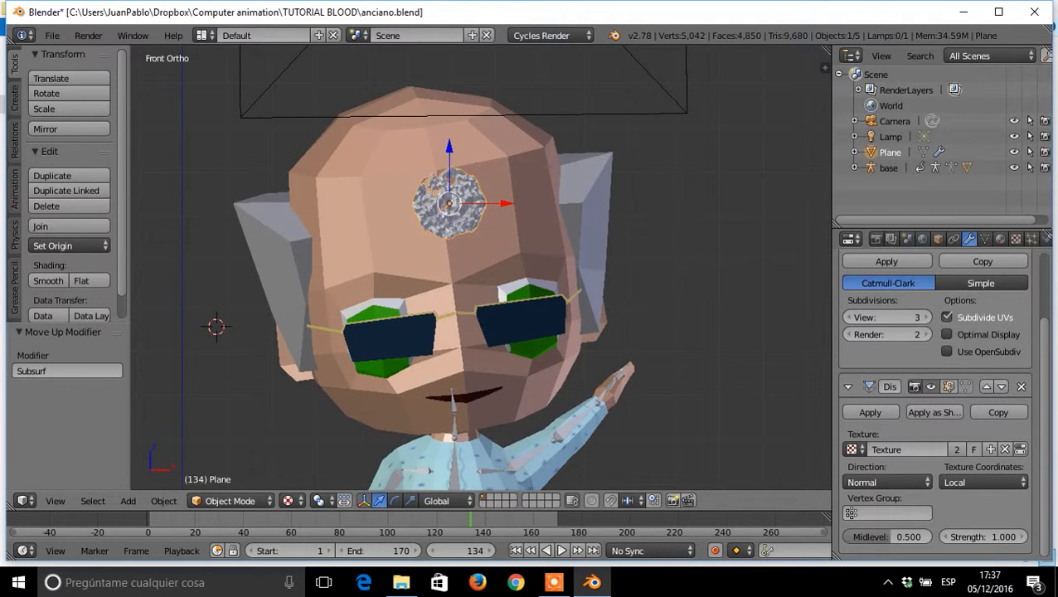
key("ctrl+2")
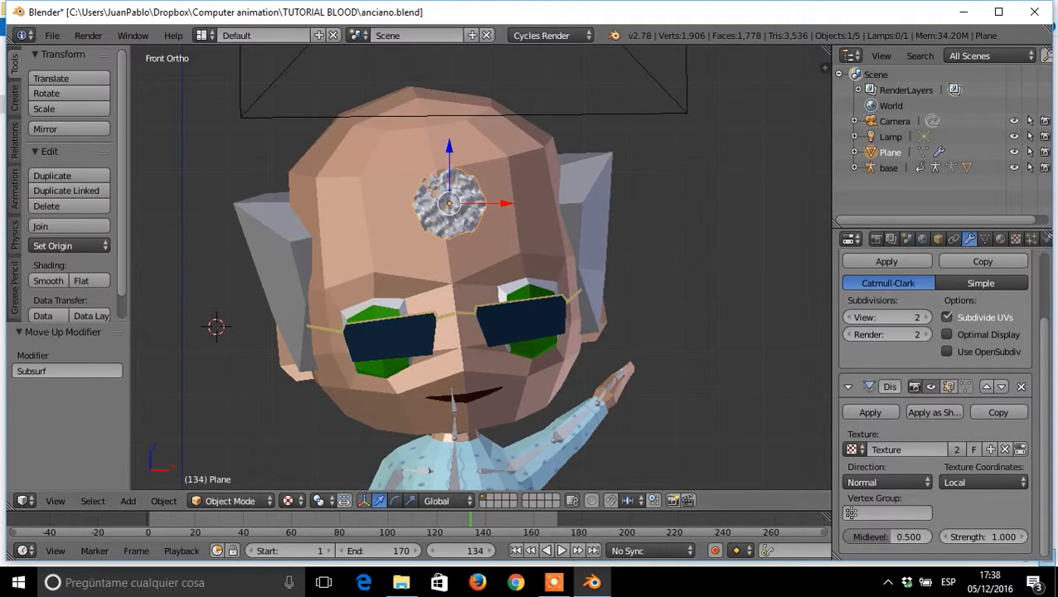
- Add a particle system to the forehead plane and set its number of particles to 3000
left_click(1031, 238)
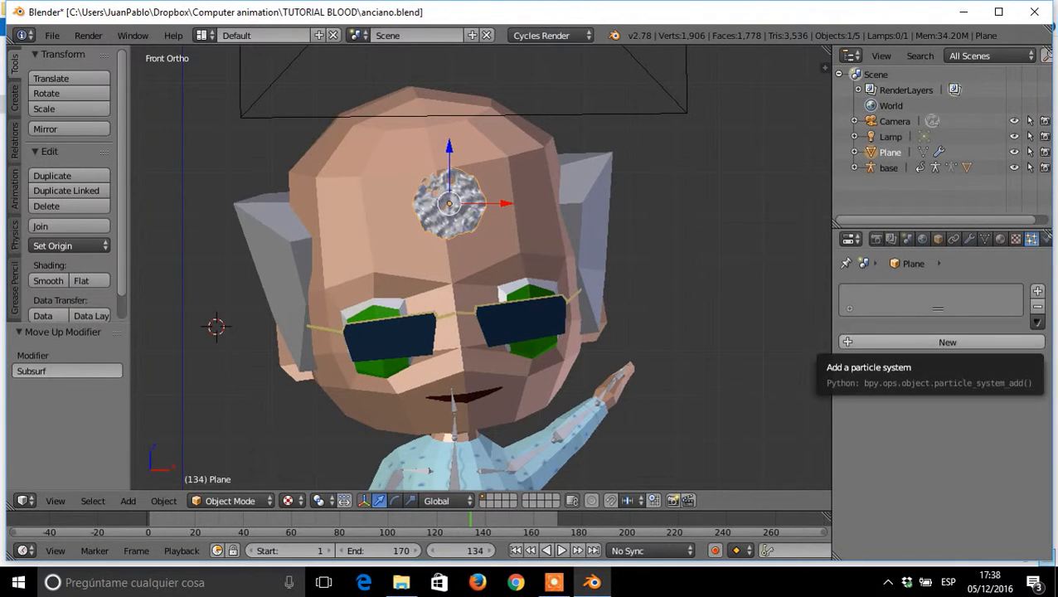
left_click(948, 342)
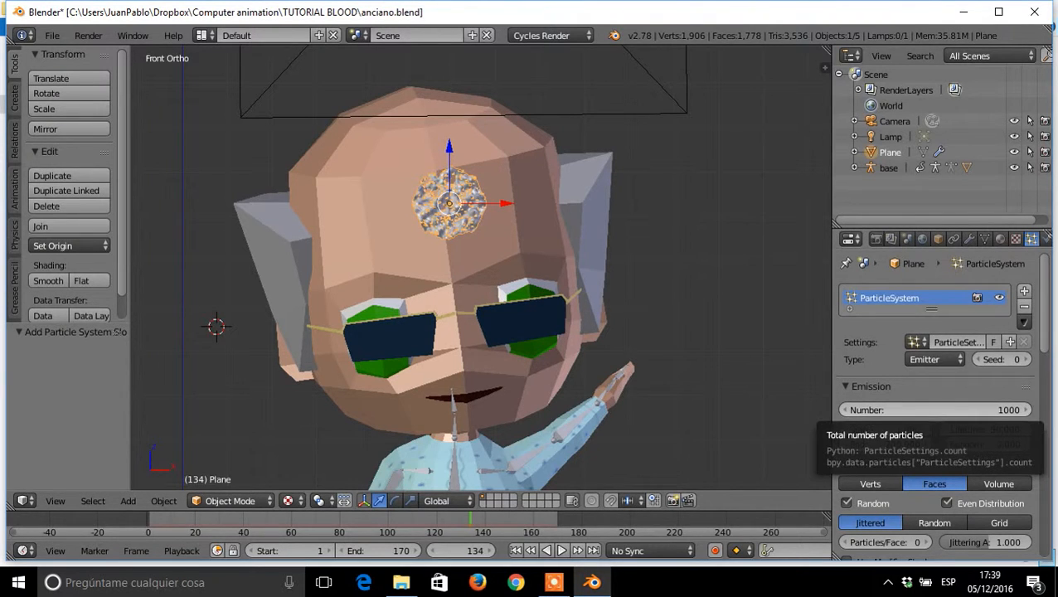
left_click(928, 409)
type("3000")
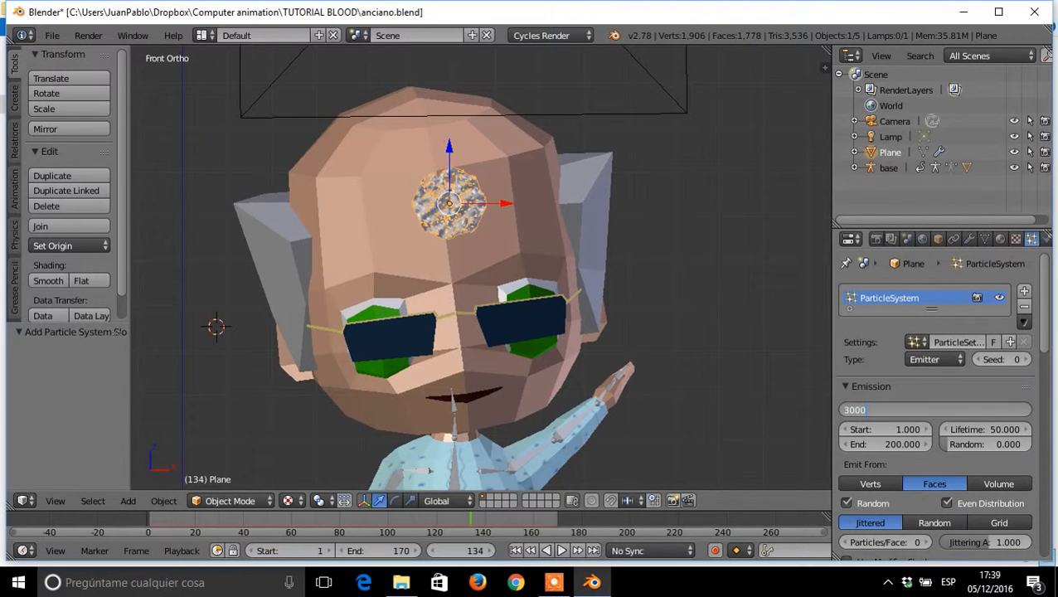
key("Return")
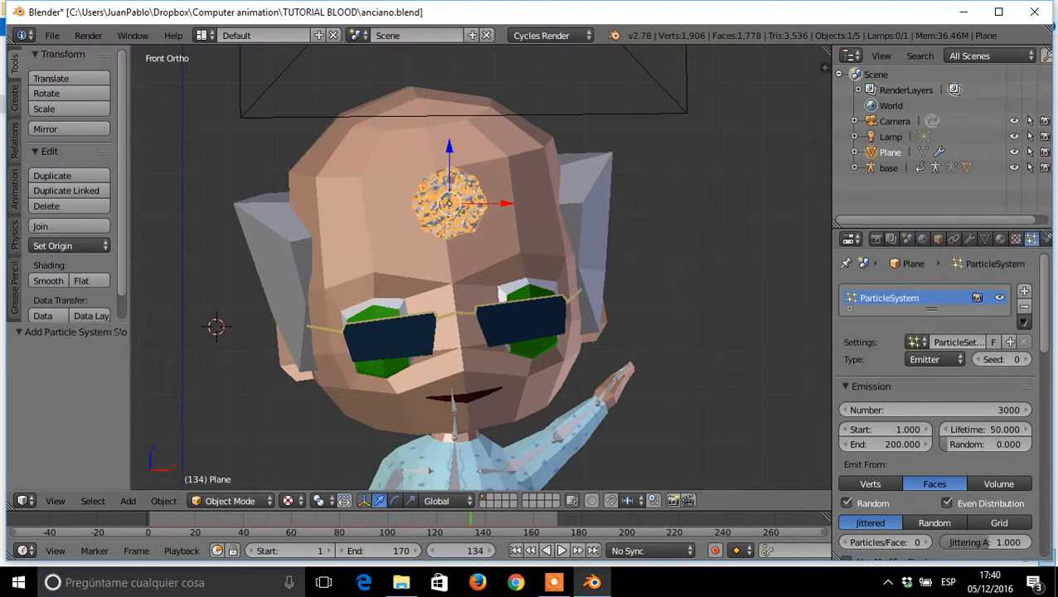
- Play the animation to preview the falling particles and step back to frame 134
key("alt+a")
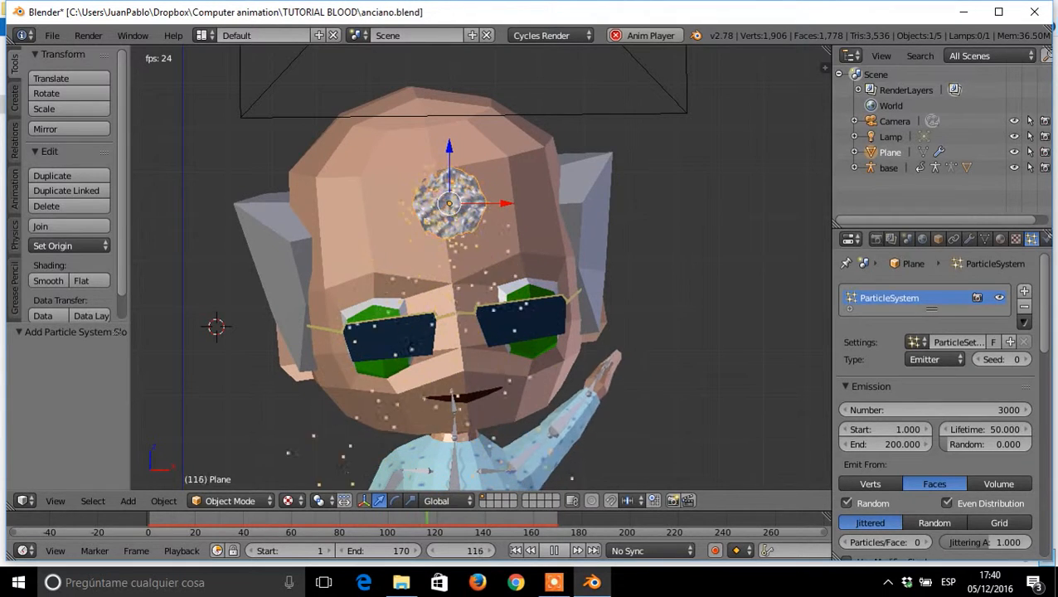
key("alt+a")
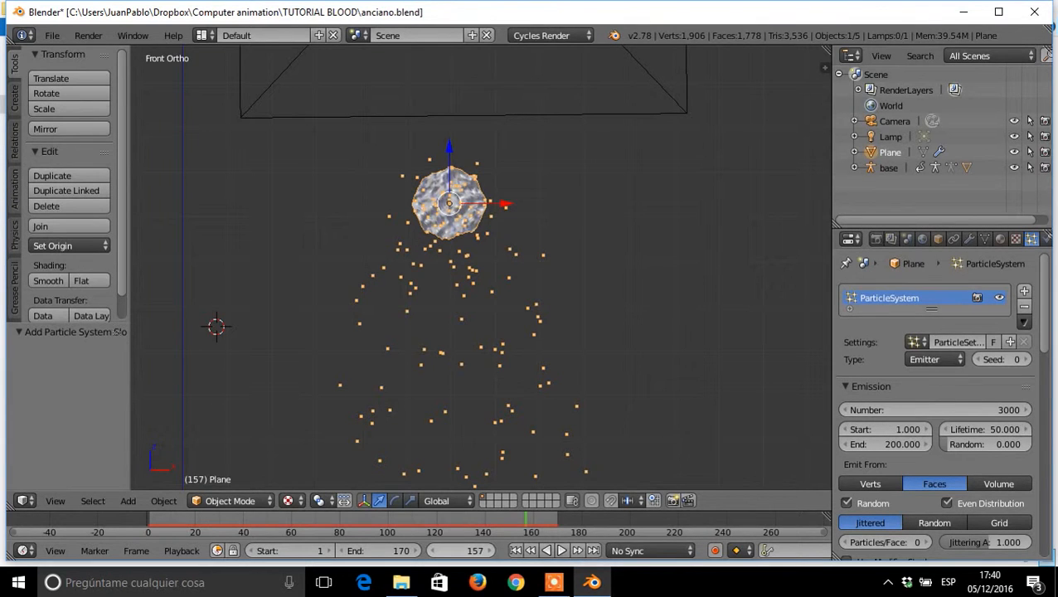
key("Left")
key("Left")
key("Left")
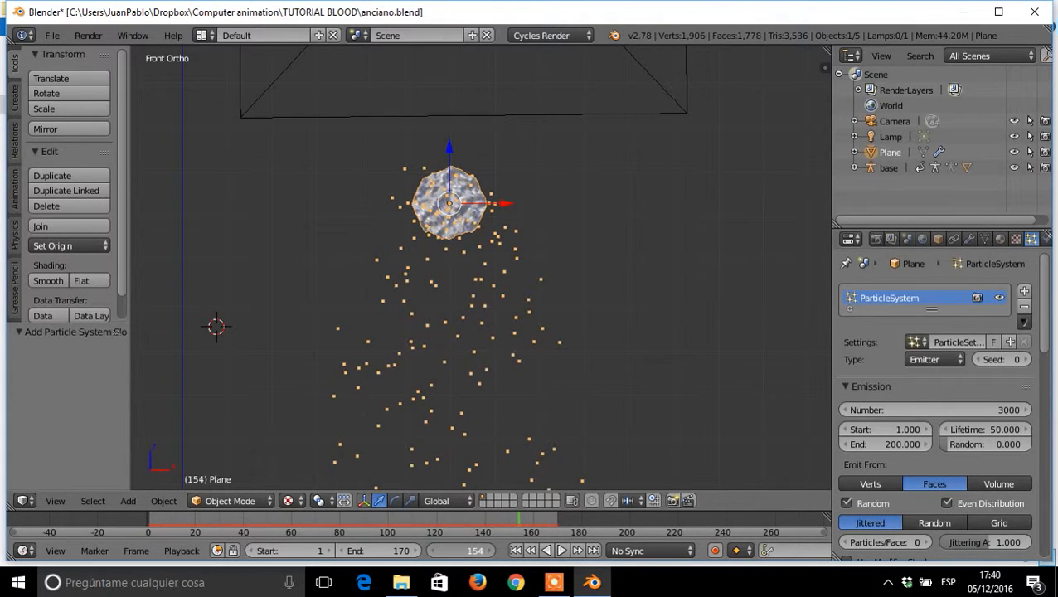
key("Left")
key("Left")
key("Left")
key("Left")
key("Left")
key("Left")
key("Left")
key("Left")
key("Left")
key("Left")
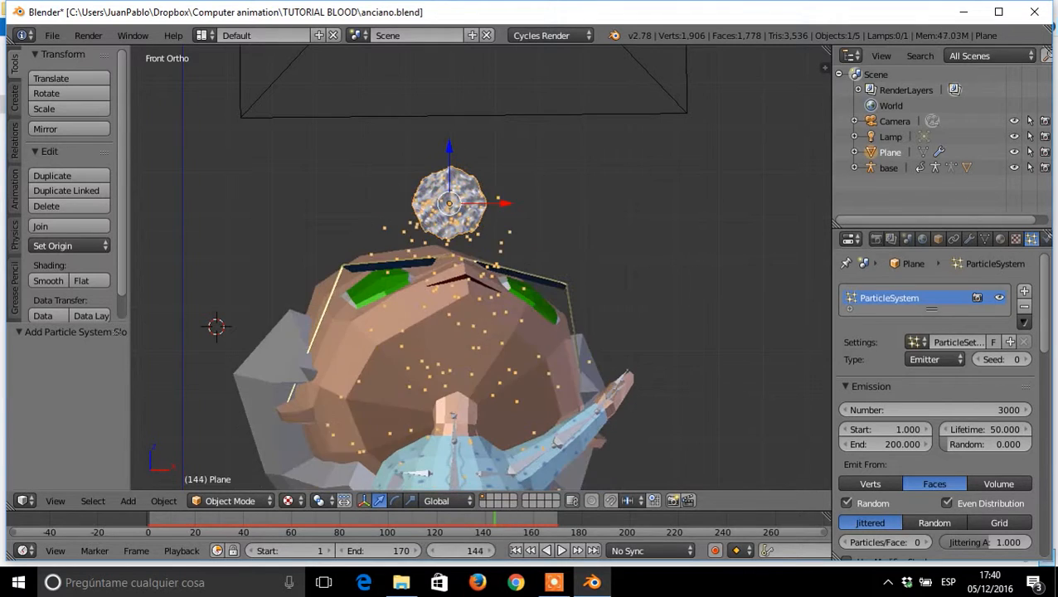
key("Left")
key("Left")
key("Left")
key("Left")
key("Left")
key("Left")
key("Left")
key("Left")
key("Left")
key("Left")
key("Left")
key("Right")
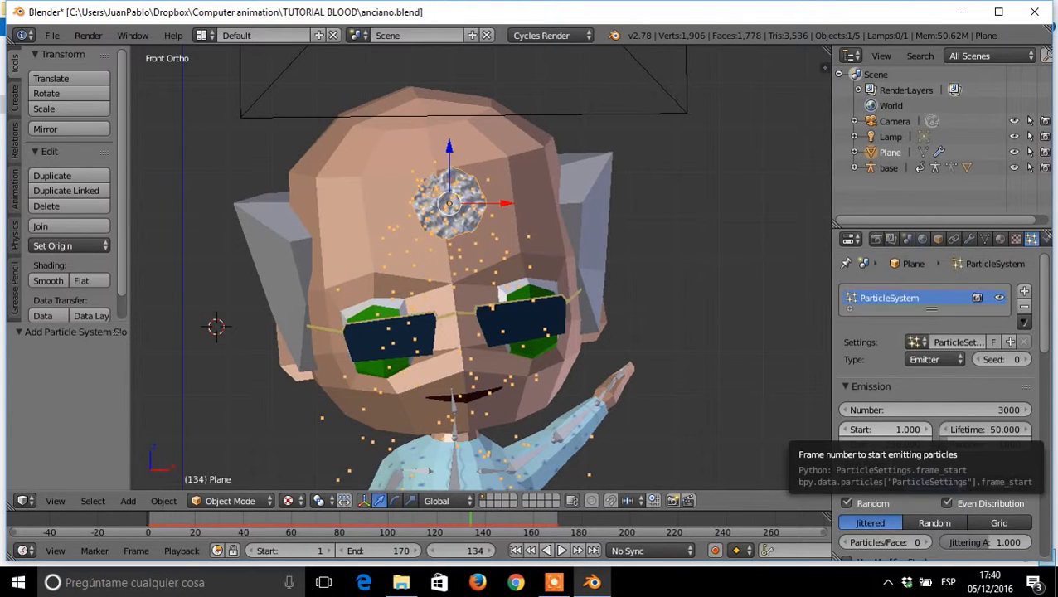
- Set the start of the plane's particle emission to frame 134
left_click(883, 430)
type("132")
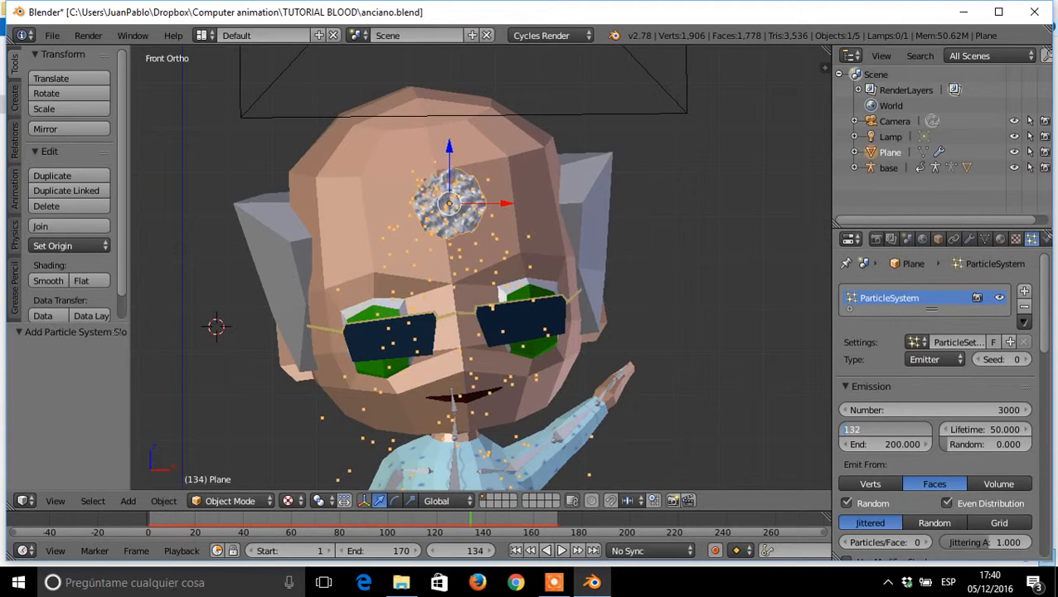
key("BackSpace")
type("4")
key("Return")
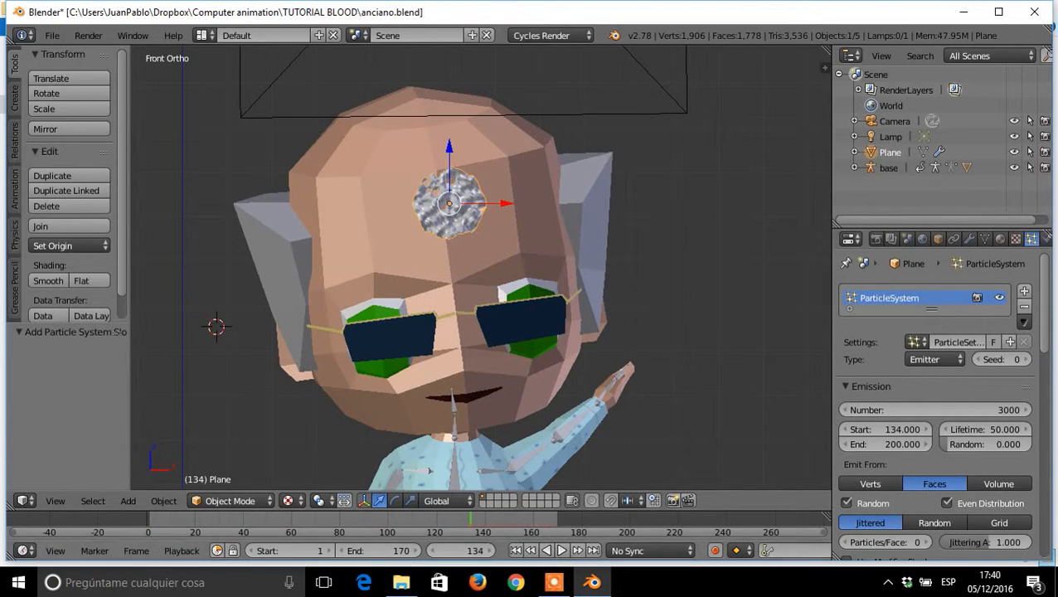
- Step forward frame by frame from 134 to 145 to examine how the particles leave the forehead
key("Right")
key("Right")
key("Right")
key("Right")
key("Right")
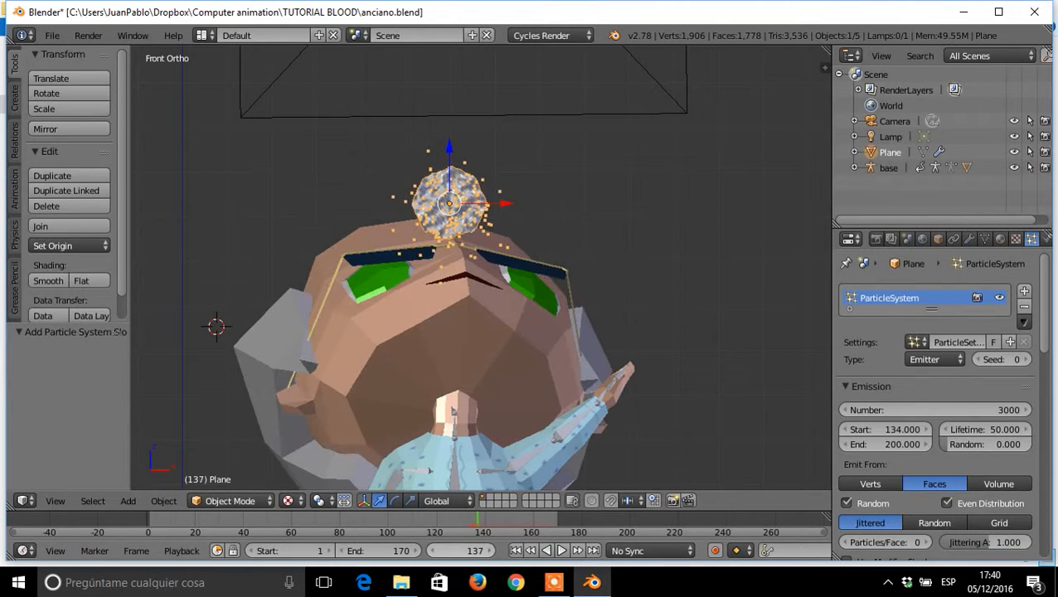
key("Right")
key("Right")
key("Right")
key("Right")
key("Right")
key("Right")
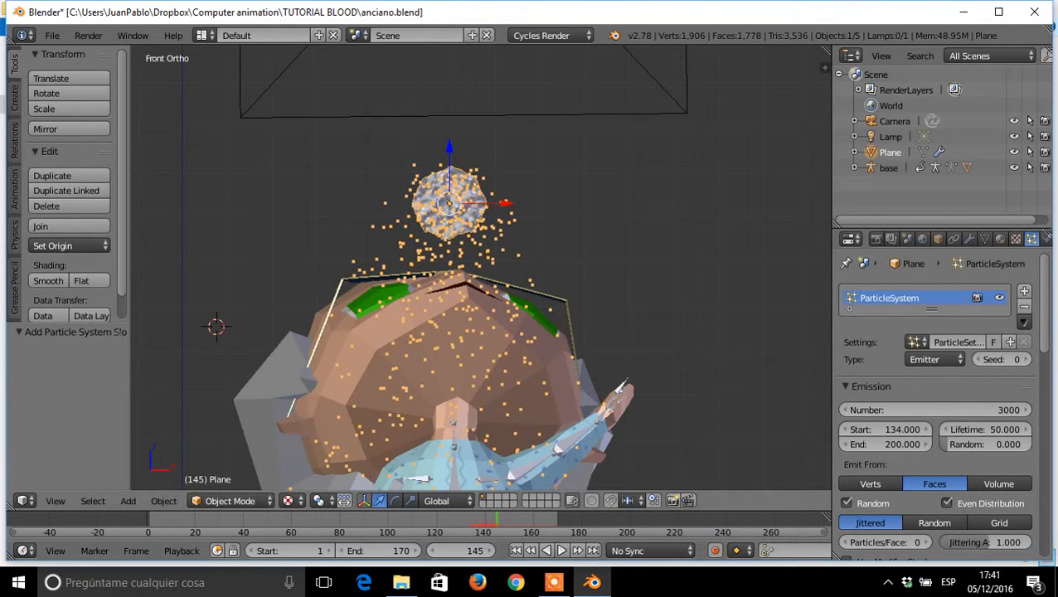
- Set the end of the particle emission to frame 145
left_click(886, 444)
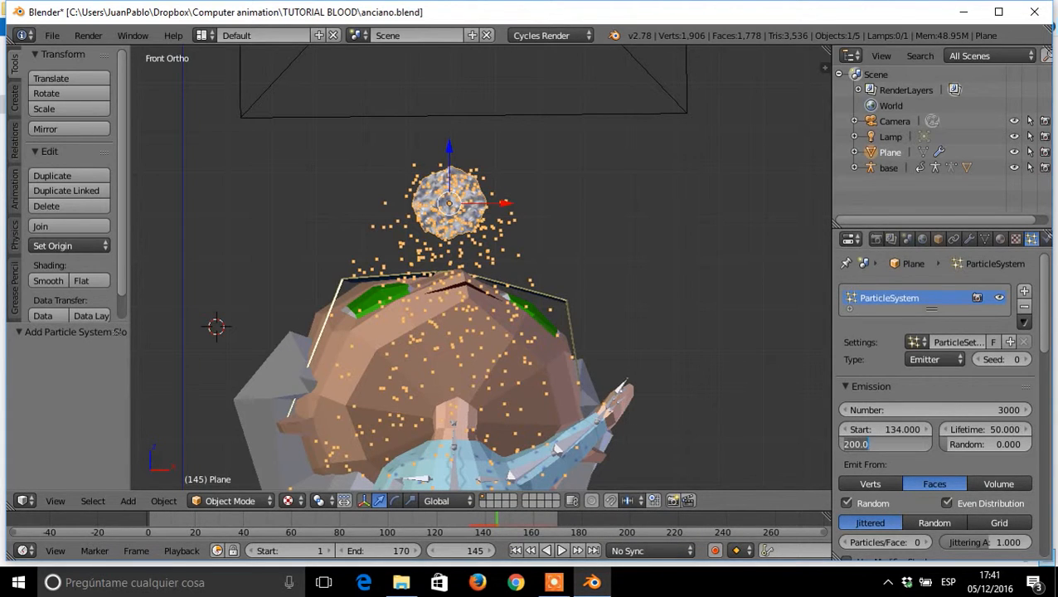
type("145")
key("Return")
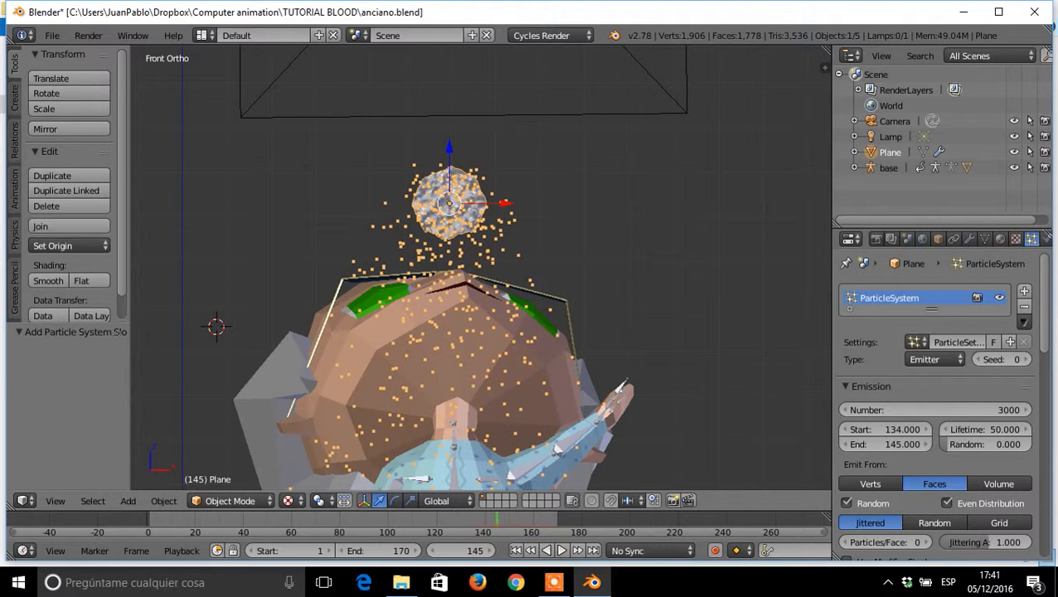
- Play the animation from just before the emission to preview the shortened burst, and step back to frame 134
left_click_drag(495, 520, 452, 521)
key("alt+a")
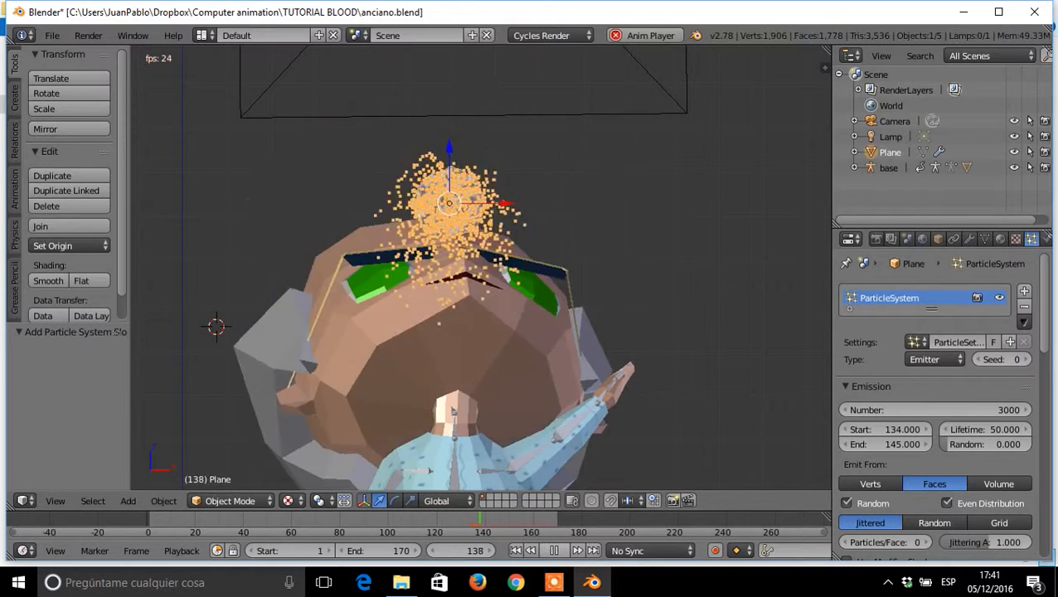
key("alt+a")
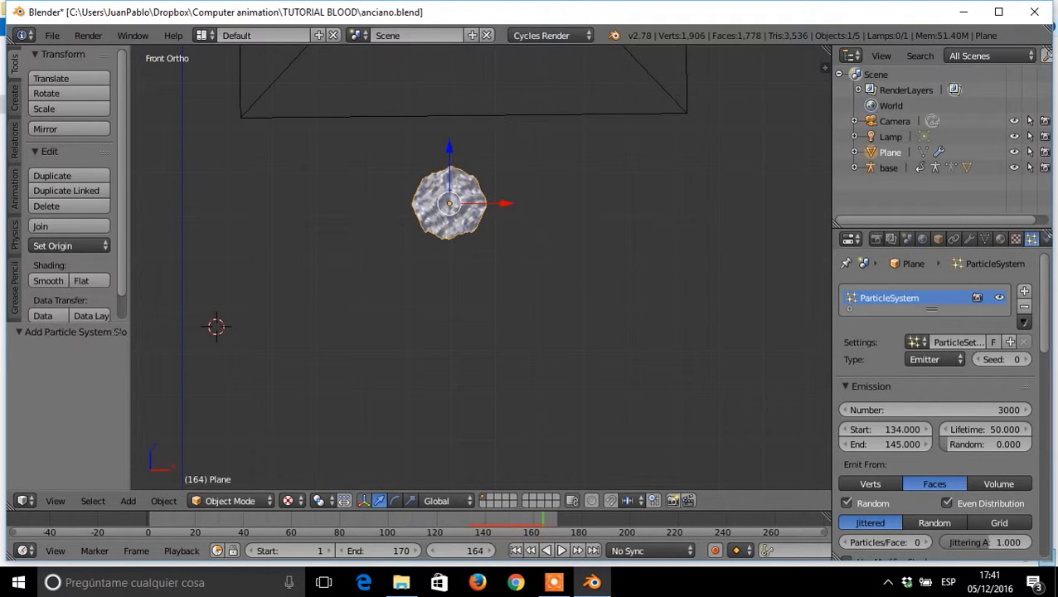
key("Left")
key("Left")
key("Left")
key("Left")
key("Left")
key("Left")
key("Left")
key("Left")
key("Left")
key("Left")
key("Left")
key("Left")
key("Left")
key("Left")
key("Left")
key("Left")
key("Left")
key("Left")
key("Left")
key("Left")
key("Left")
key("Left")
key("Left")
key("Left")
key("Left")
key("Left")
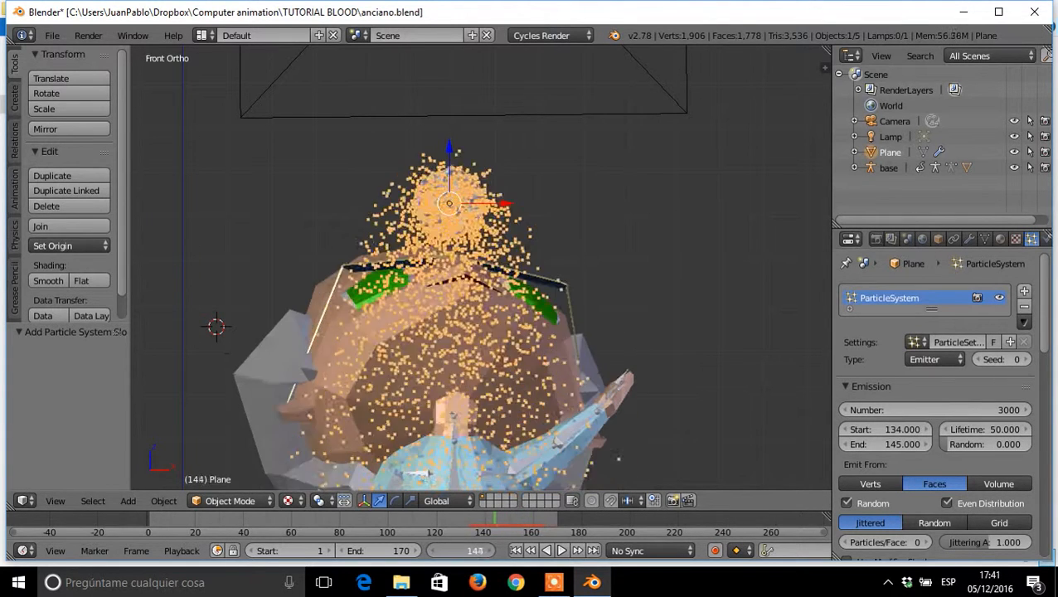
key("Left")
key("Left")
key("Left")
key("Left")
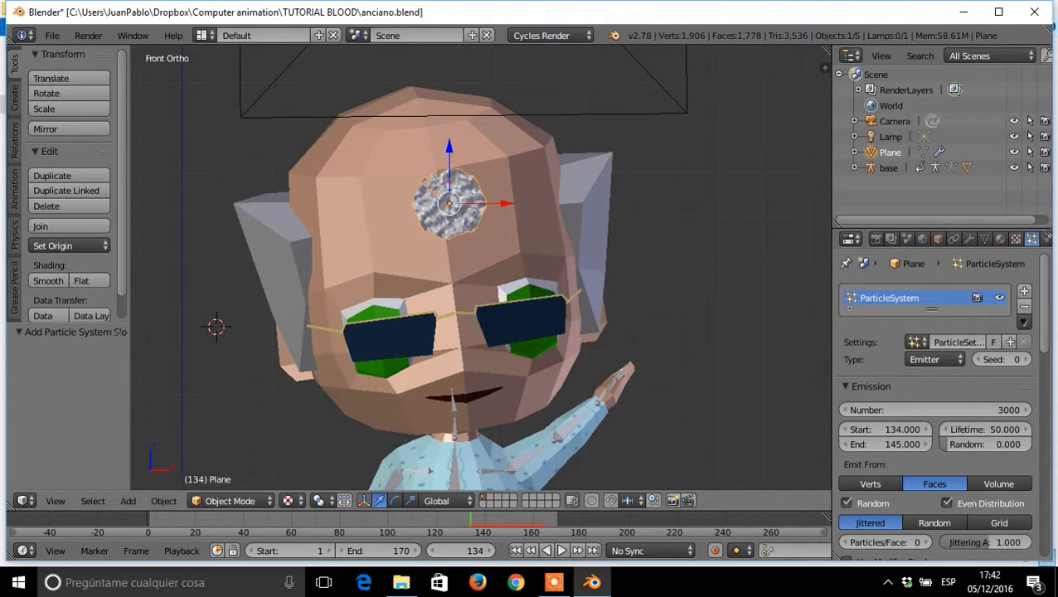
- Frame the character's head and upper body and play the animation up to frame 134, where the emission begins
scroll(481, 265, "down", 5)
scroll(481, 265, "up", 4)
scroll(481, 265, "down", 4)
scroll(481, 265, "up", 2)
scroll(481, 265, "up", 4)
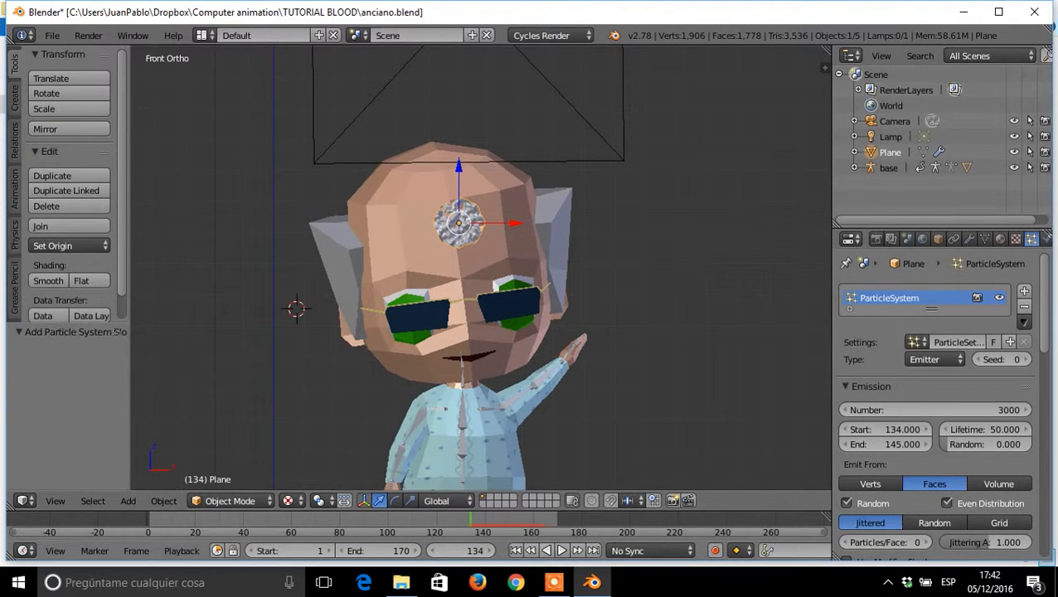
key("shift+alt+a")
key("alt+a")
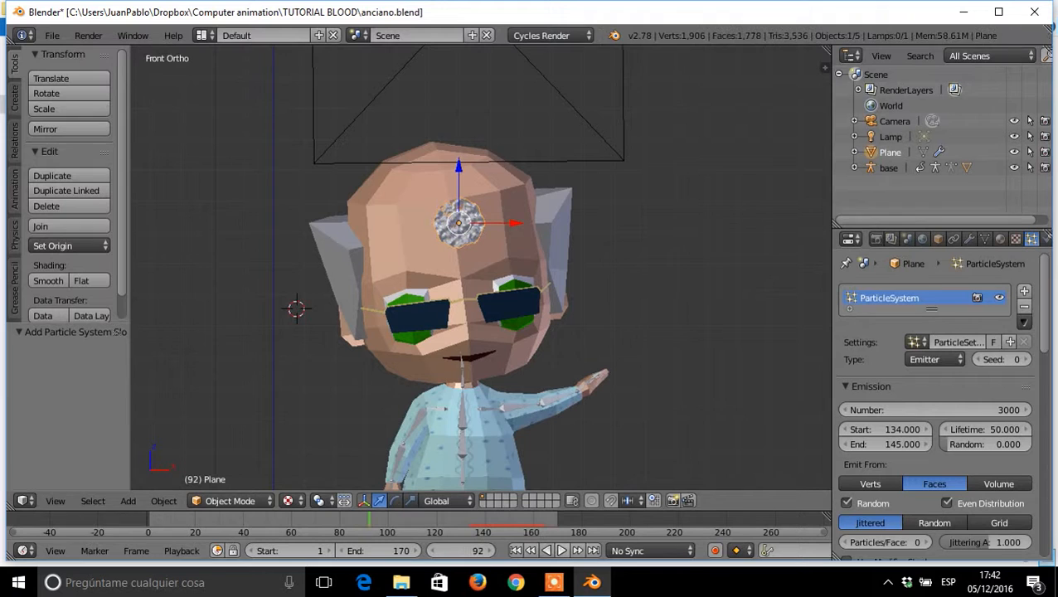
left_click(561, 551)
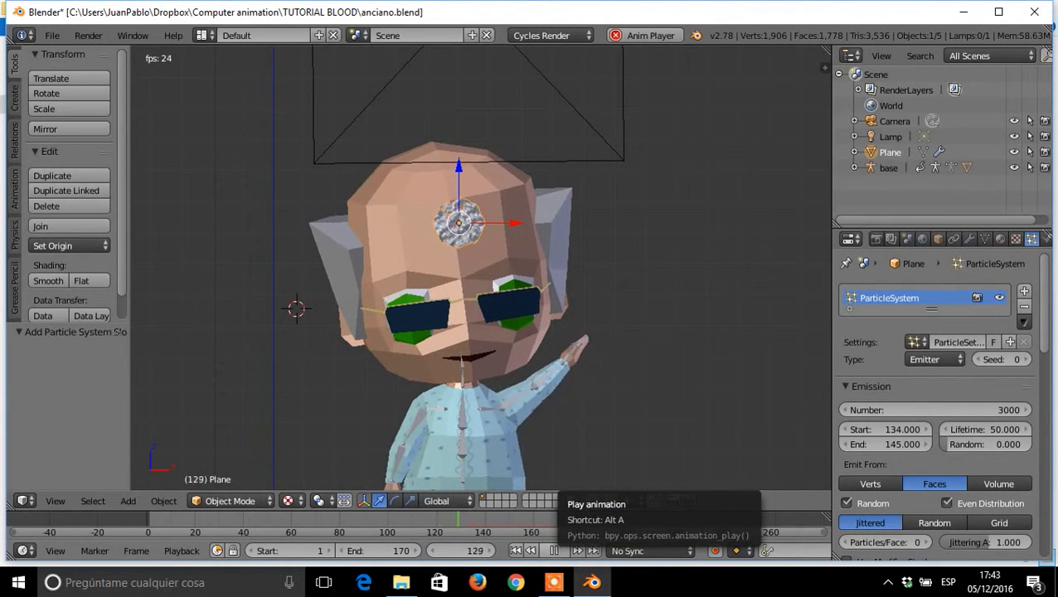
left_click(554, 551)
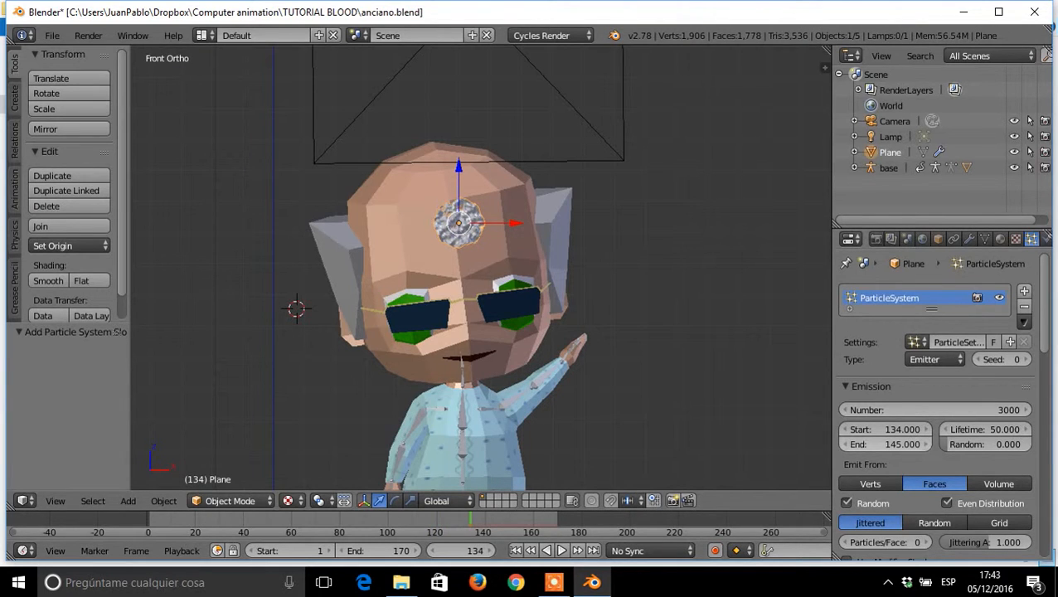
- Set the particles' Normal emitter velocity to 3
left_click(870, 386)
left_click(869, 424)
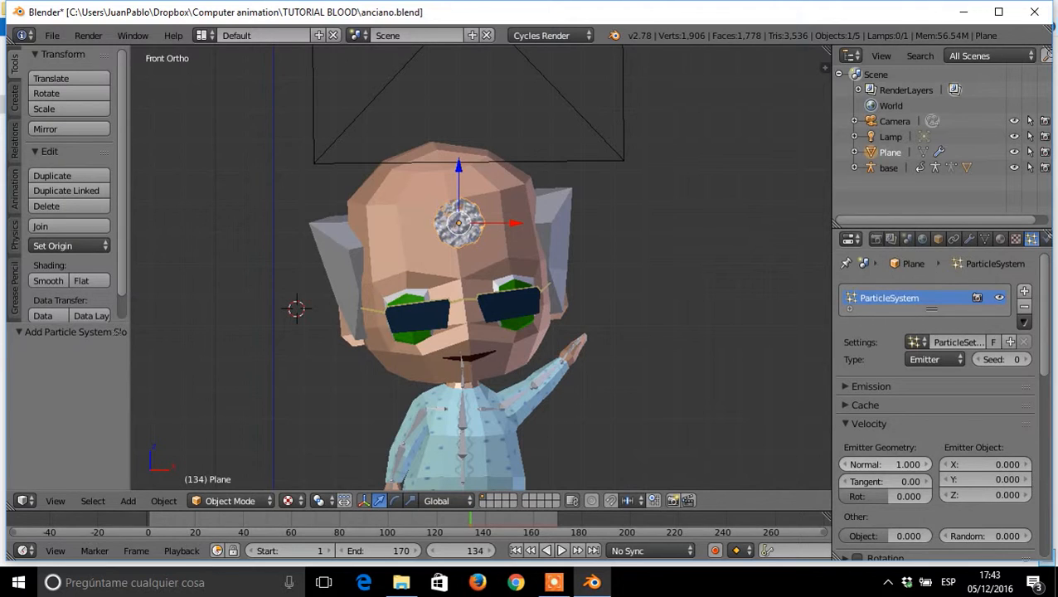
left_click(885, 464)
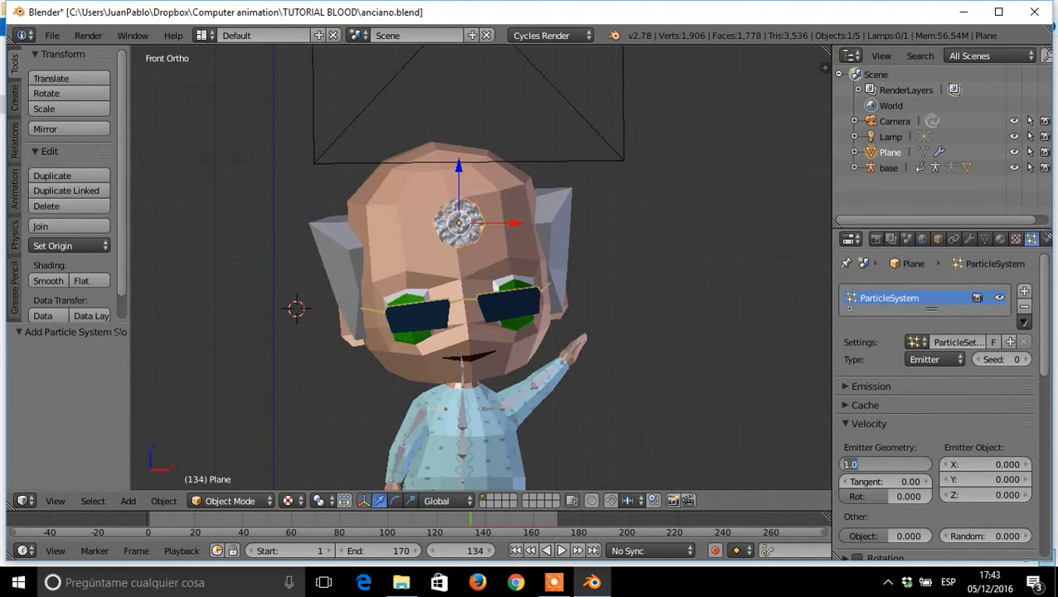
type("3")
key("Return")
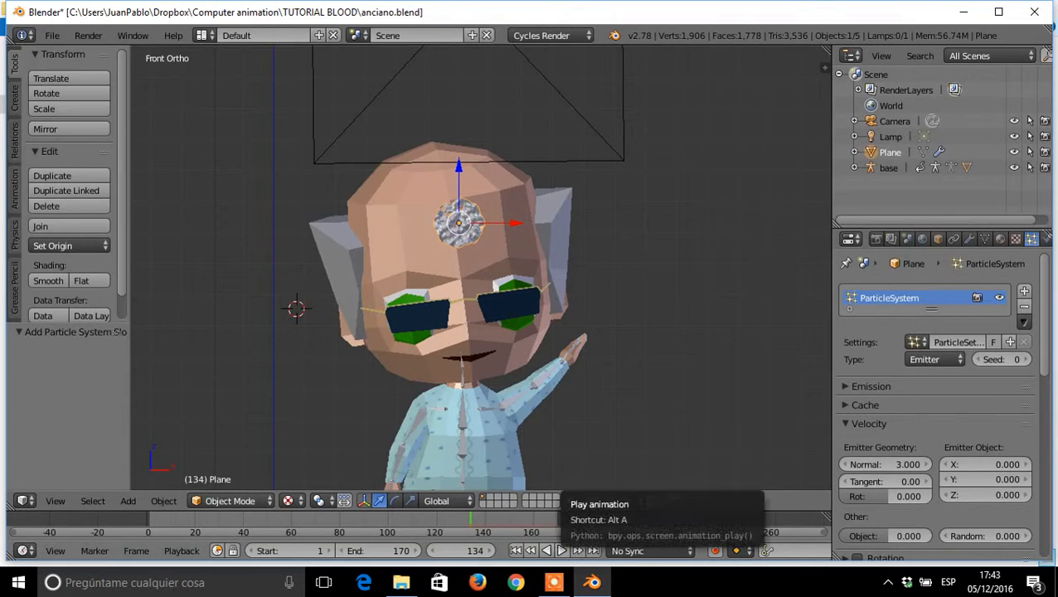
- Play the animation to preview the faster particles and return to frame 134
left_click(561, 550)
left_click(561, 550)
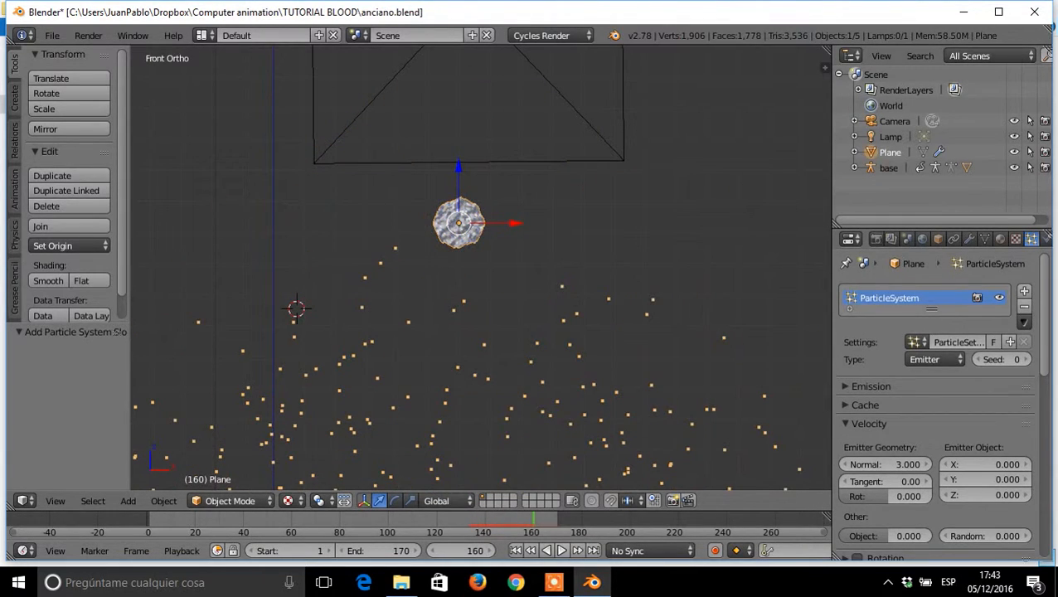
double_click(462, 550)
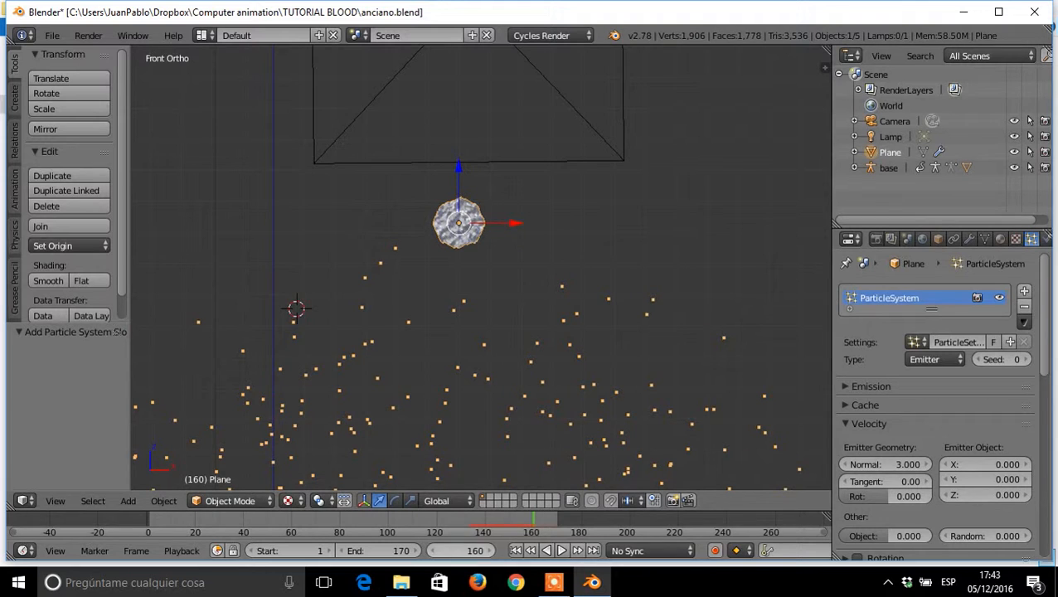
type("134")
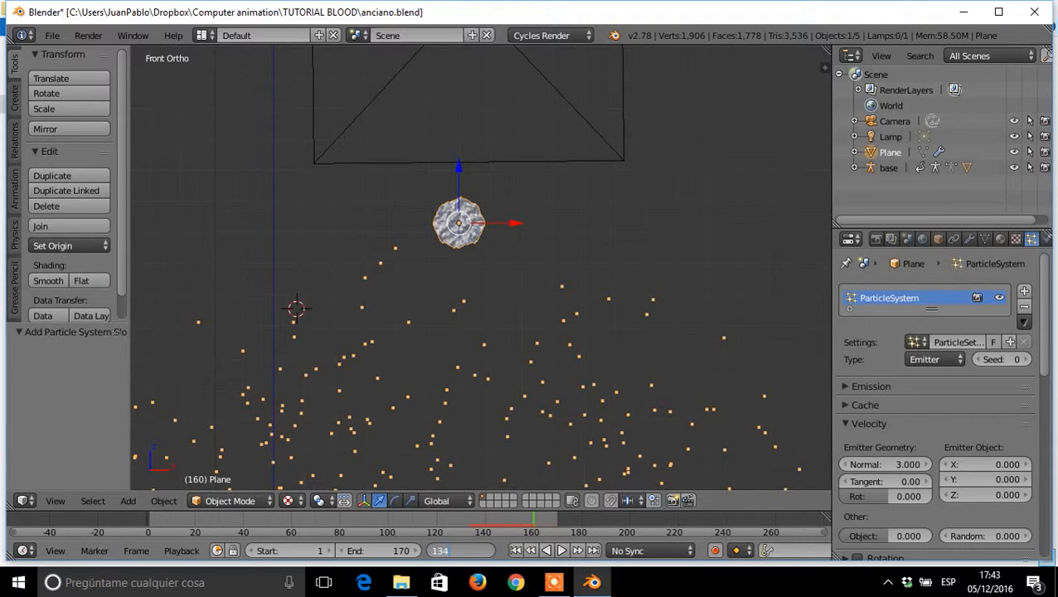
key("Return")
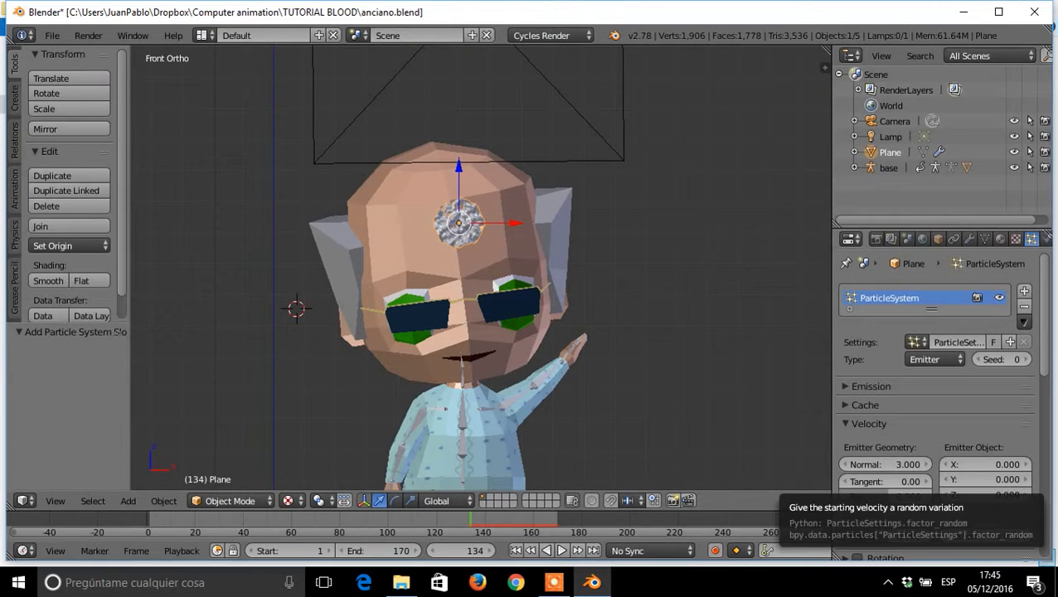
- Try a random starting velocity of 3 in an animation preview, and settle on 1 back at frame 134
left_click(987, 536)
type("0.0")
type("3")
key("Return")
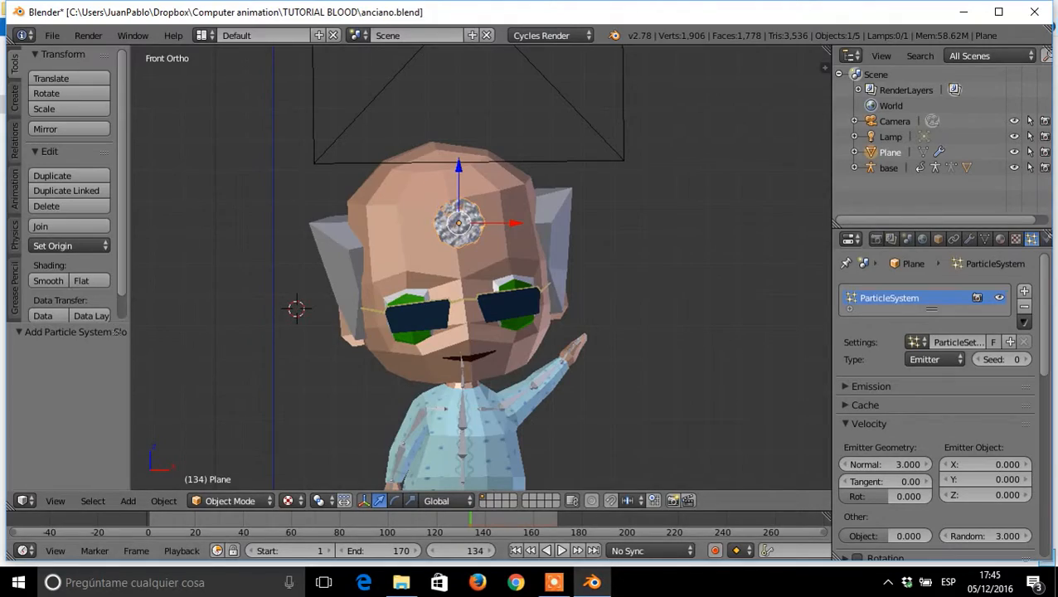
key("alt+a")
key("alt+a")
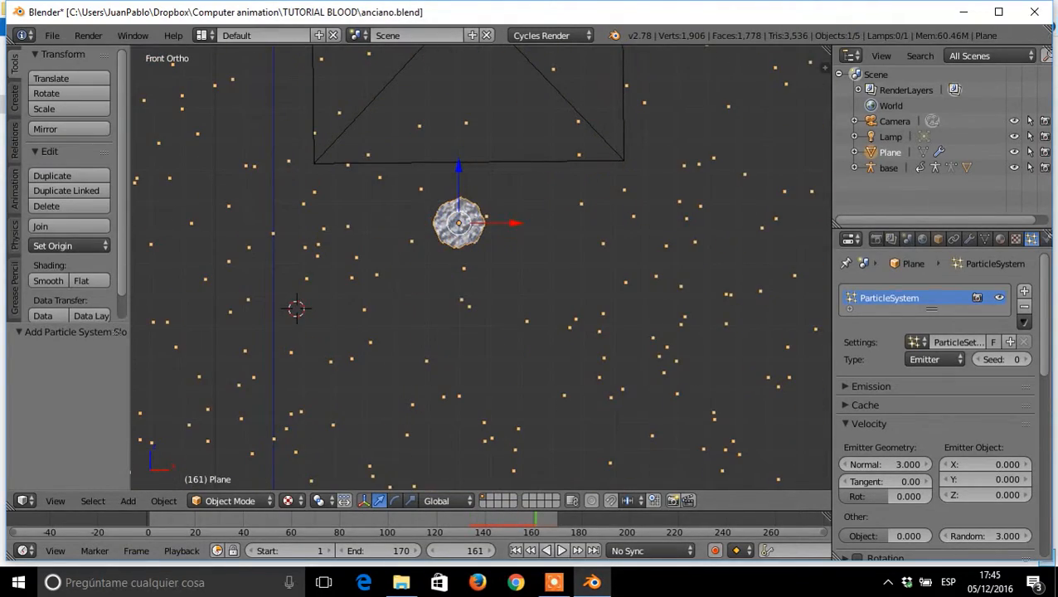
left_click_drag(536, 518, 468, 518)
key("Right")
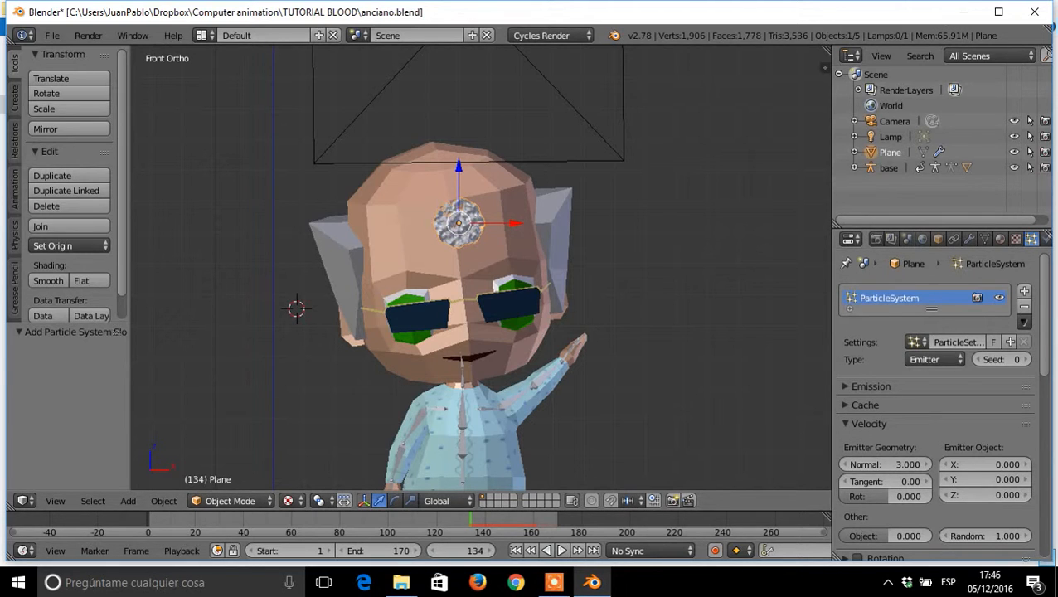
- Rename the forehead plane's existing material to Invisible
left_click(999, 238)
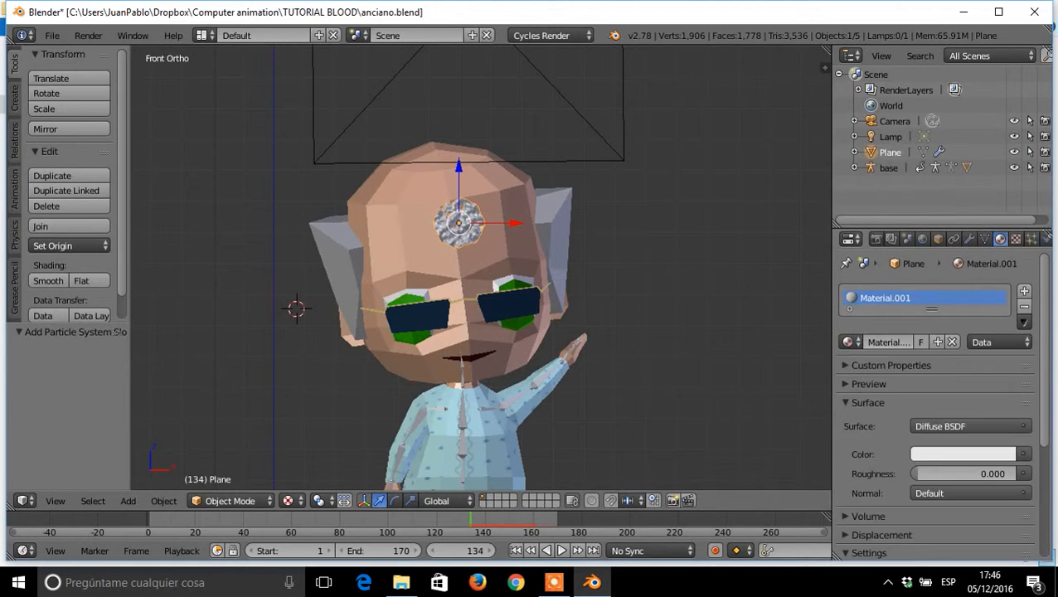
left_click(887, 342)
key("BackSpace")
type("Invisible")
key("Return")
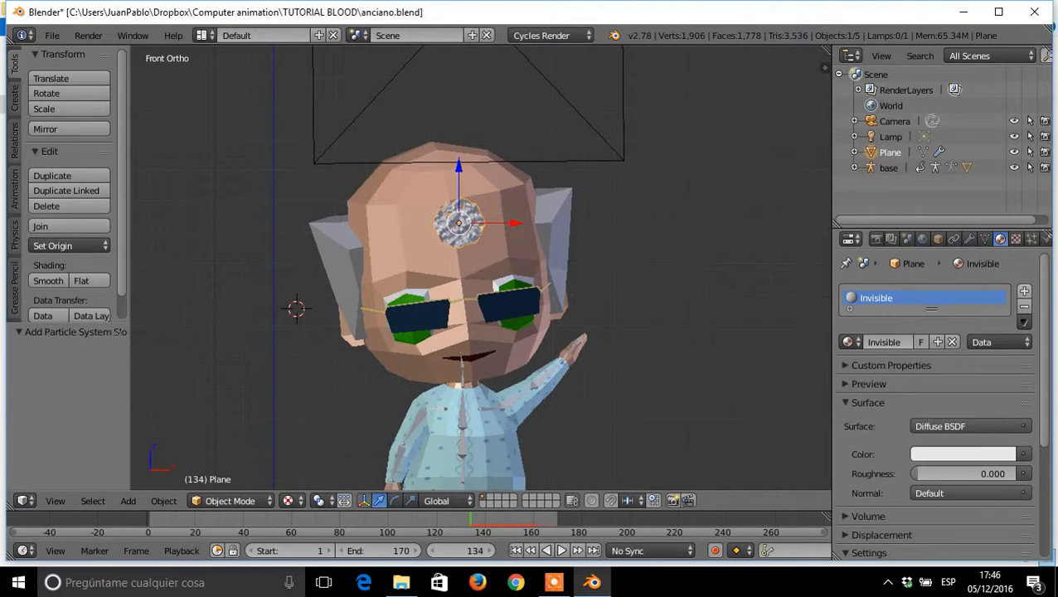
- Add a second material slot to the plane with a new material named Blood
left_click(1024, 291)
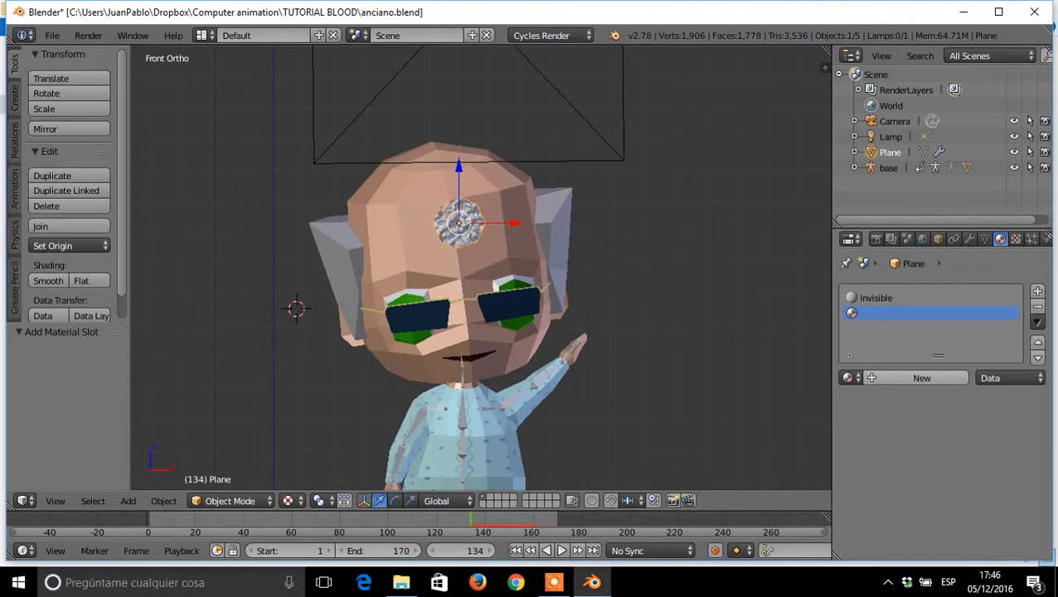
left_click(922, 378)
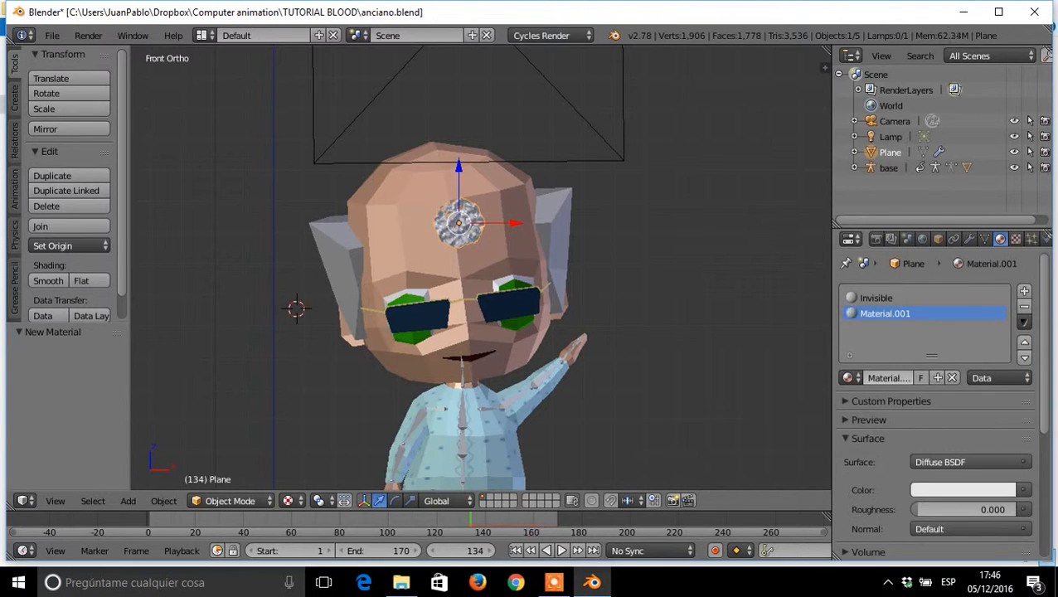
left_click(890, 378)
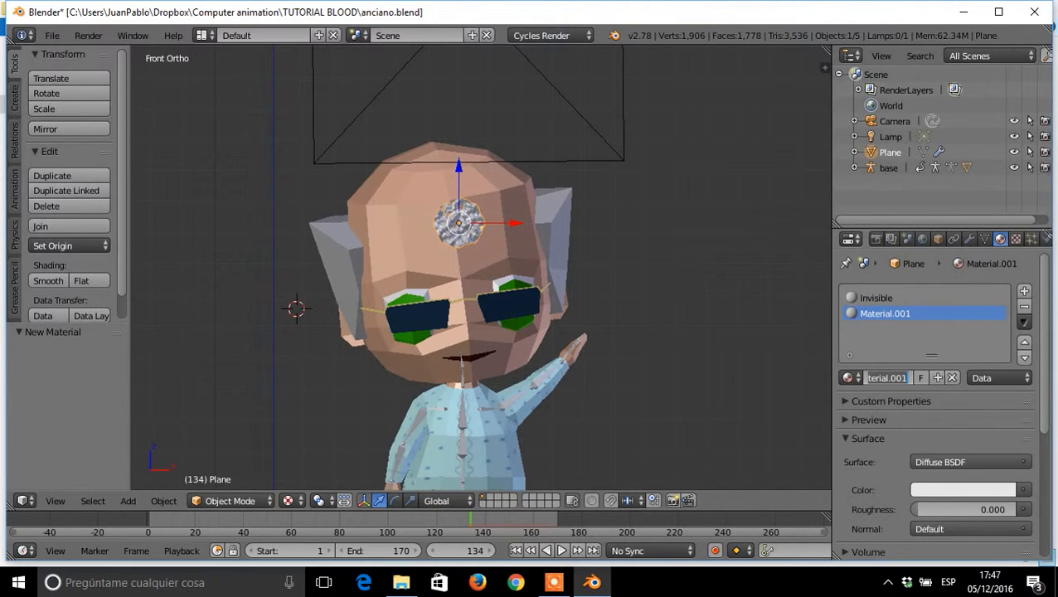
type("Bo")
type("l")
key("BackSpace")
key("BackSpace")
type("lood")
key("Return")
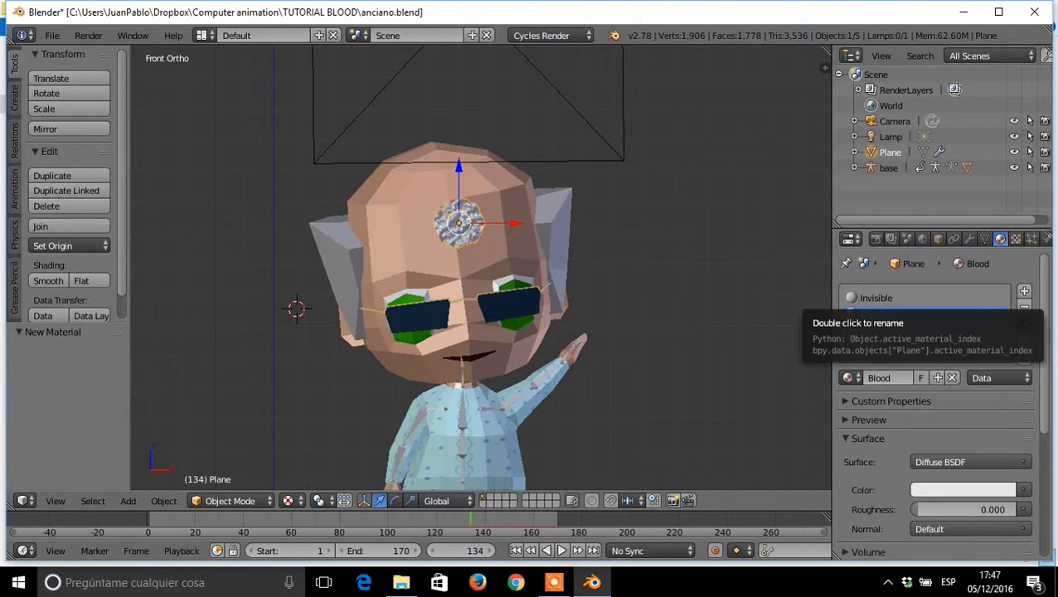
- Change the Invisible material's surface shader to Transparent BSDF
left_click(891, 298)
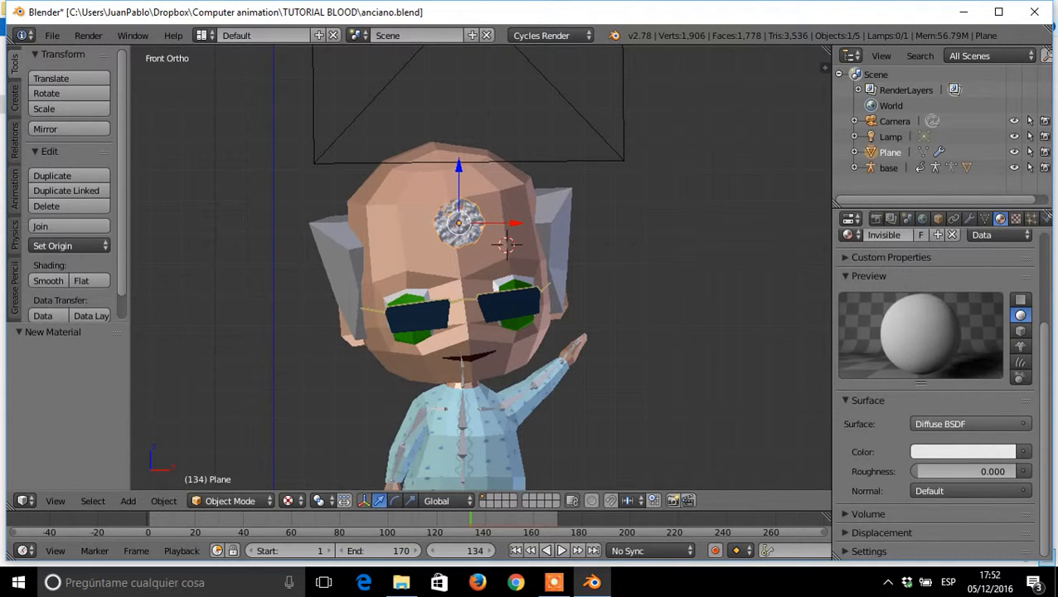
left_click(966, 424)
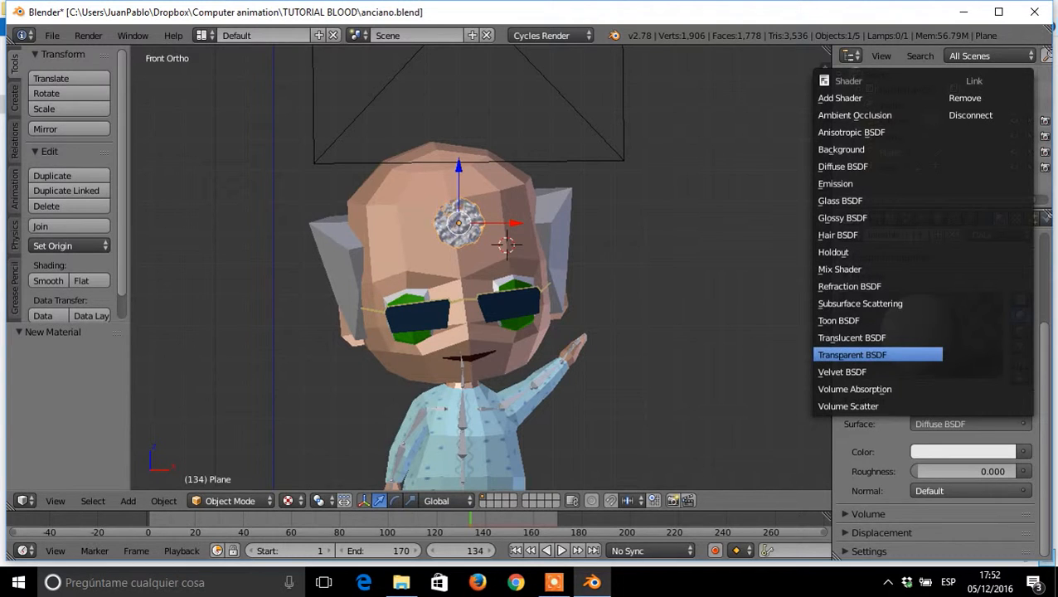
left_click(852, 354)
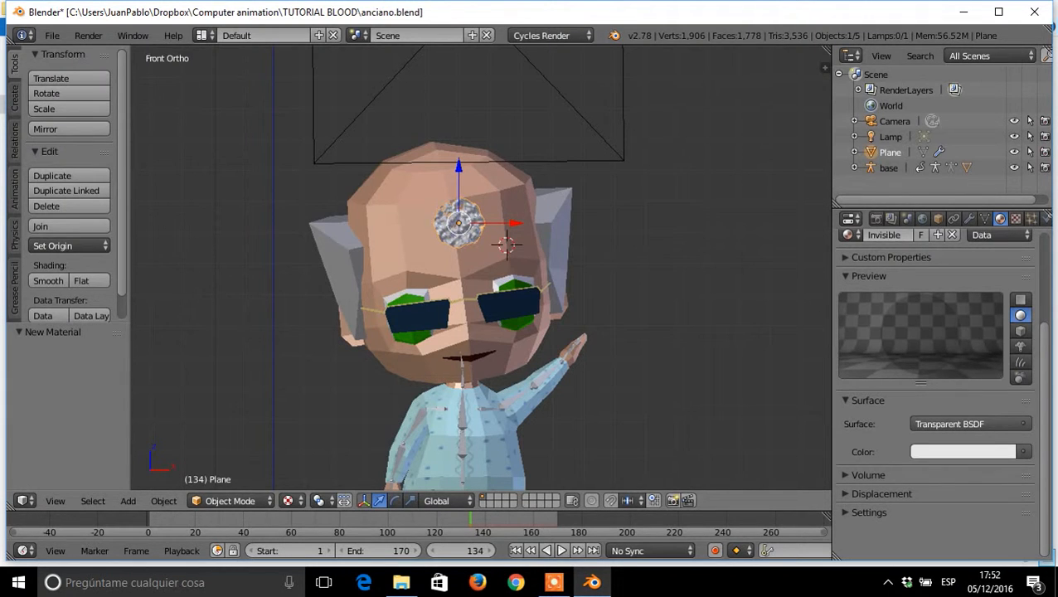
- Set the Invisible material's viewport alpha to 0 in its material settings
left_click(868, 512)
scroll(868, 513, "down", 4)
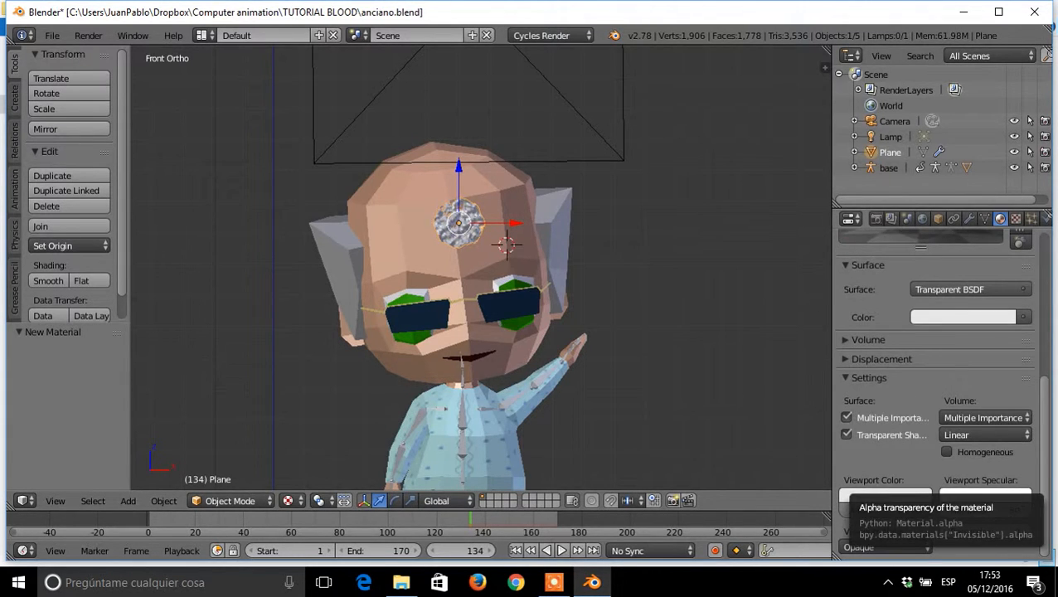
left_click(868, 510)
type("0")
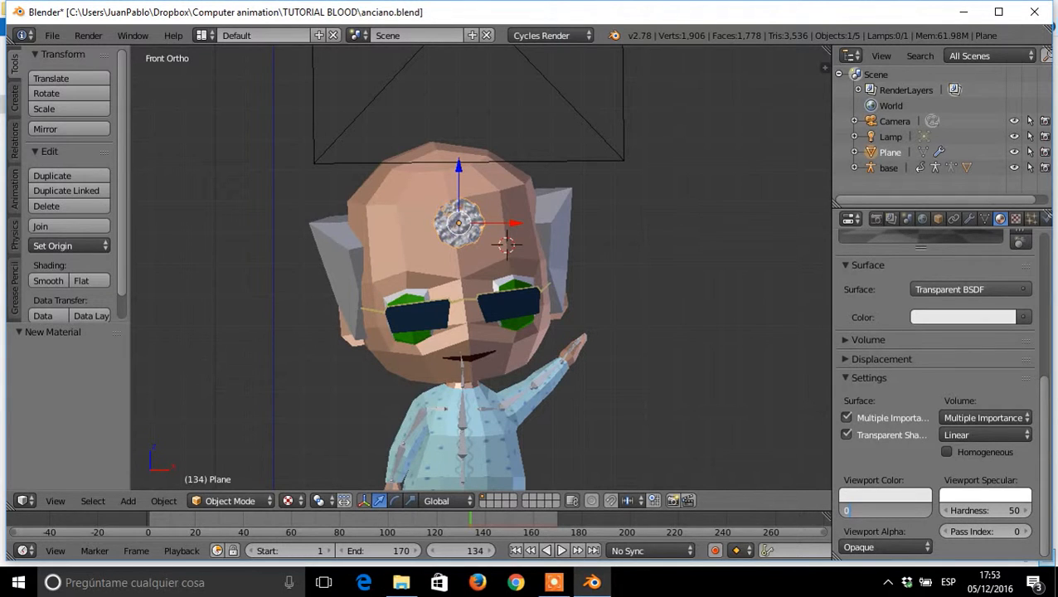
key("Return")
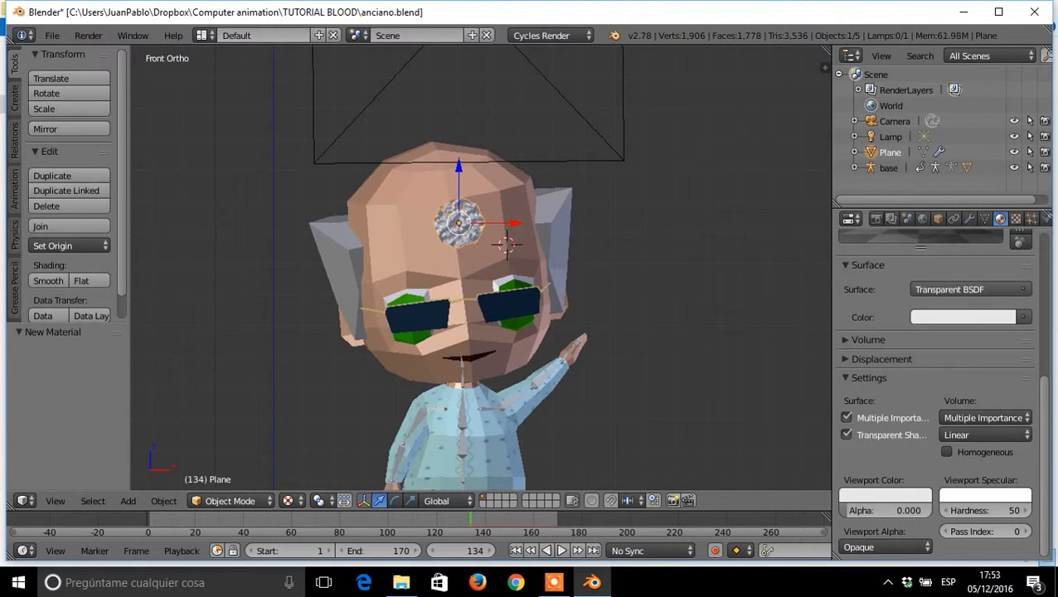
- Select the plane's Blood material and change its Diffuse BSDF color to bright red
scroll(935, 382, "up", 6)
scroll(935, 381, "down", 6)
scroll(935, 381, "up", 6)
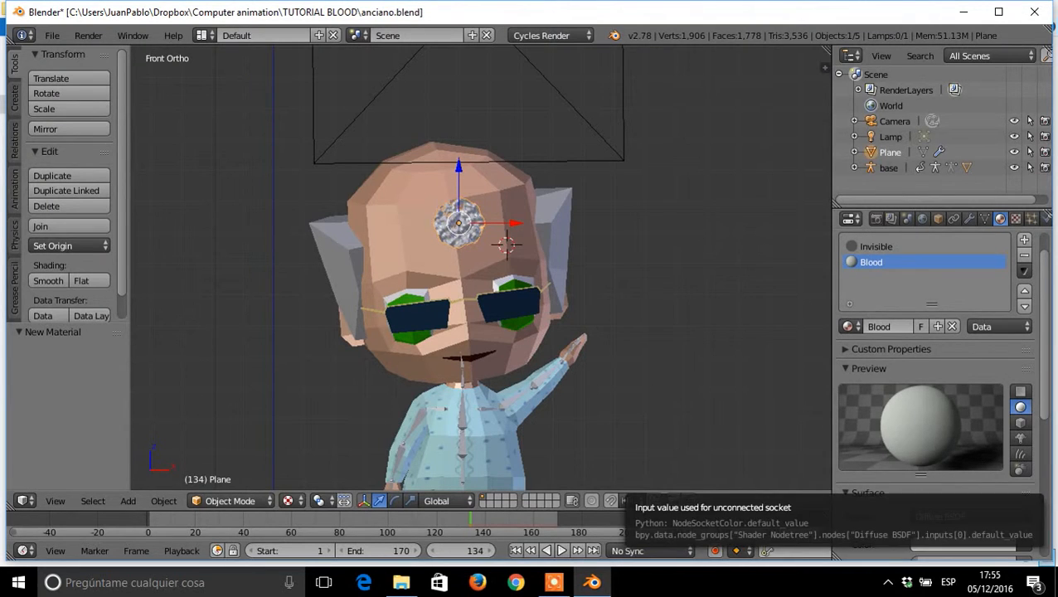
left_click(961, 544)
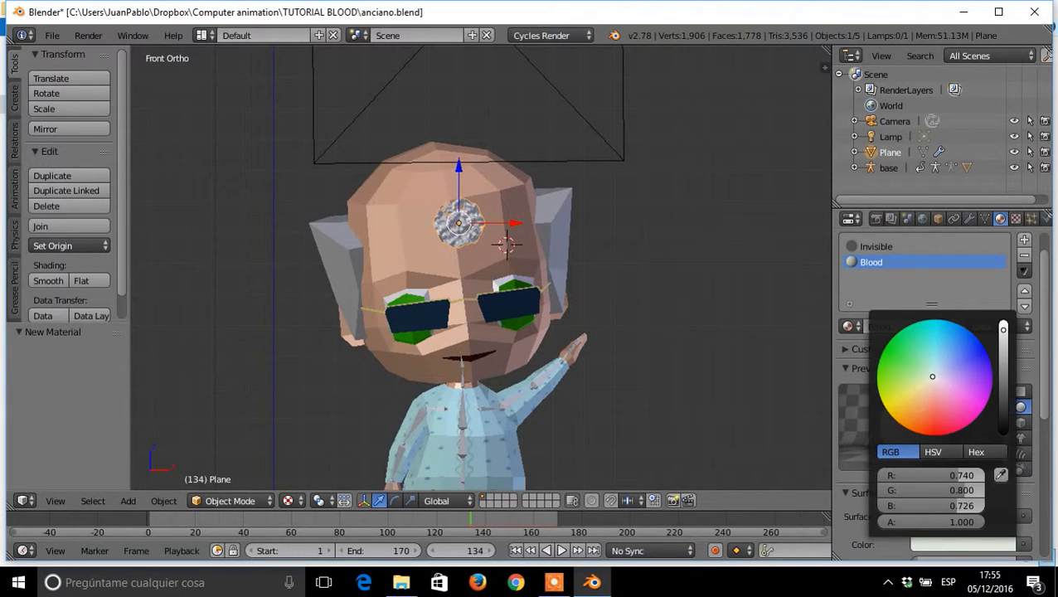
left_click_drag(935, 431, 937, 436)
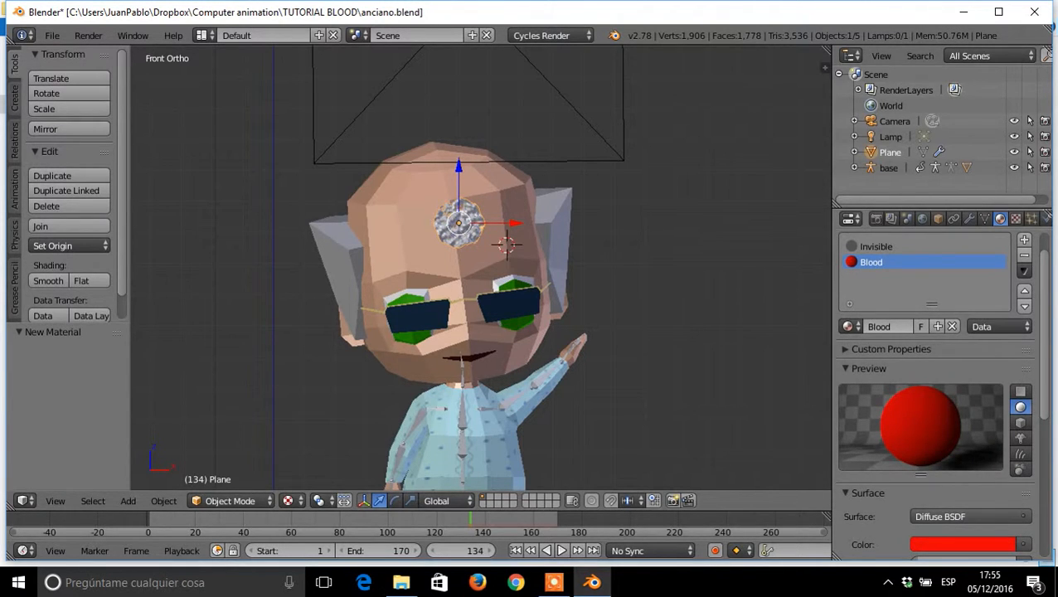
- Make the plane's particle system render its particles with the Blood material
left_click(1031, 219)
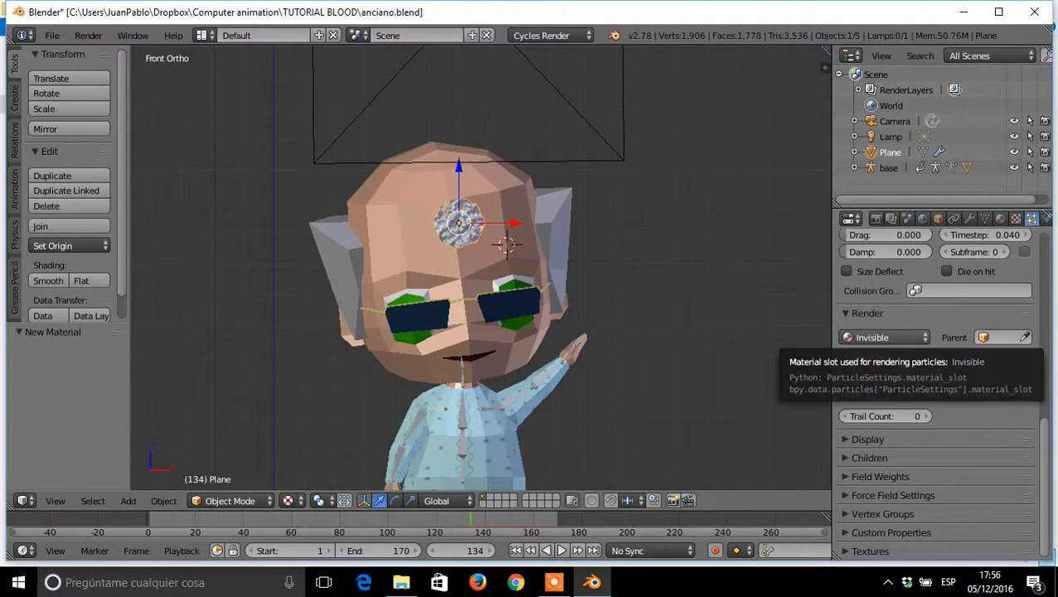
left_click(882, 338)
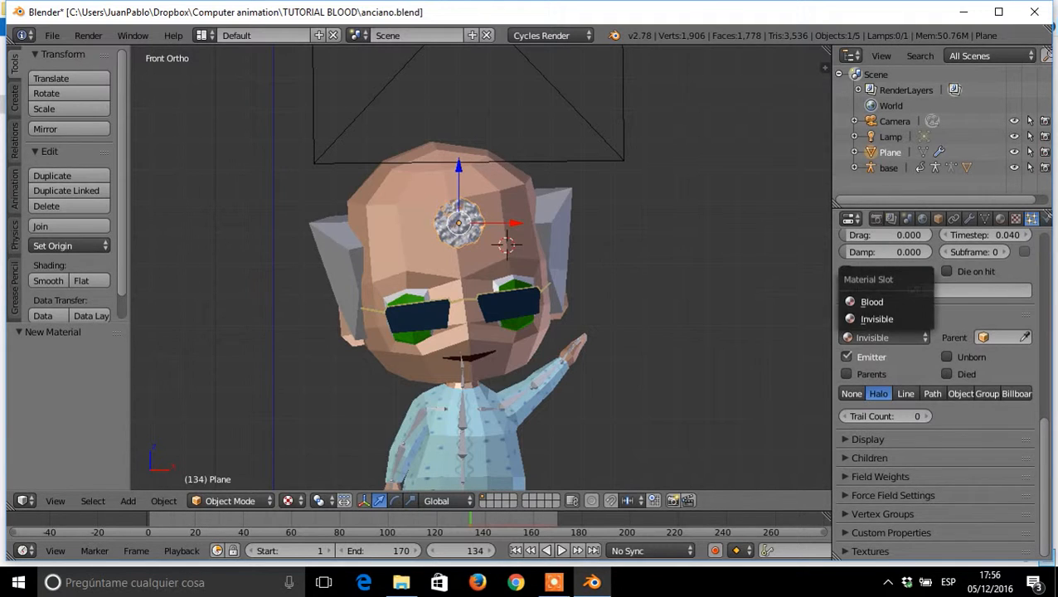
left_click(870, 300)
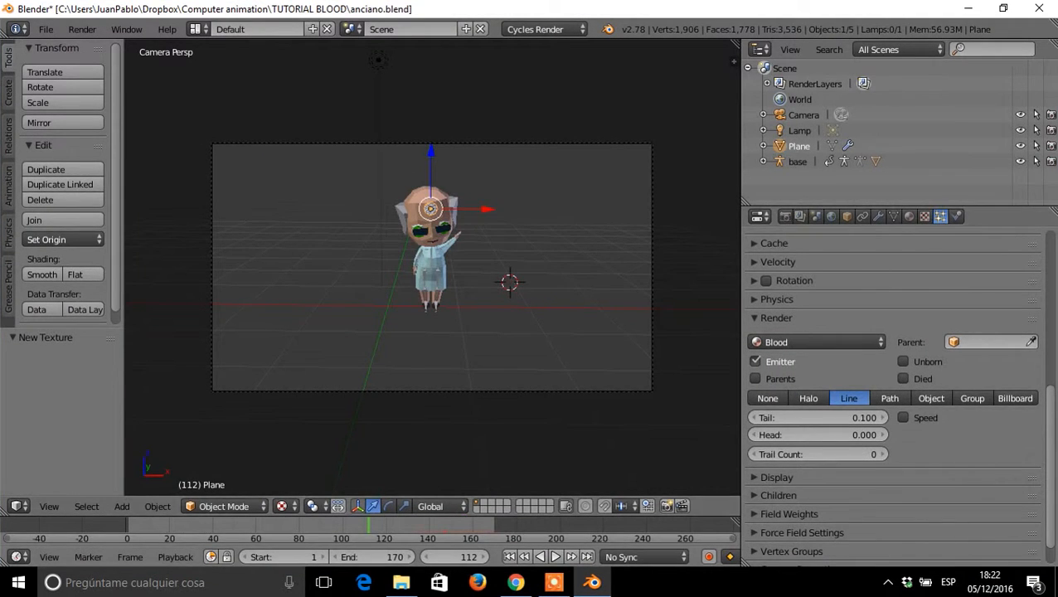
left_click(554, 583)
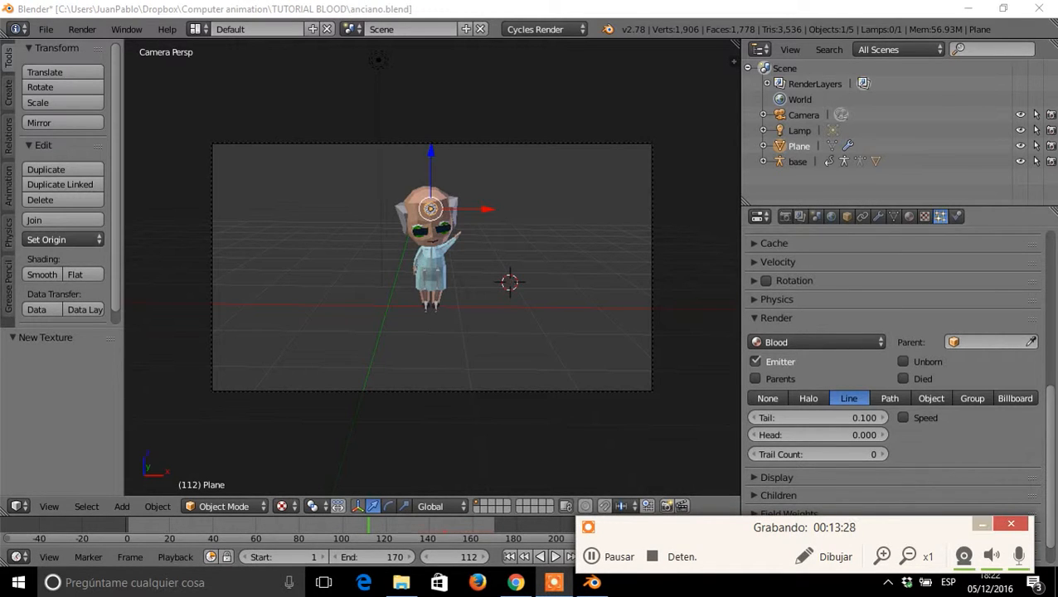
left_click(982, 524)
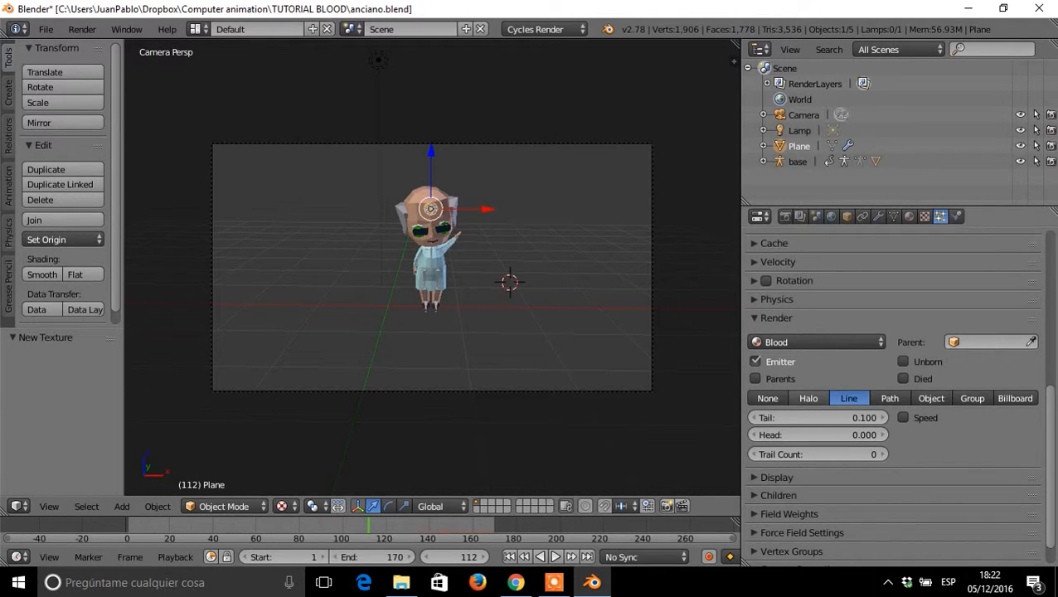
- Set the render type of the blood particles to Line
left_click(808, 398)
left_click(848, 397)
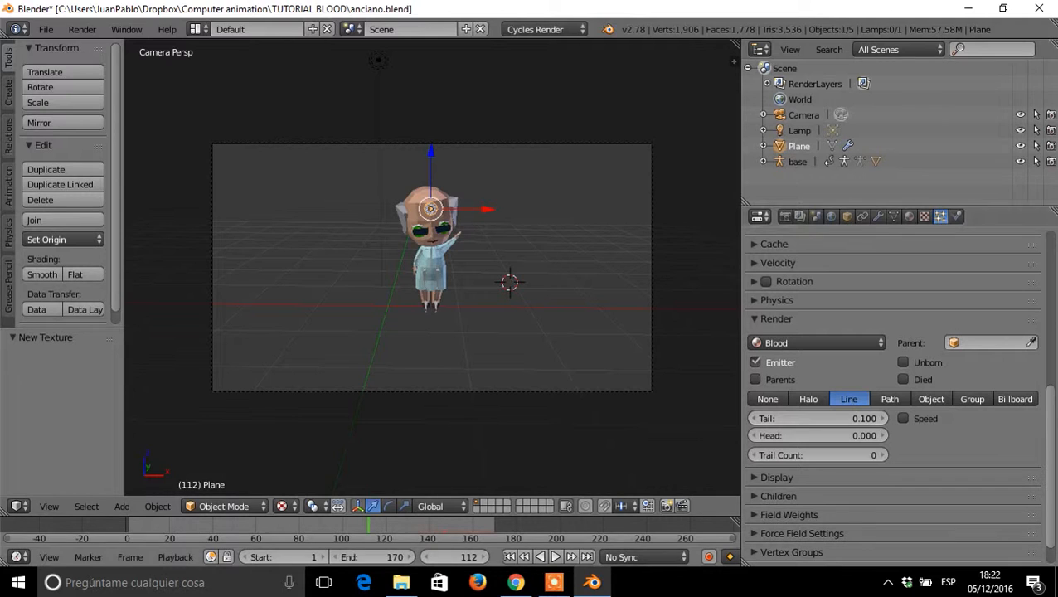
- Play the animation from frame 0 in the camera view to check the blood burst
key("alt+a")
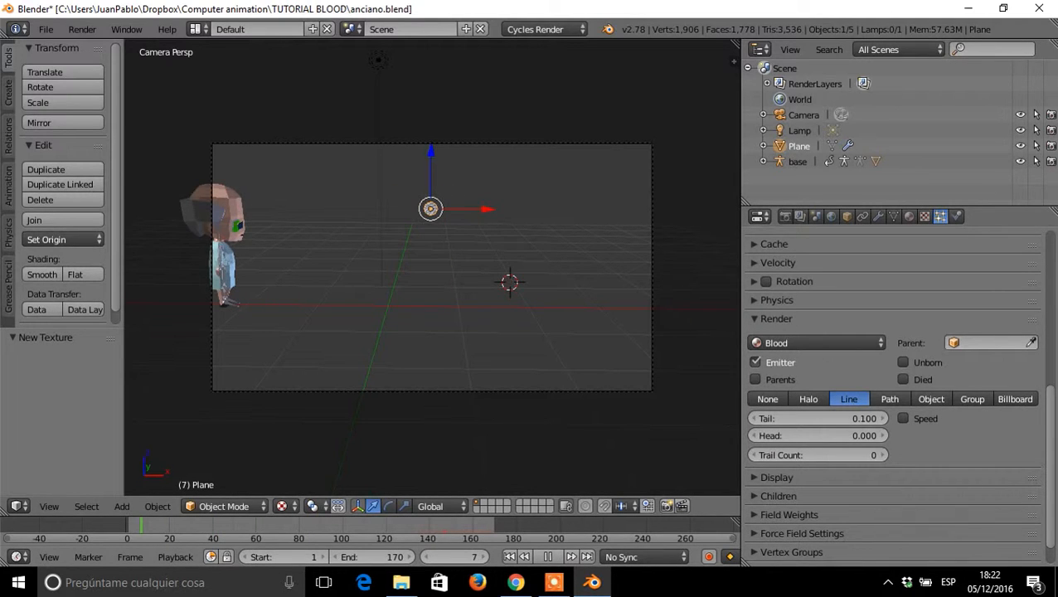
key("alt+a")
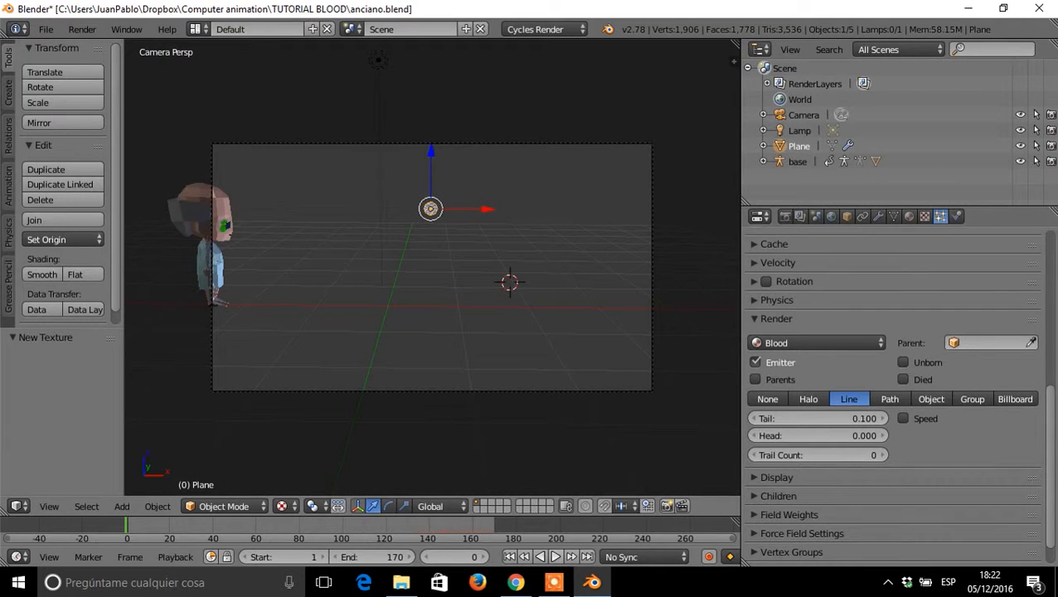
key("alt+a")
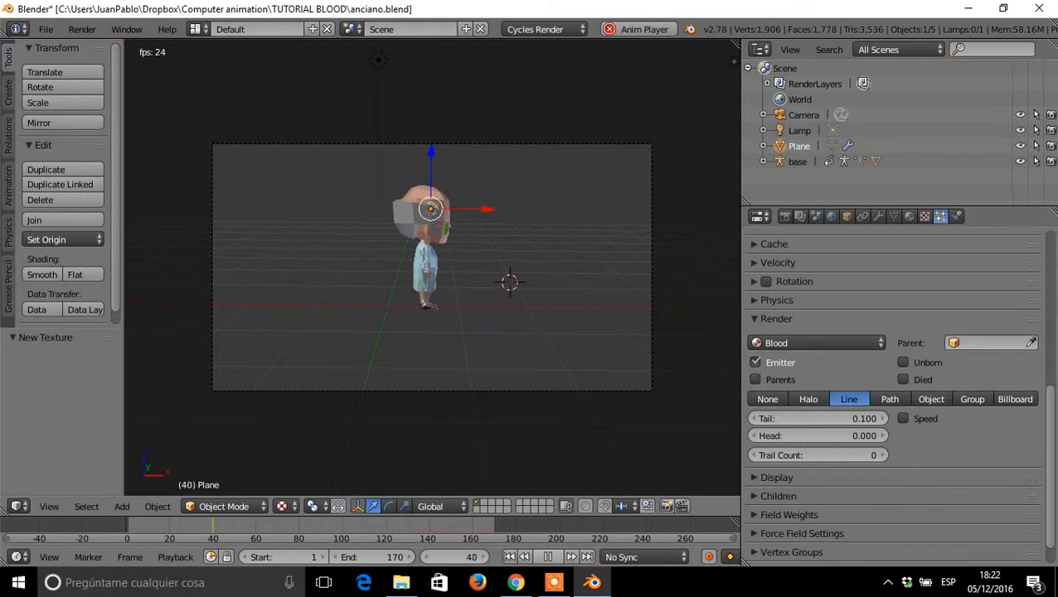